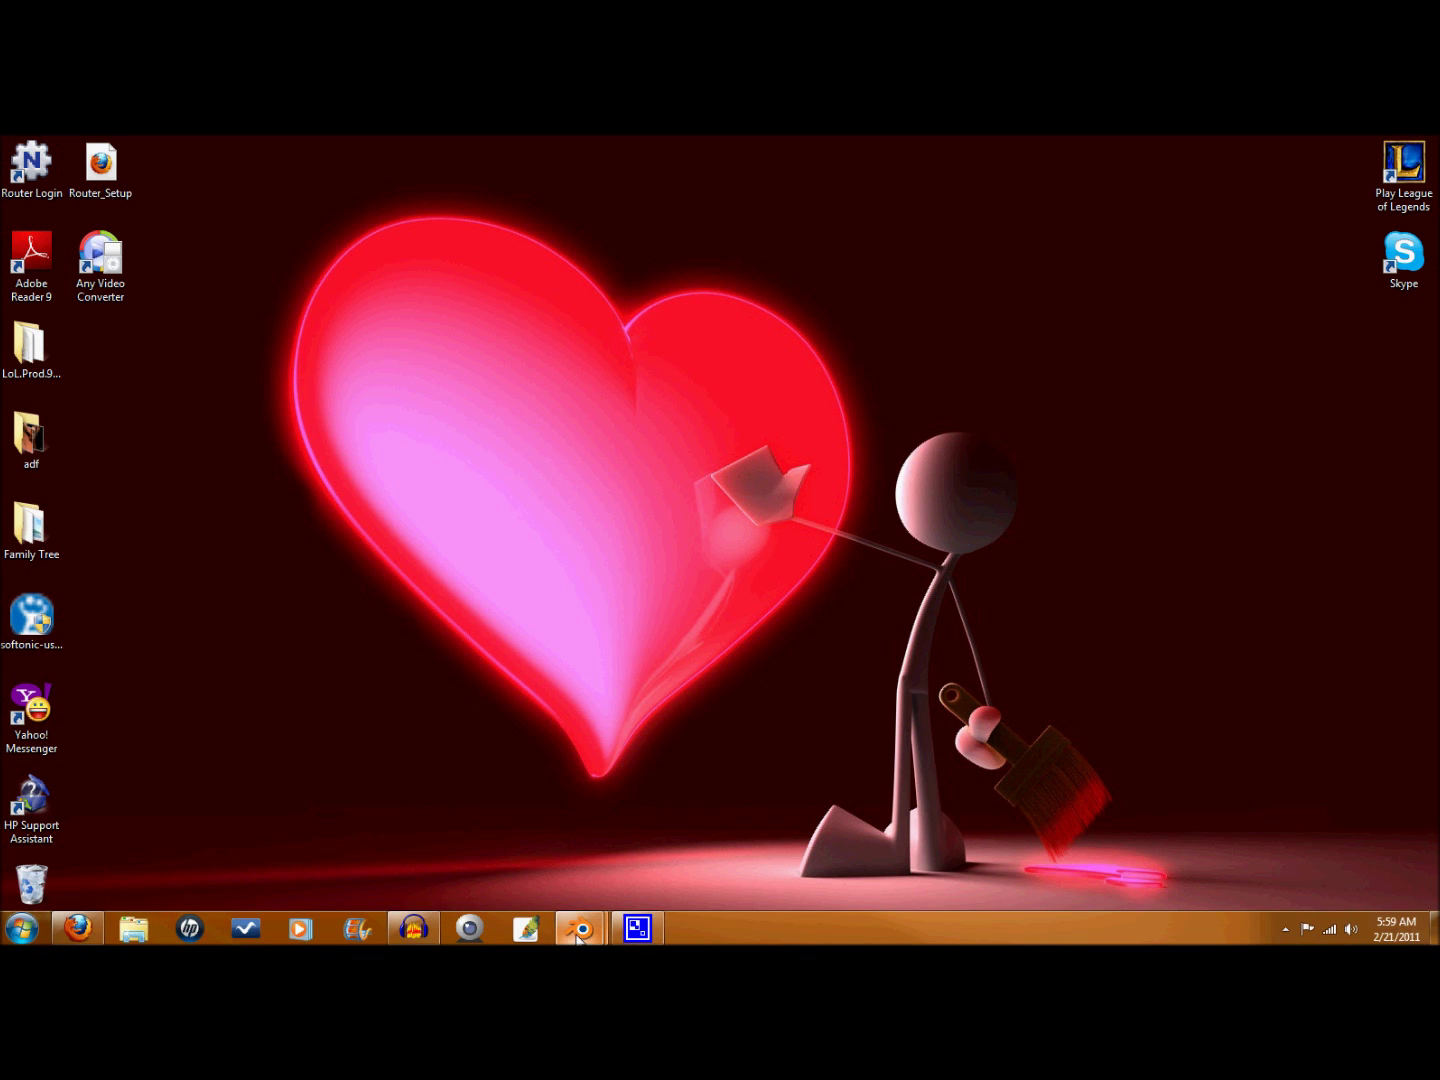
# - Bring up the taskbar previews of Blender's console and main editor windows
pyautogui.moveTo(580, 933)
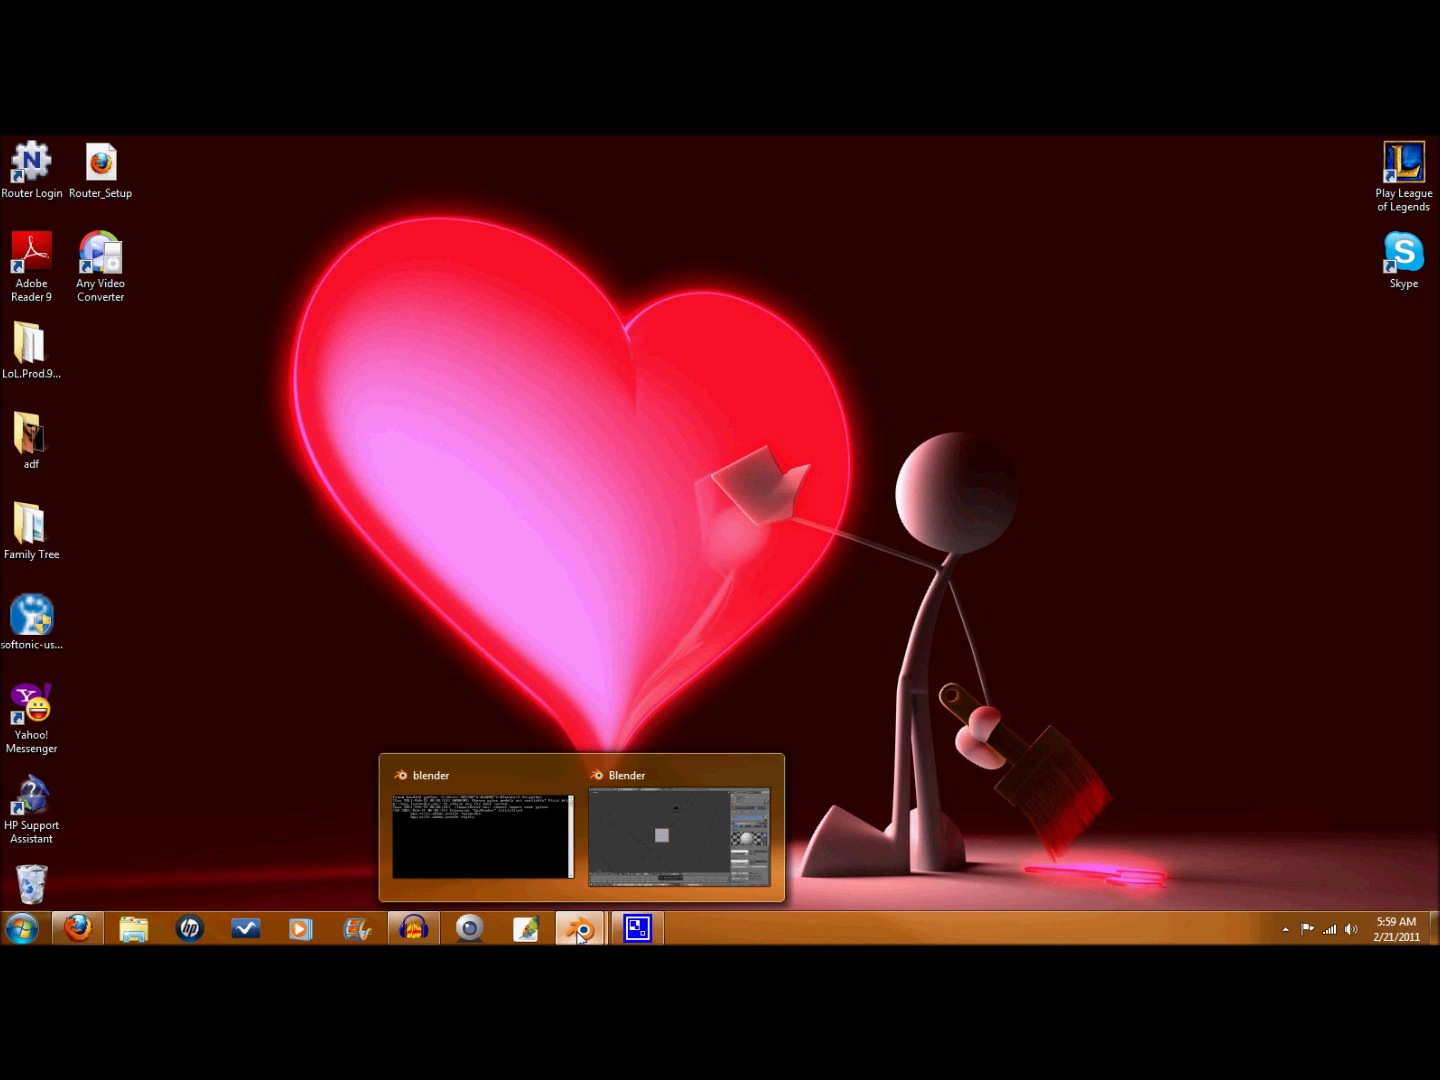
# - Restore Blender's main window, put the default cube into Edit Mode, and zoom the viewport
pyautogui.click(628, 855)
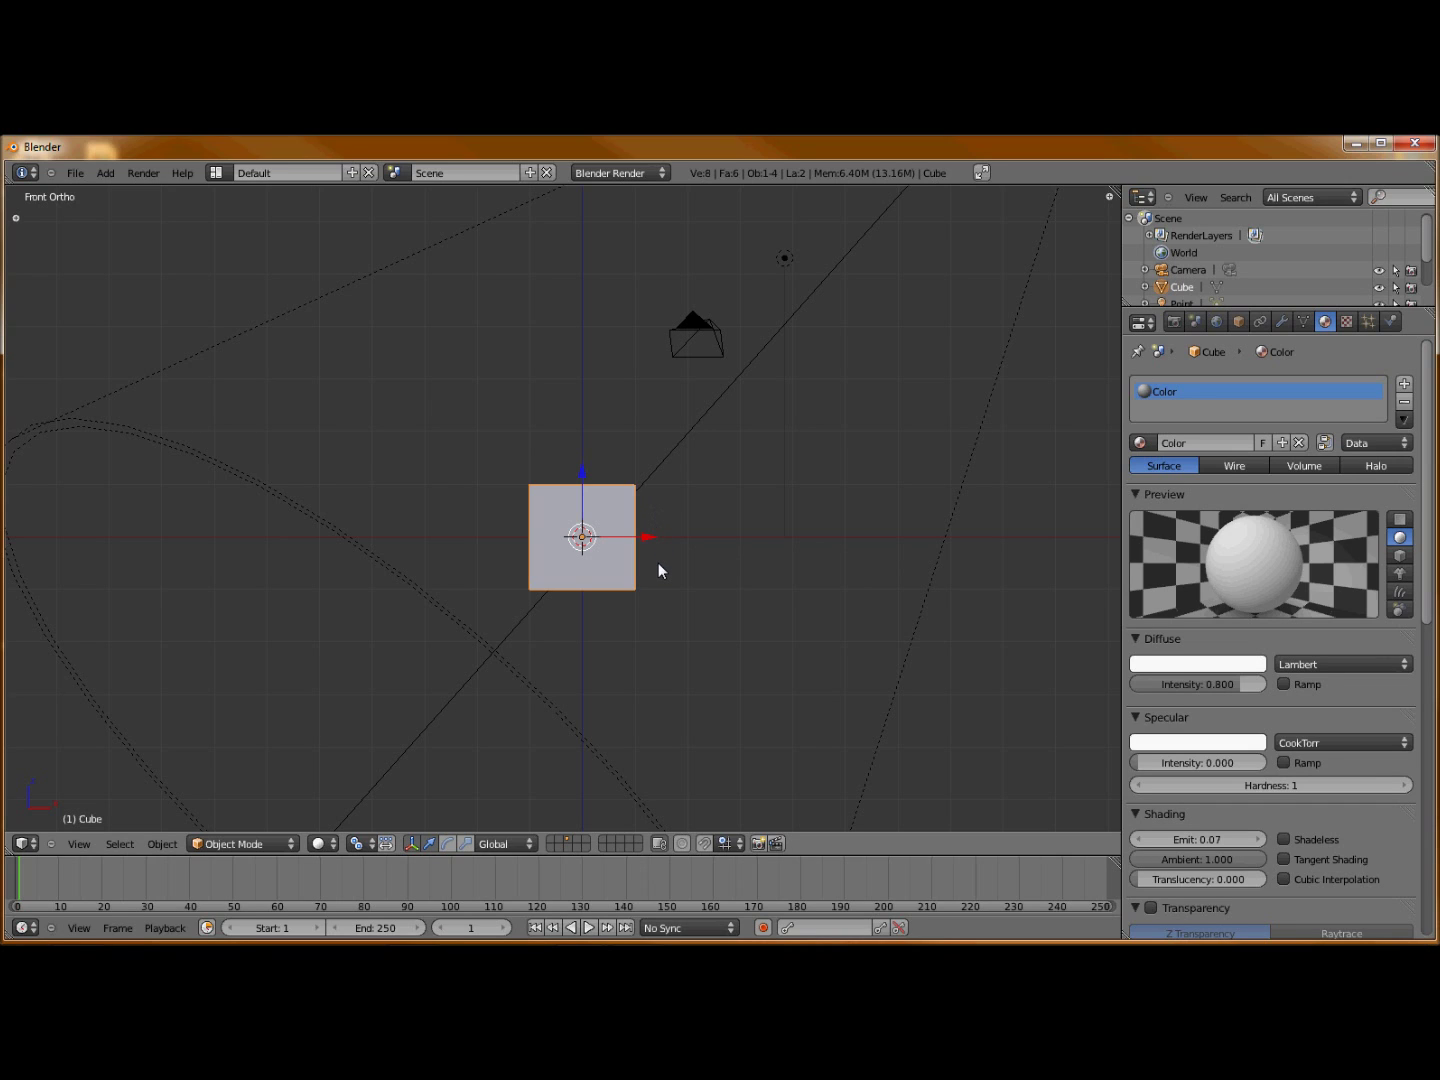
pyautogui.press('Tab')
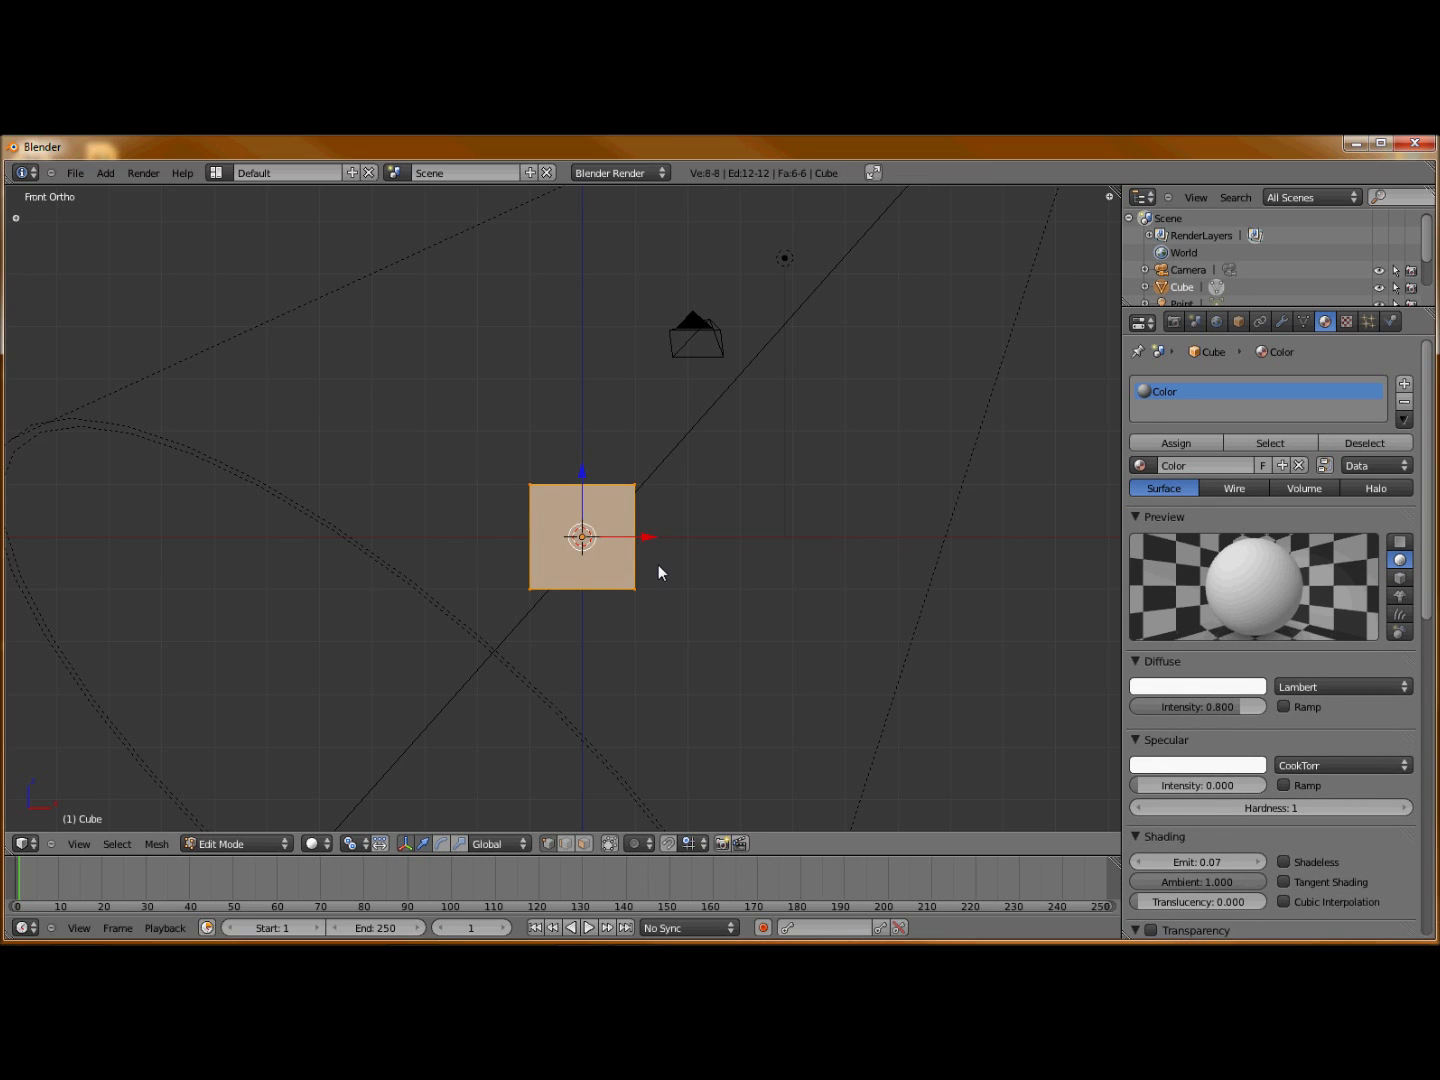
pyautogui.scroll(3, 658, 572)
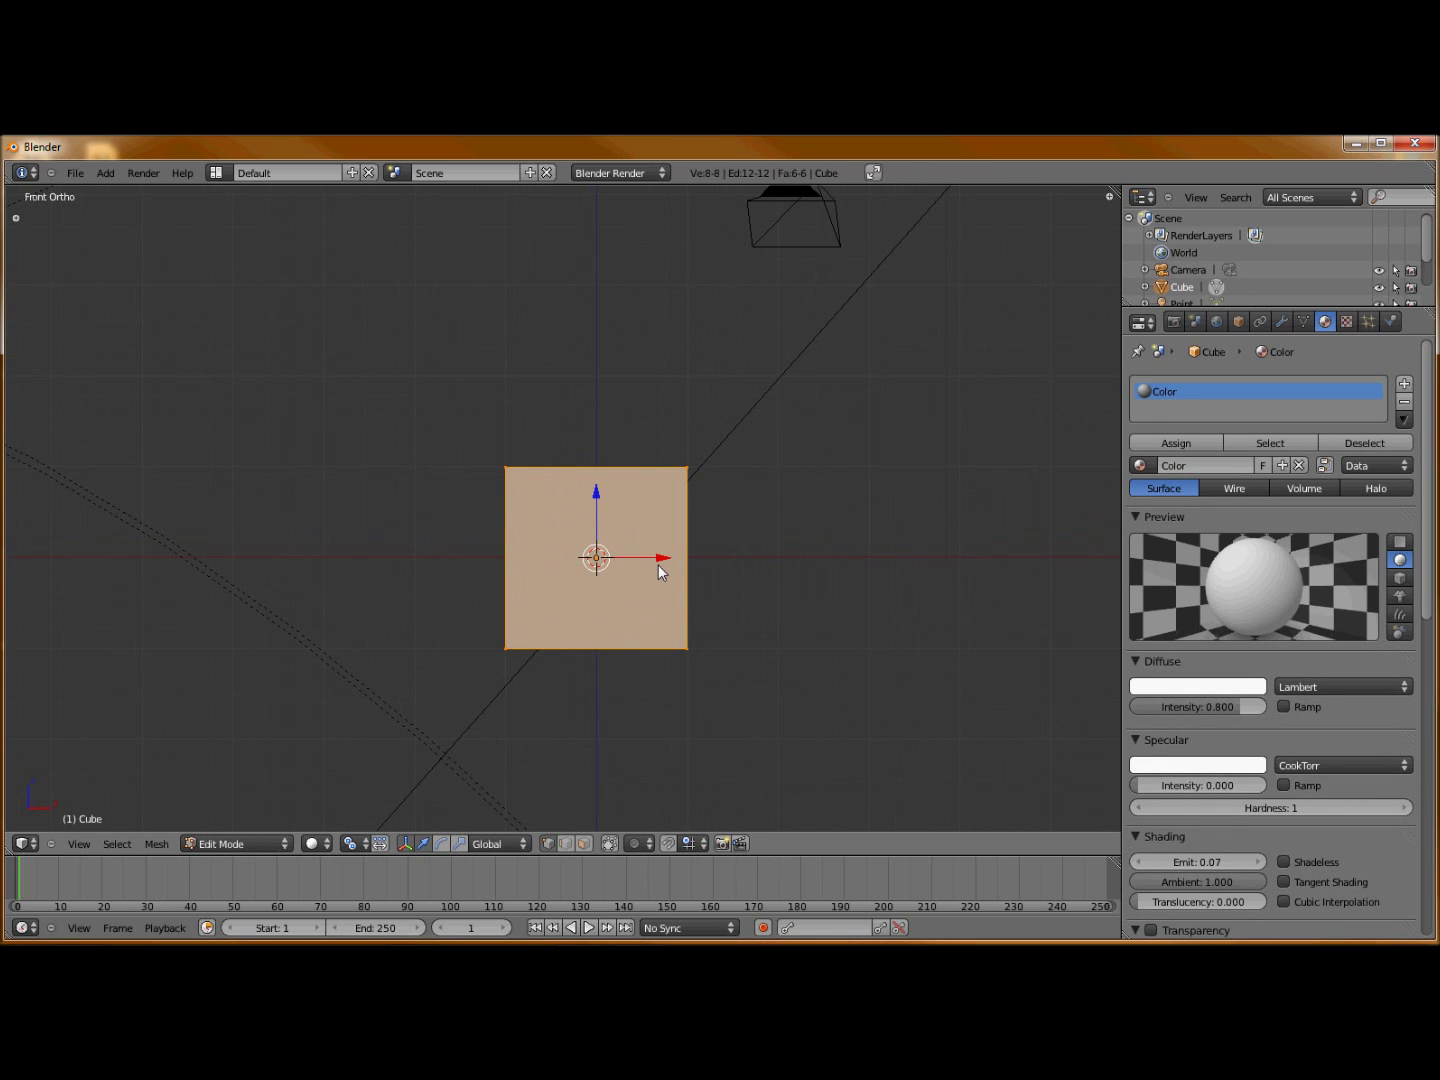
pyautogui.keyDown('shift'); pyautogui.scroll(1, 659, 564); pyautogui.keyUp('shift')
pyautogui.keyDown('shift'); pyautogui.scroll(-2, 658, 563); pyautogui.keyUp('shift')
pyautogui.keyDown('ctrl'); pyautogui.scroll(3, 658, 566); pyautogui.keyUp('ctrl')
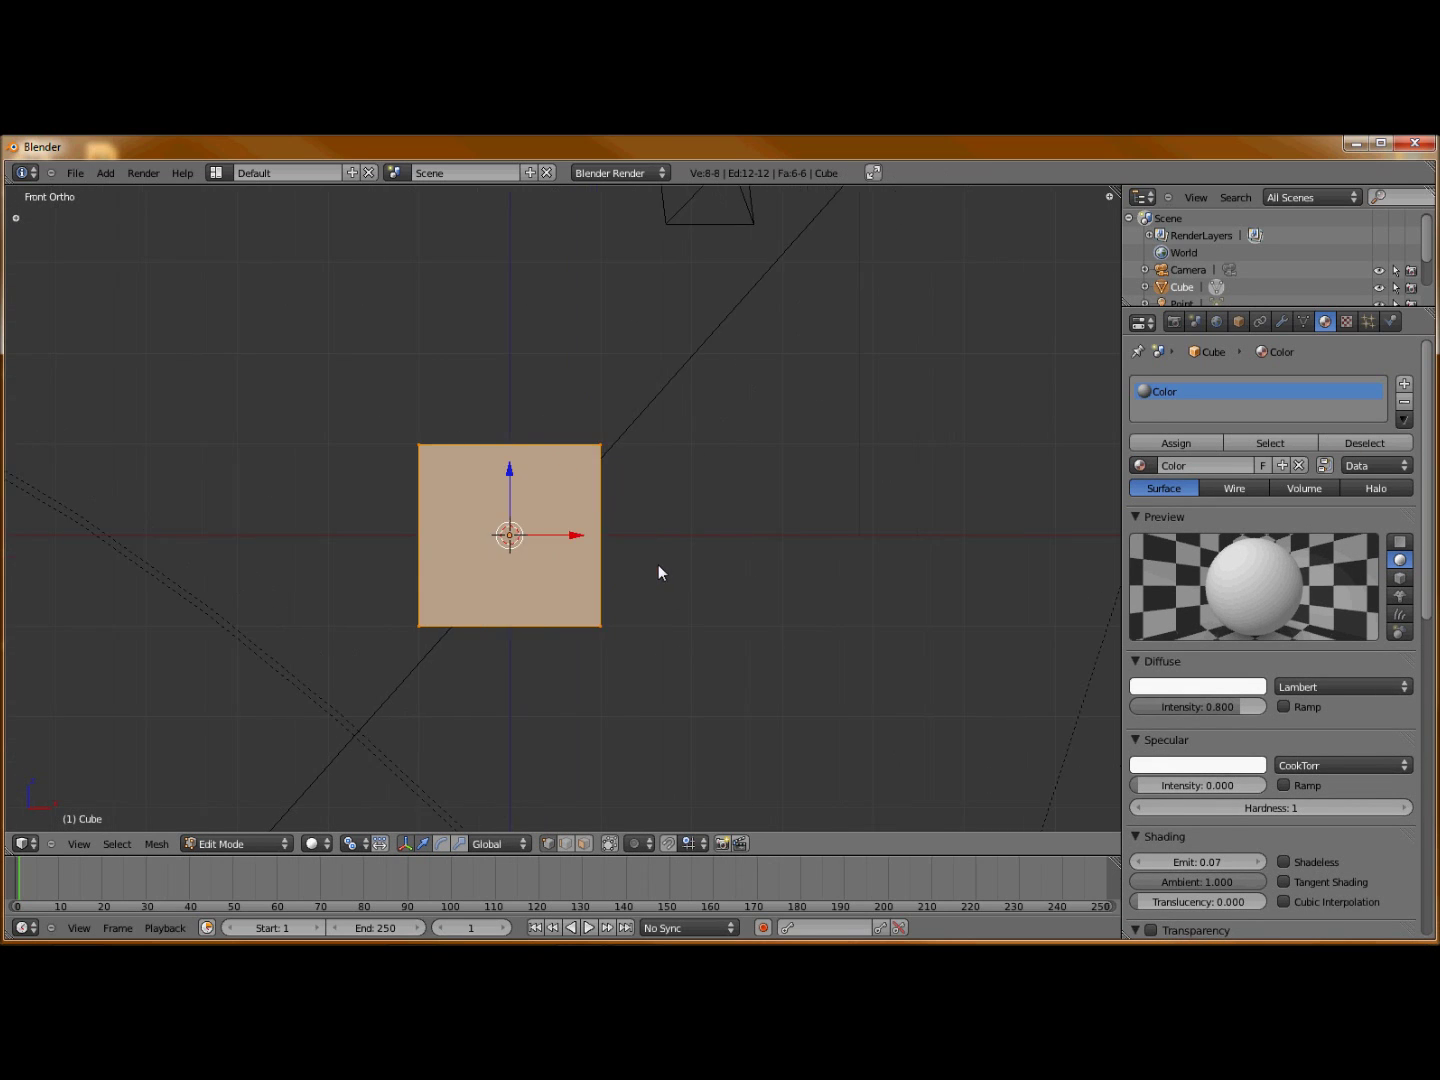
pyautogui.keyDown('ctrl'); pyautogui.scroll(-1, 658, 566); pyautogui.keyUp('ctrl')
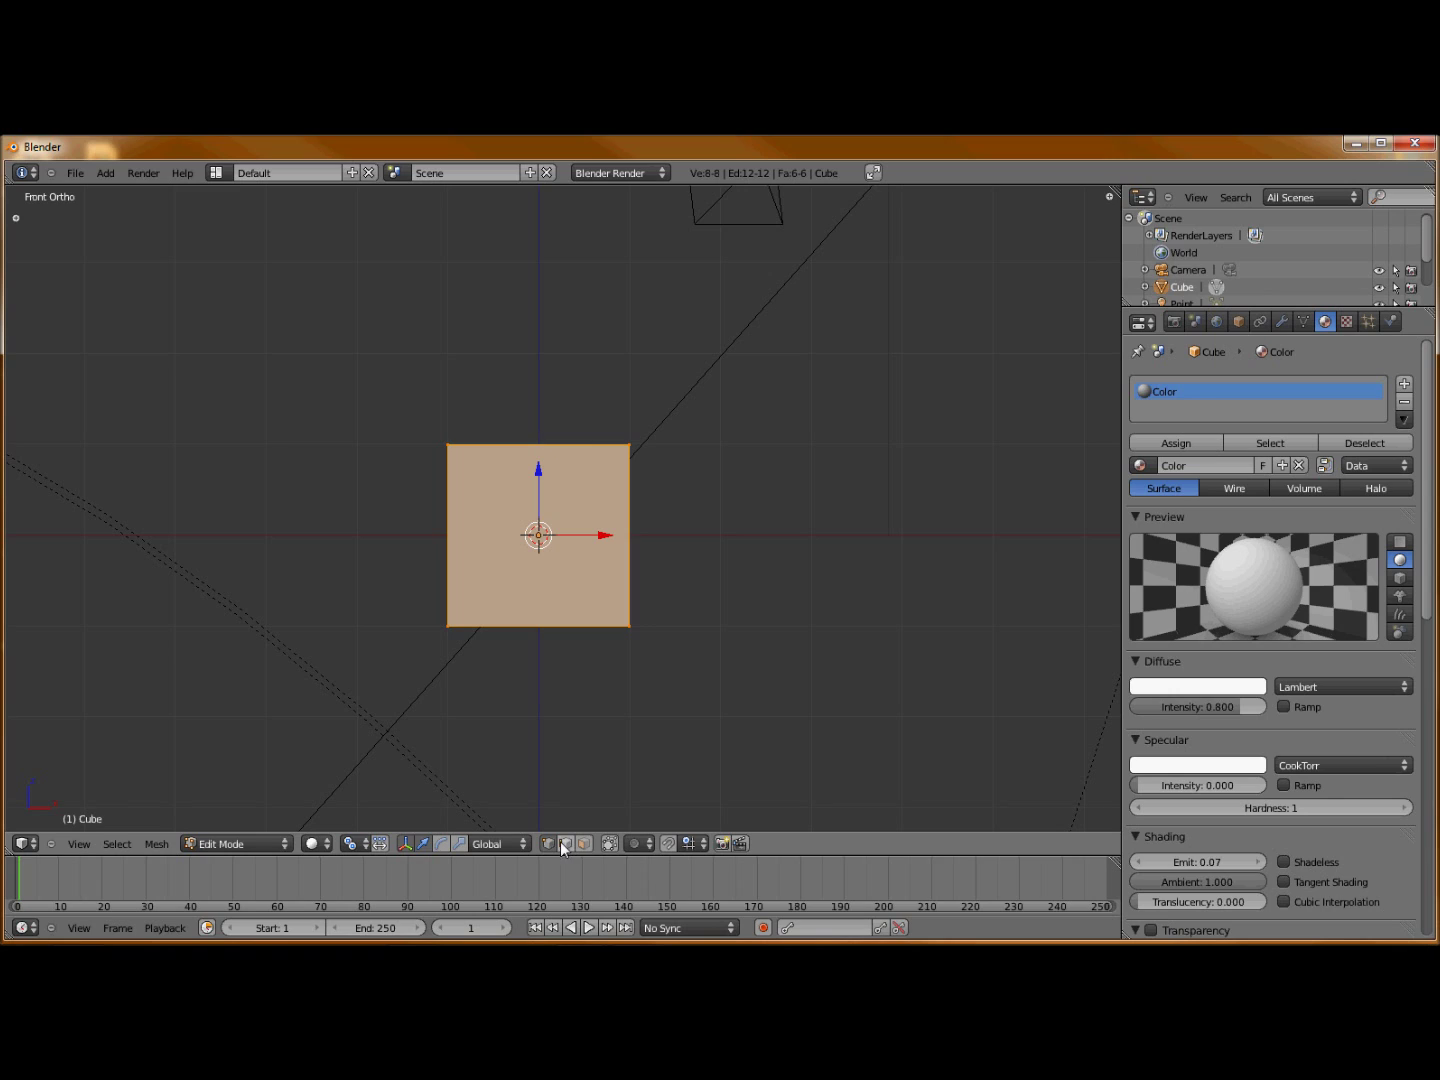
pyautogui.hotkey('ctrl', 'Tab')
# - Switch to edge select mode and deselect all of the cube's edges
pyautogui.click(554, 524)
pyautogui.press('a')
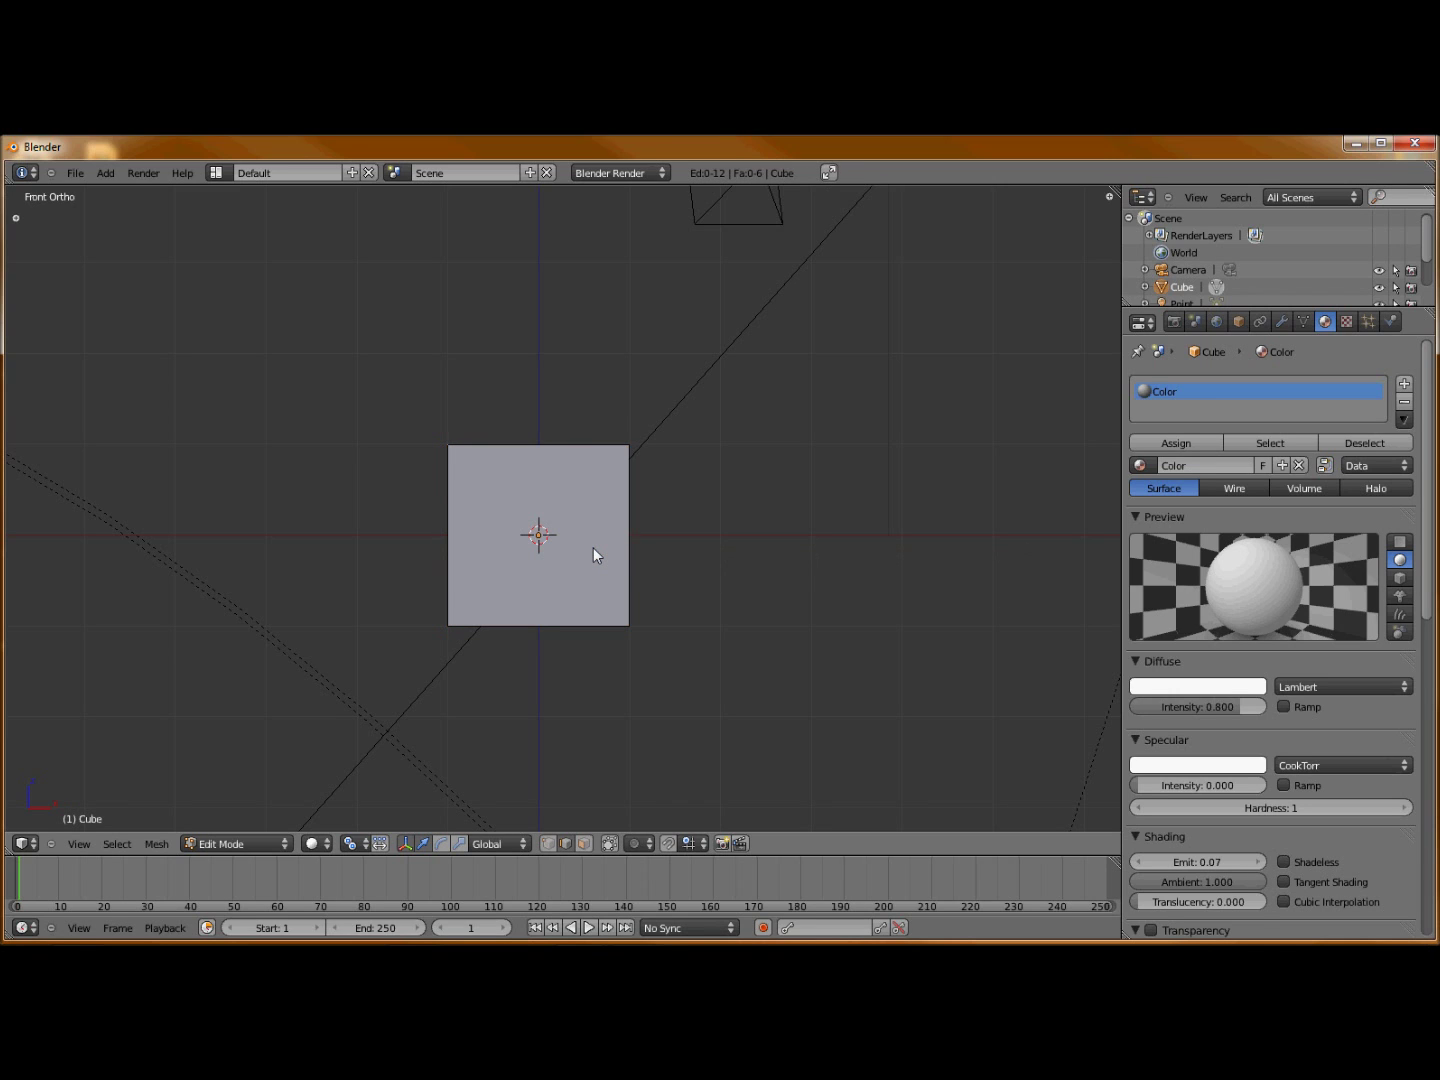
pyautogui.press('KP_6')
pyautogui.press('KP_6')
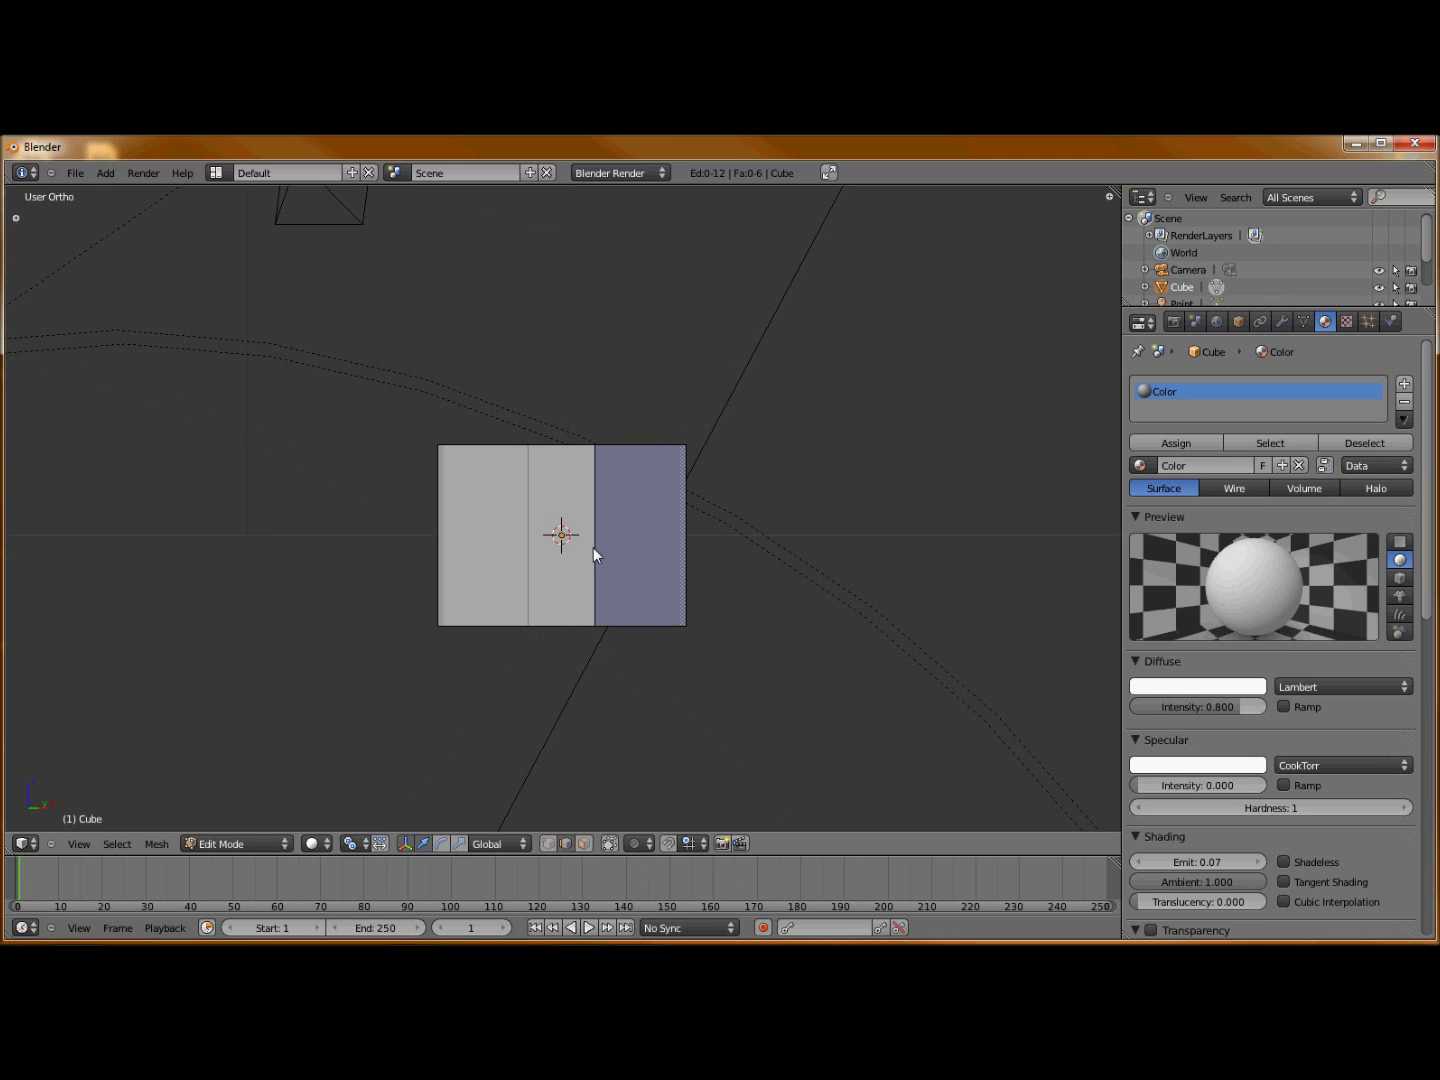
pyautogui.press('KP_1')
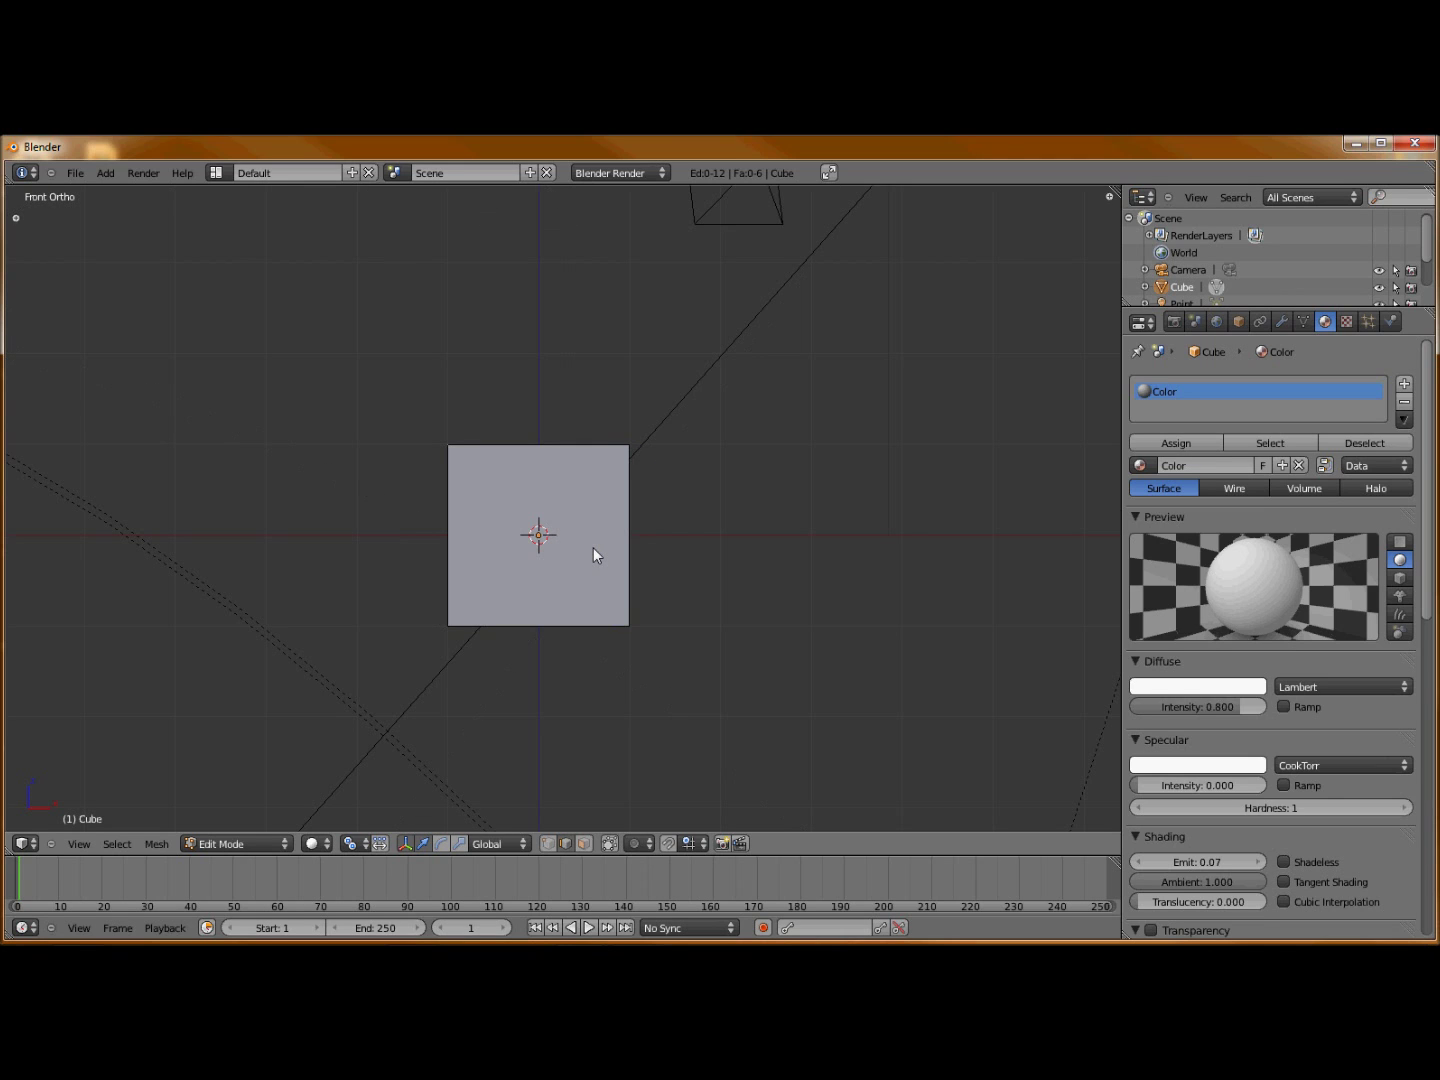
# - Check the cube from the right, top, back, left and bottom views, then front
pyautogui.press('KP_3')
pyautogui.press('KP_7')
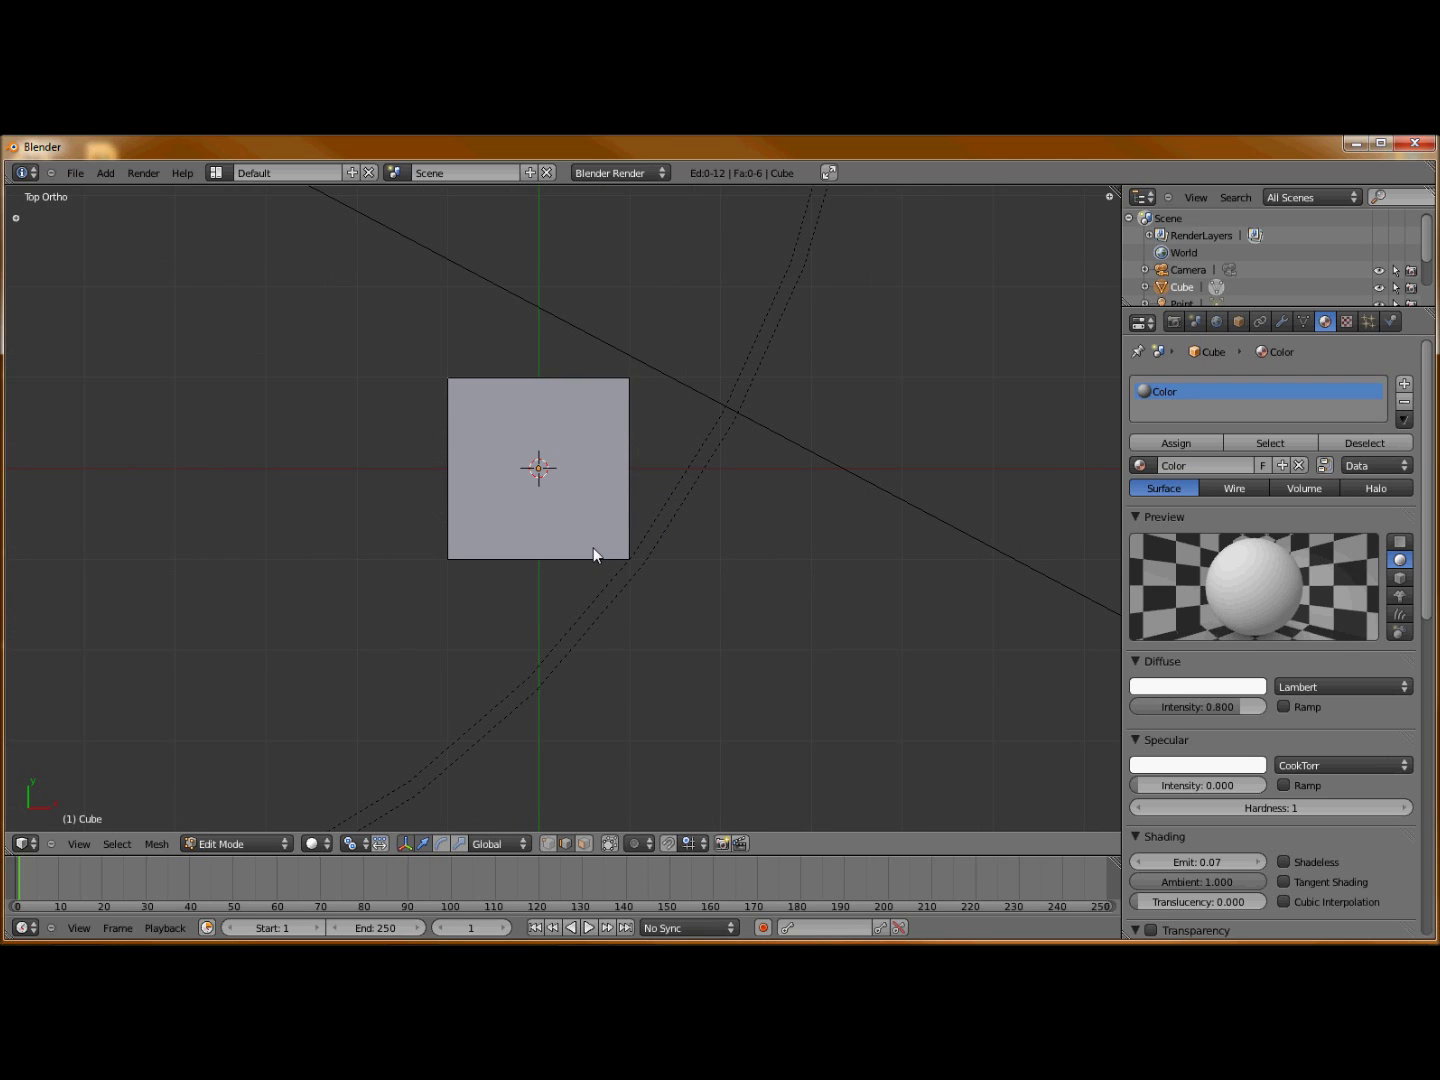
pyautogui.press('ctrl+KP_1')
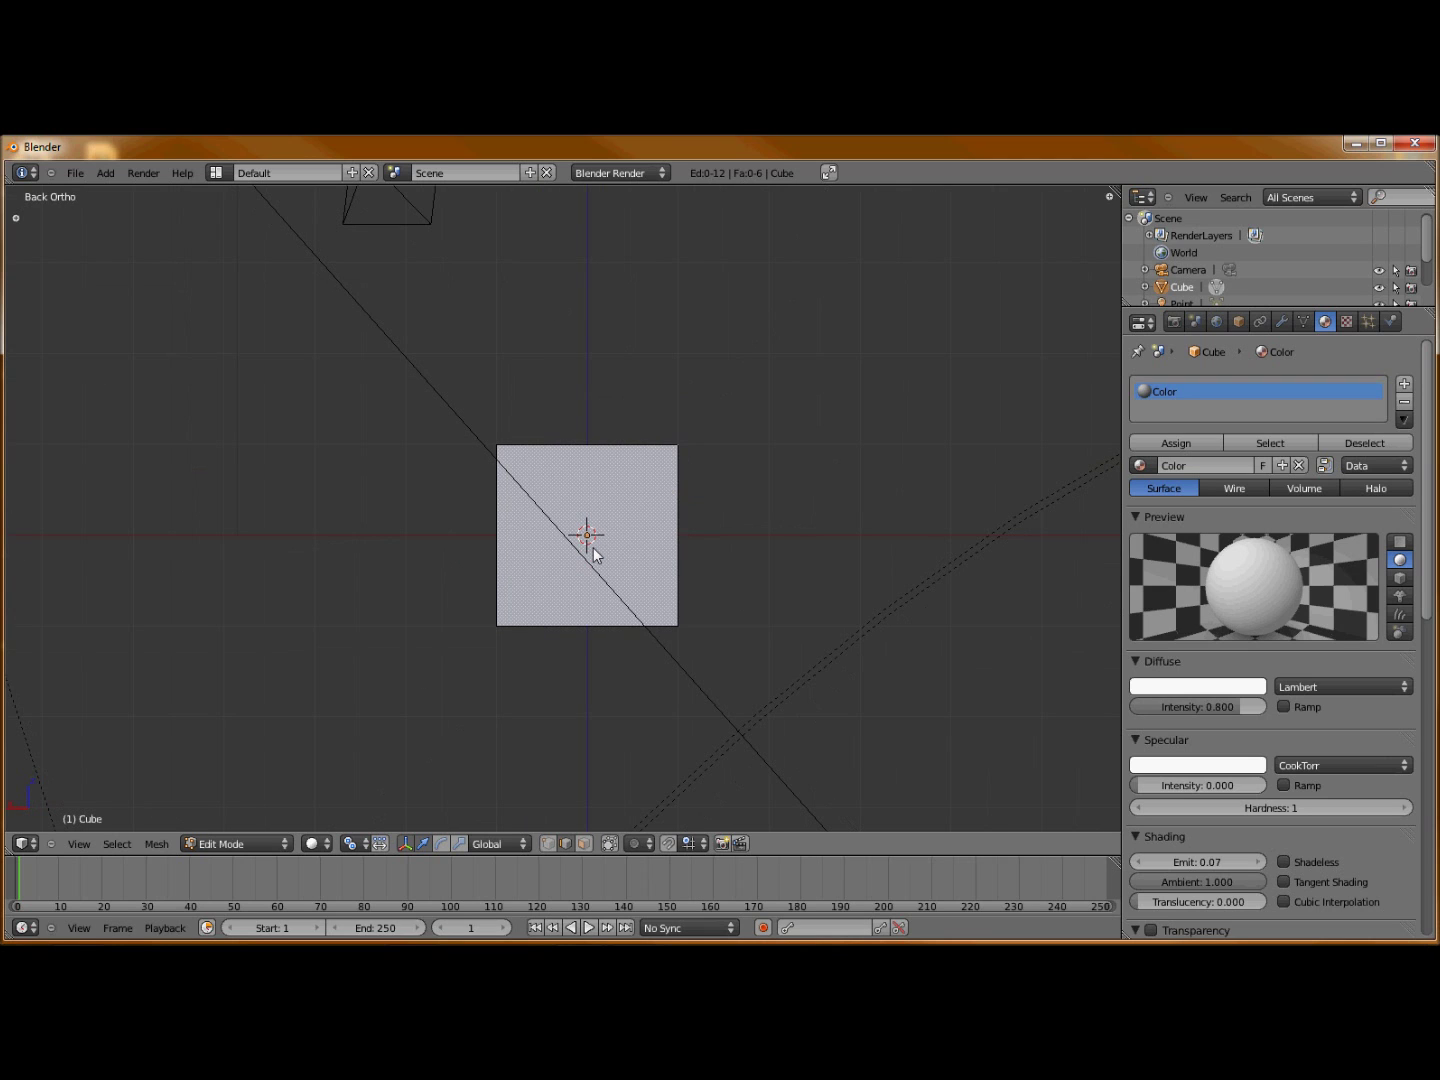
pyautogui.press('ctrl+KP_3')
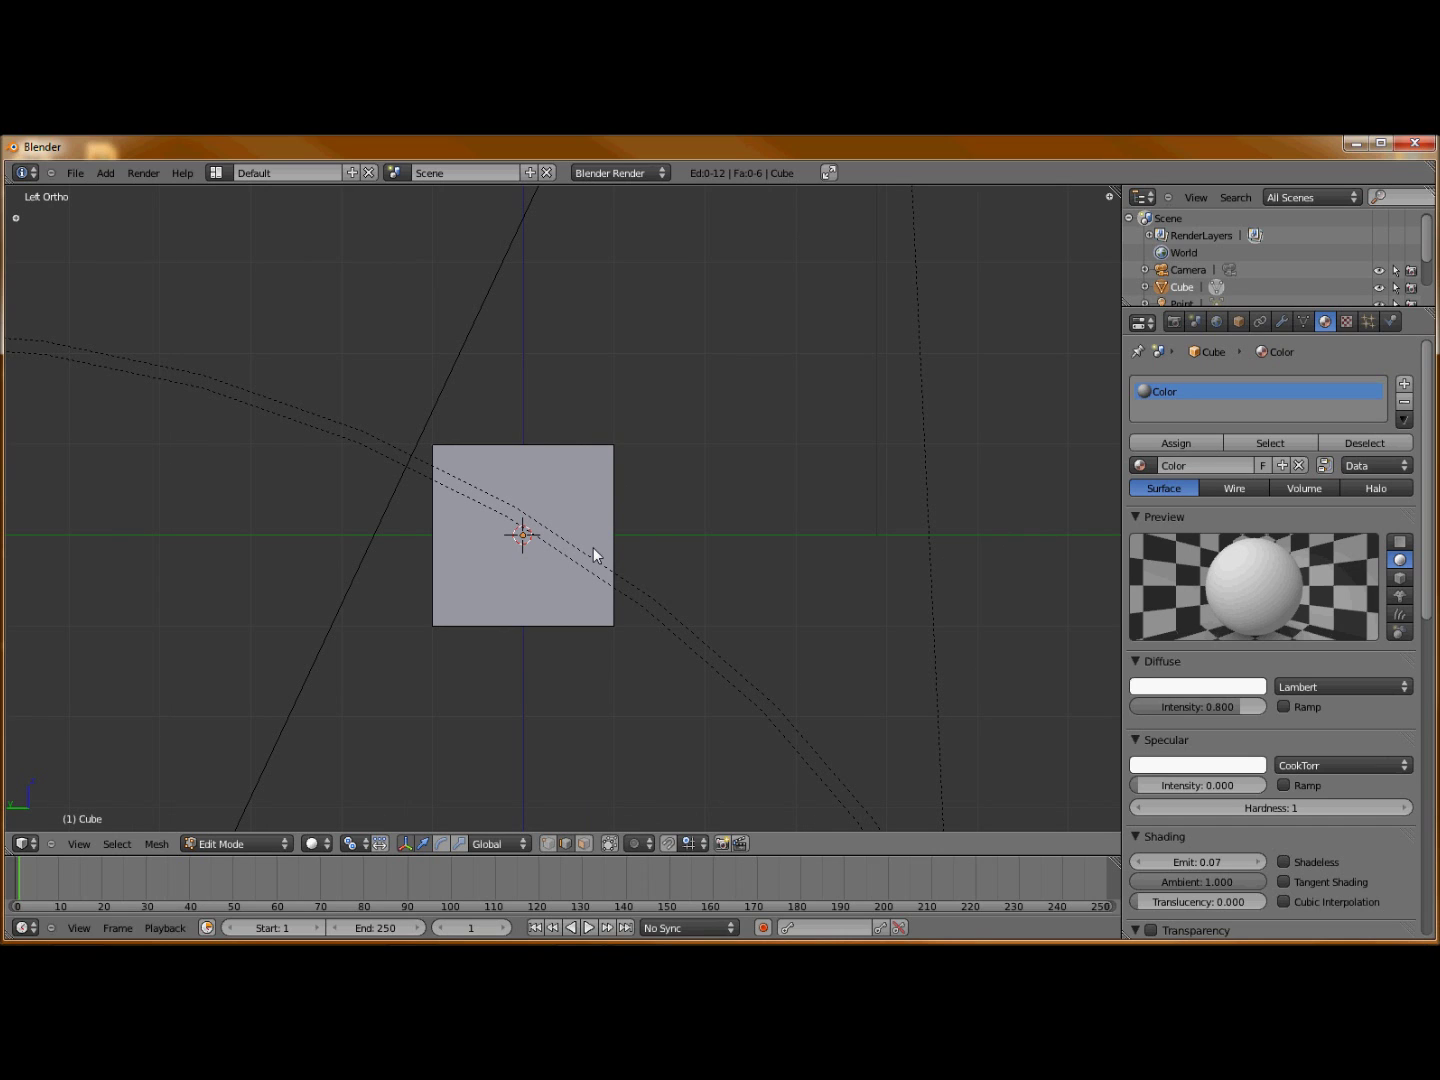
pyautogui.press('ctrl+KP_7')
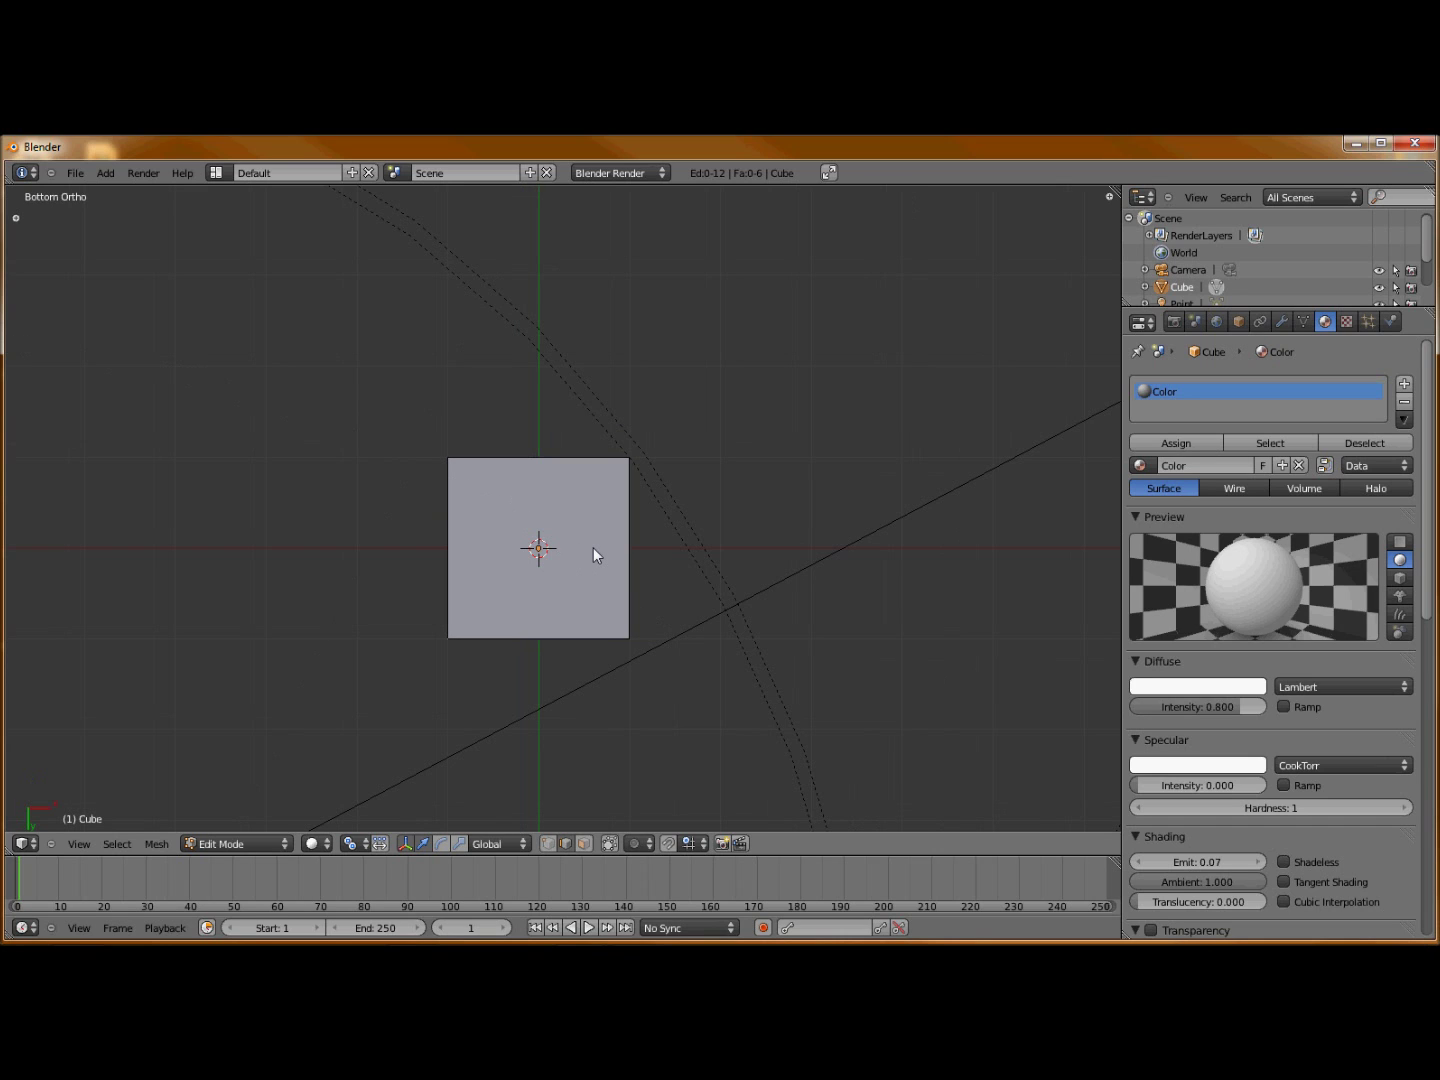
pyautogui.press('KP_1')
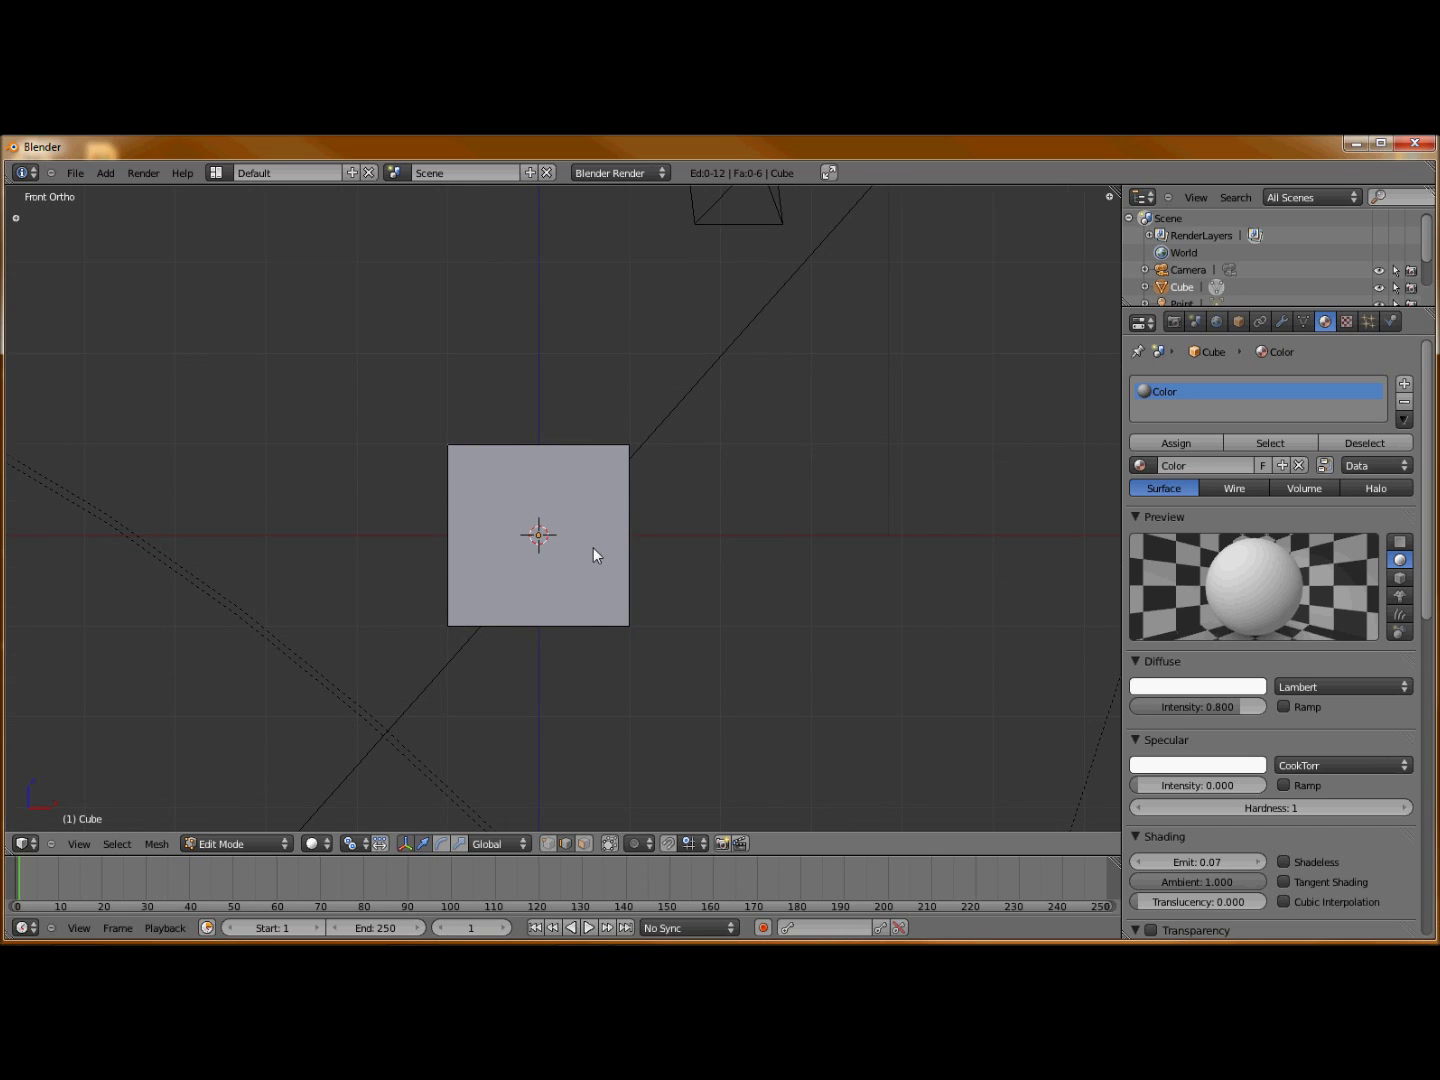
# - Orbit and tilt the view around the cube in numpad steps to look down on it
pyautogui.press('KP_6')
pyautogui.press('KP_4')
pyautogui.press('KP_4')
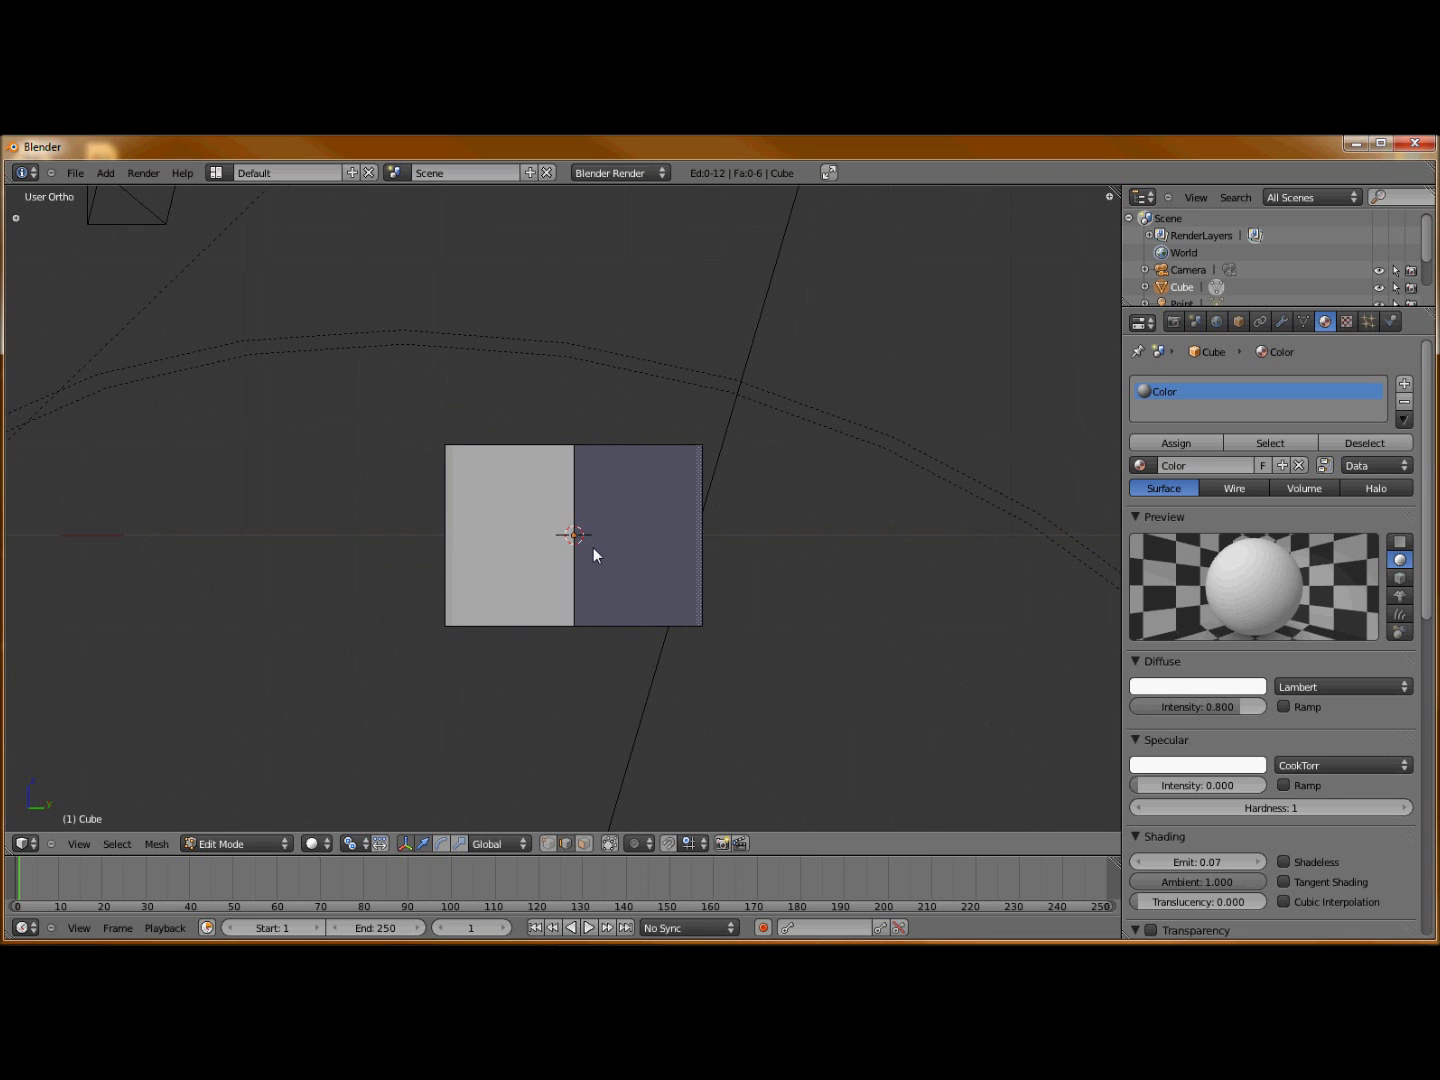
pyautogui.press('KP_8')
pyautogui.press('KP_8')
pyautogui.press('KP_2')
pyautogui.press('KP_2')
pyautogui.press('KP_1')
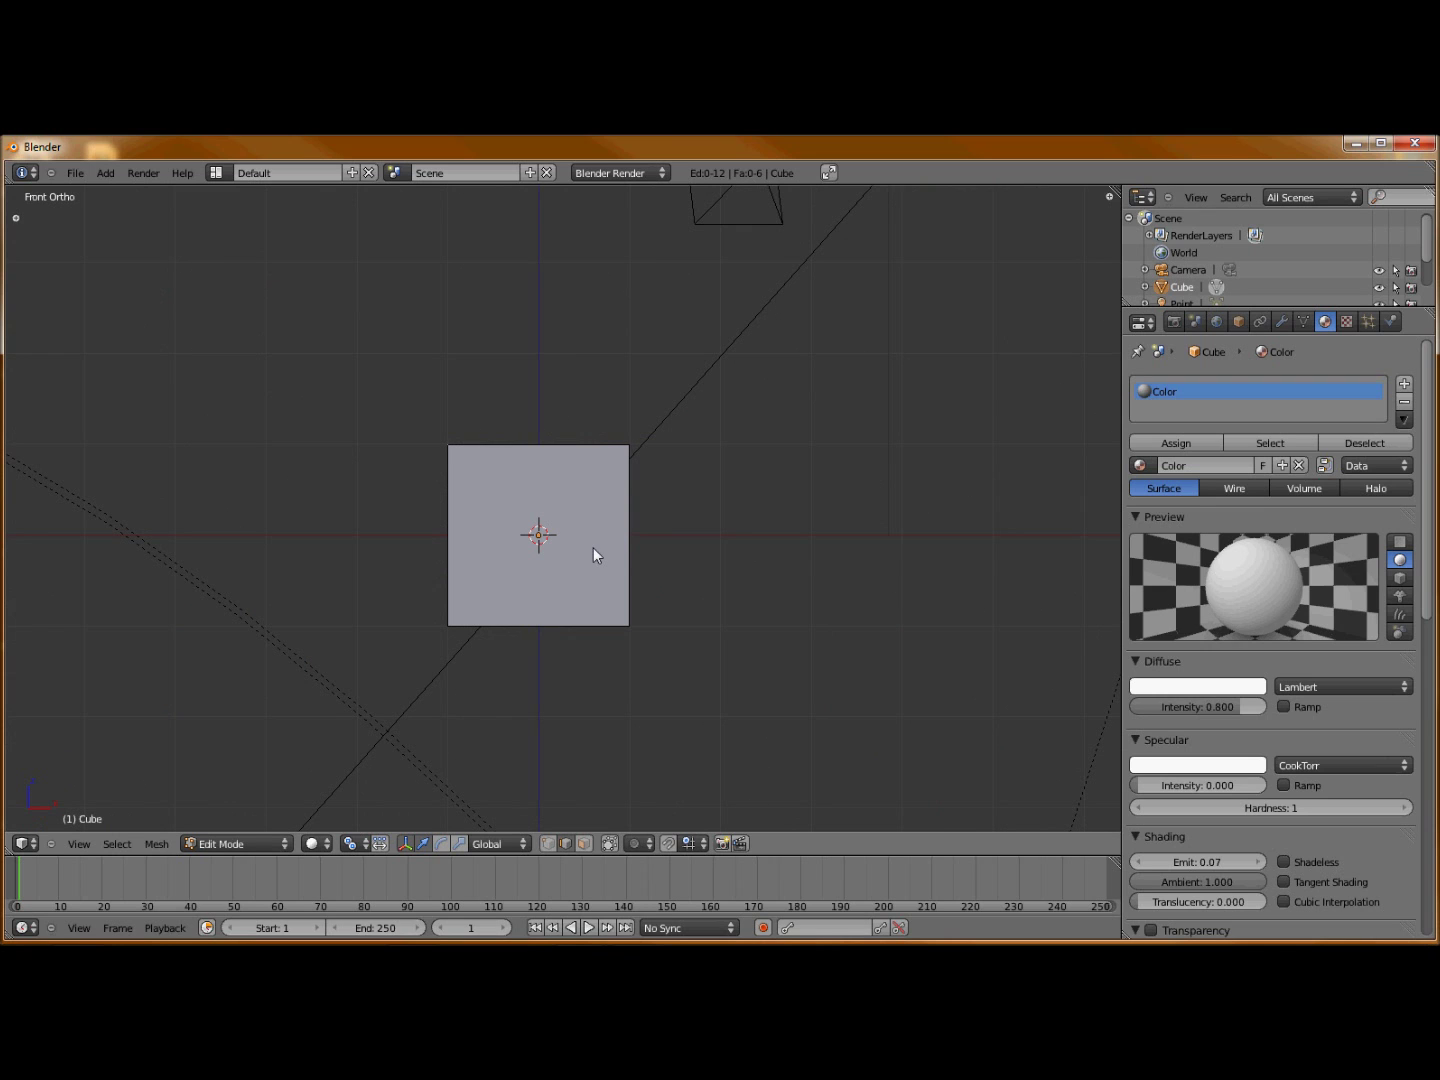
pyautogui.press('KP_4')
pyautogui.press('KP_4')
pyautogui.press('KP_8')
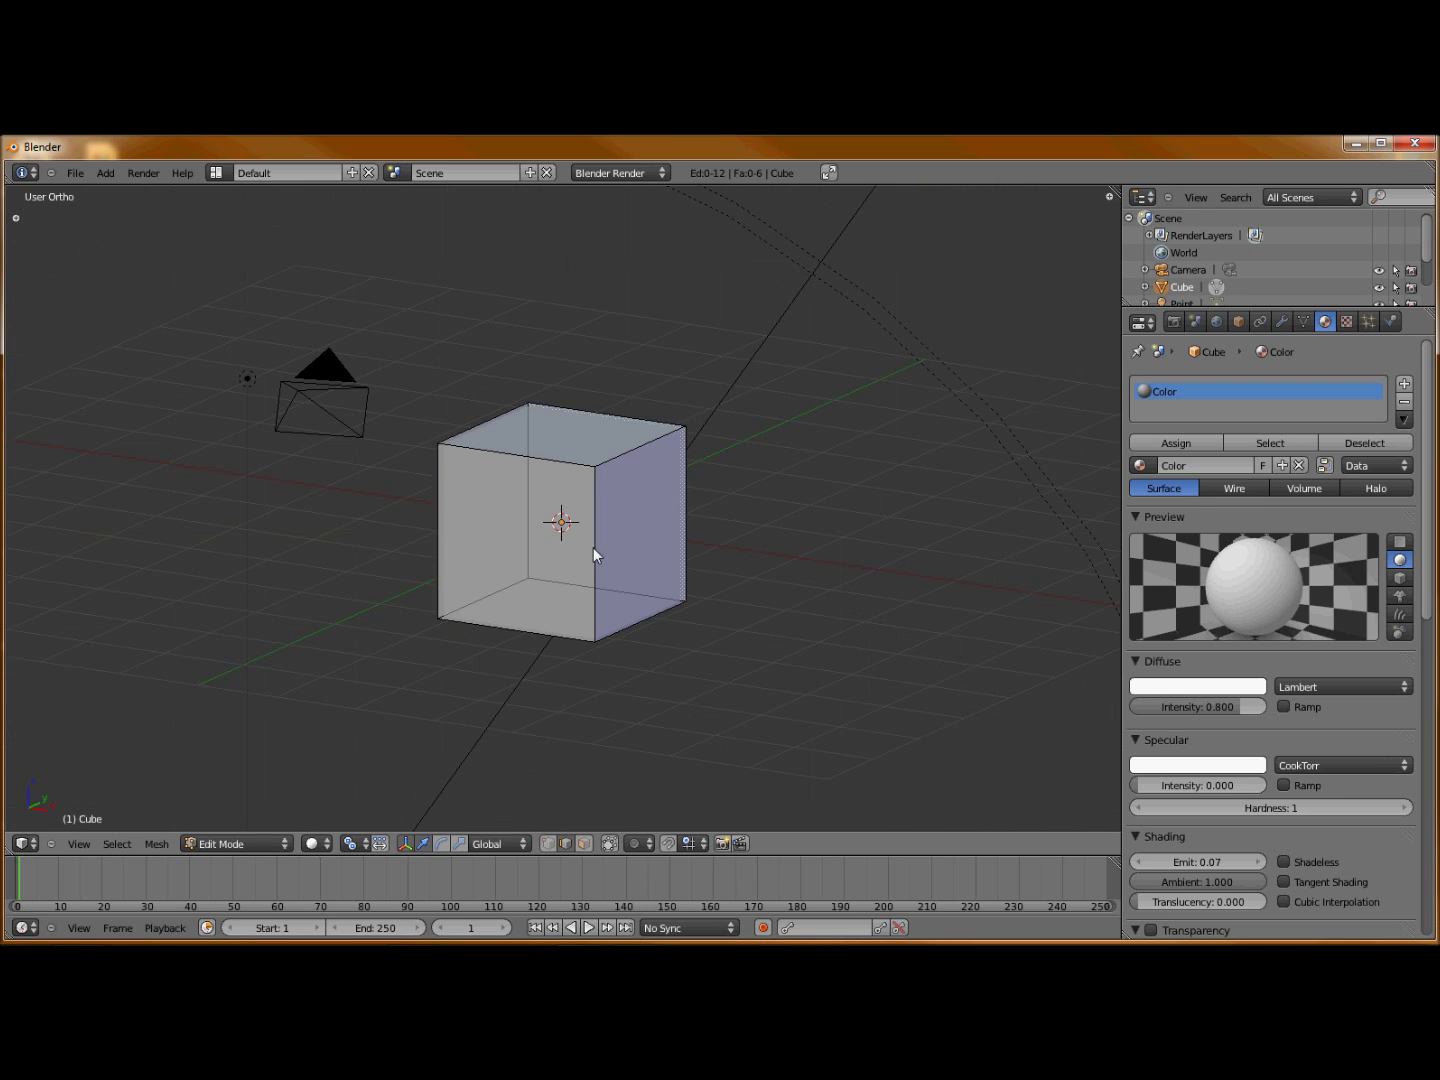
pyautogui.scroll(2, 535, 580)
pyautogui.scroll(-1, 473, 661)
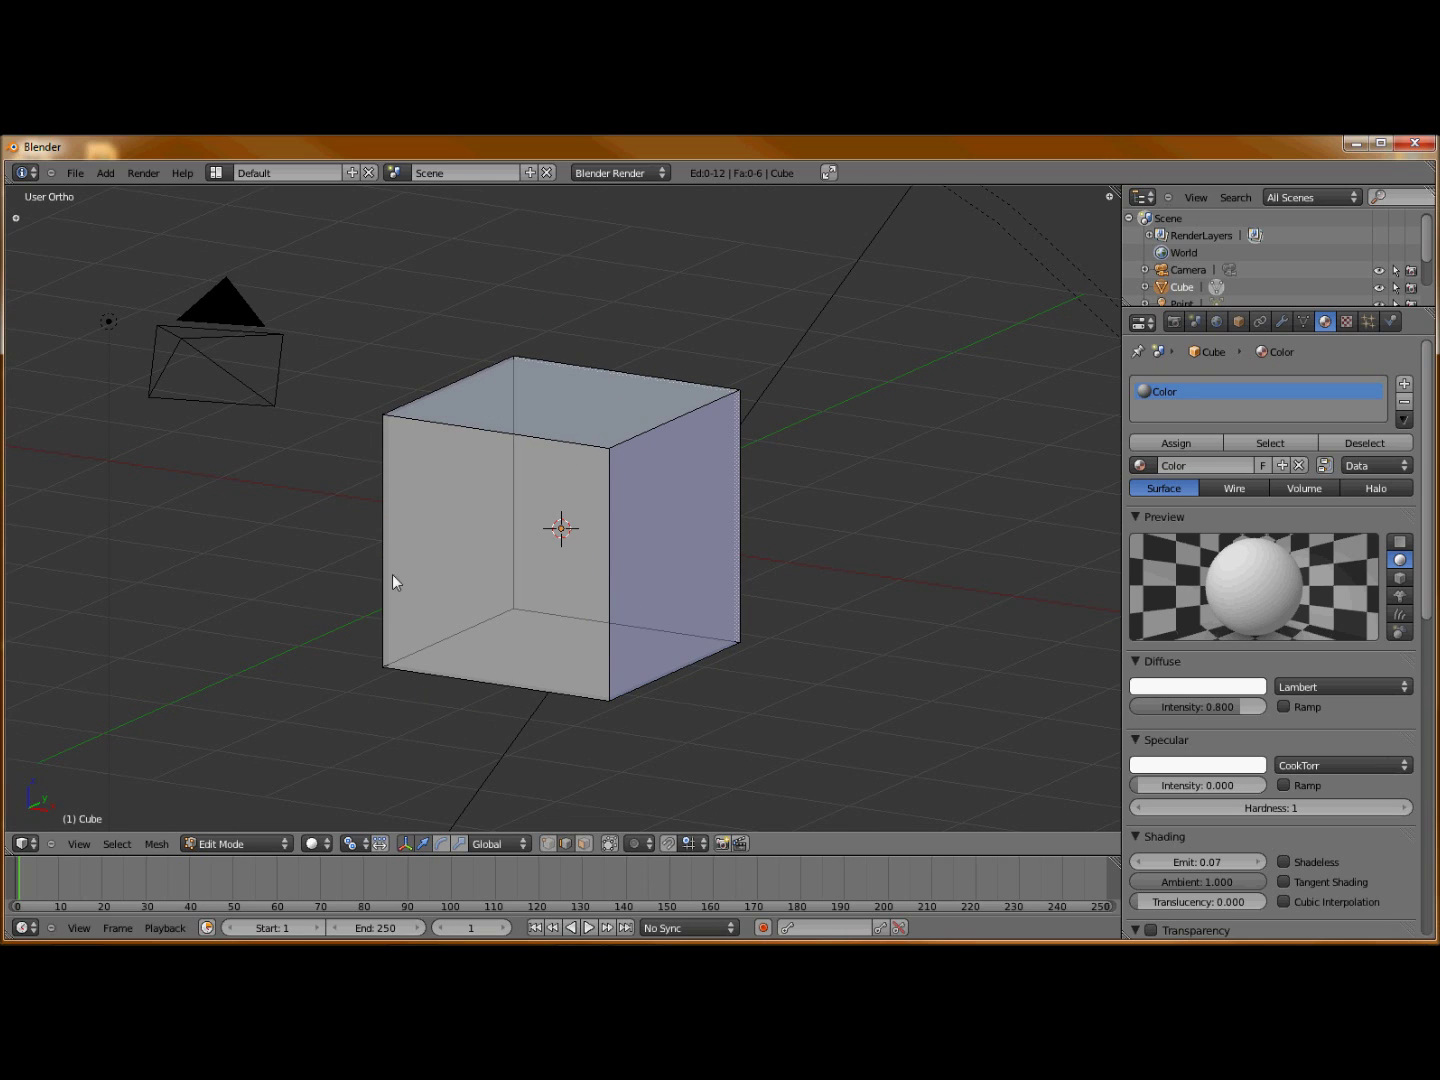
# - Mark the front face's left, bottom and right edges as UV seams, then clear the selection
pyautogui.rightClick(381, 543)
pyautogui.keyDown('shift'); pyautogui.rightClick(484, 683); pyautogui.keyUp('shift')
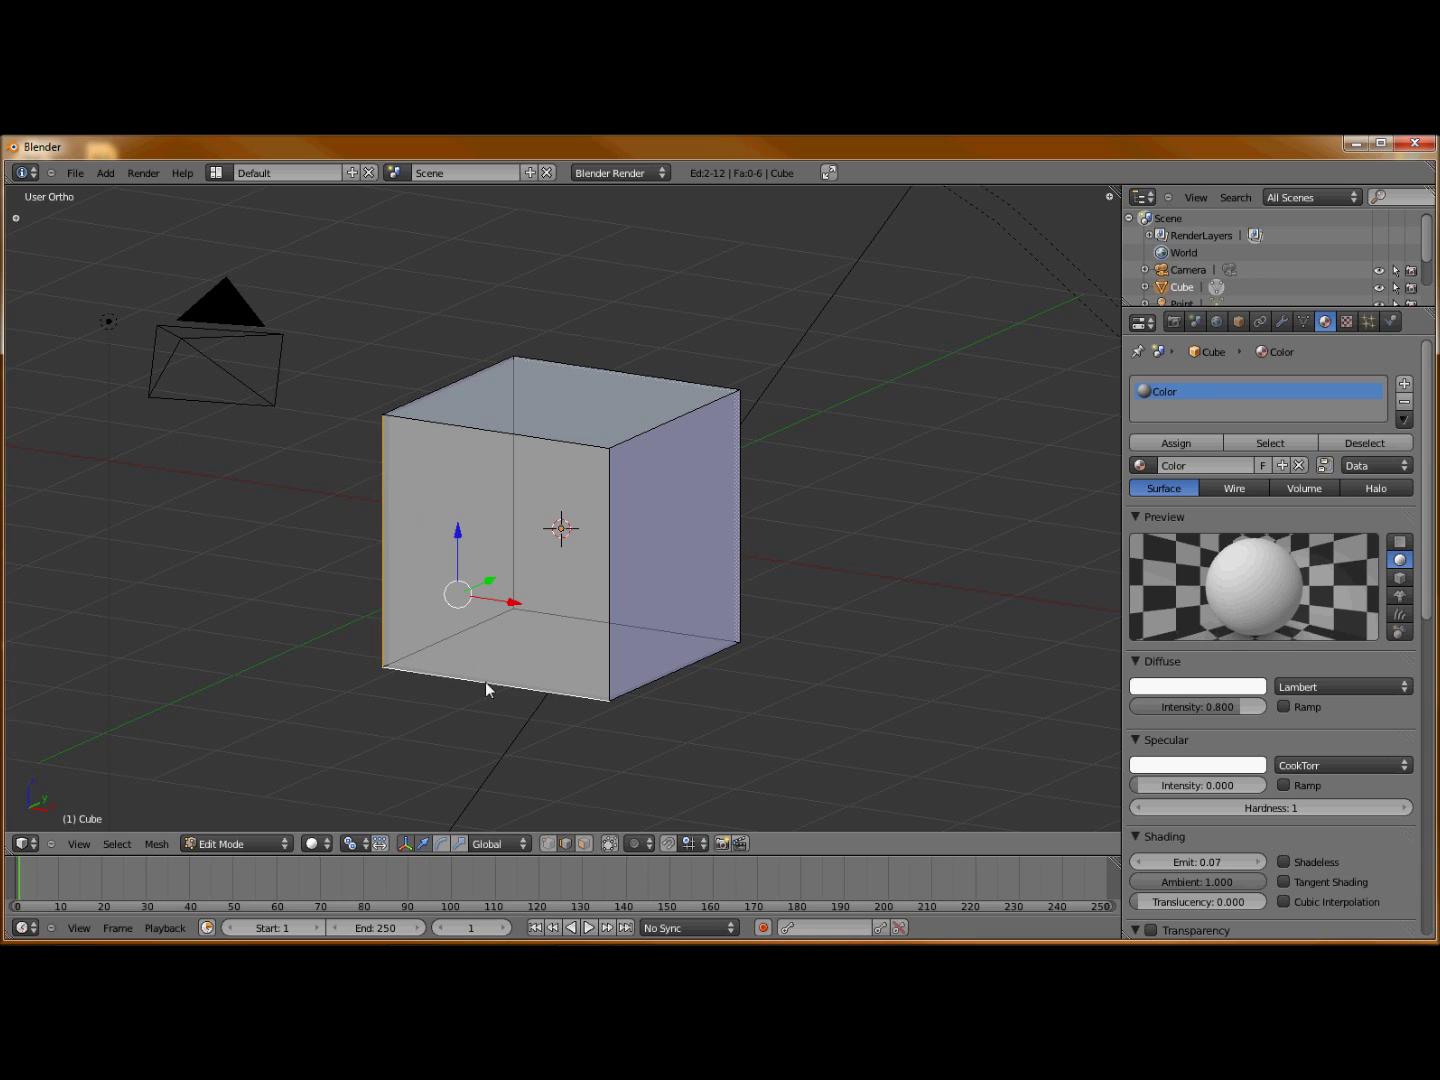
pyautogui.keyDown('shift'); pyautogui.rightClick(609, 585); pyautogui.keyUp('shift')
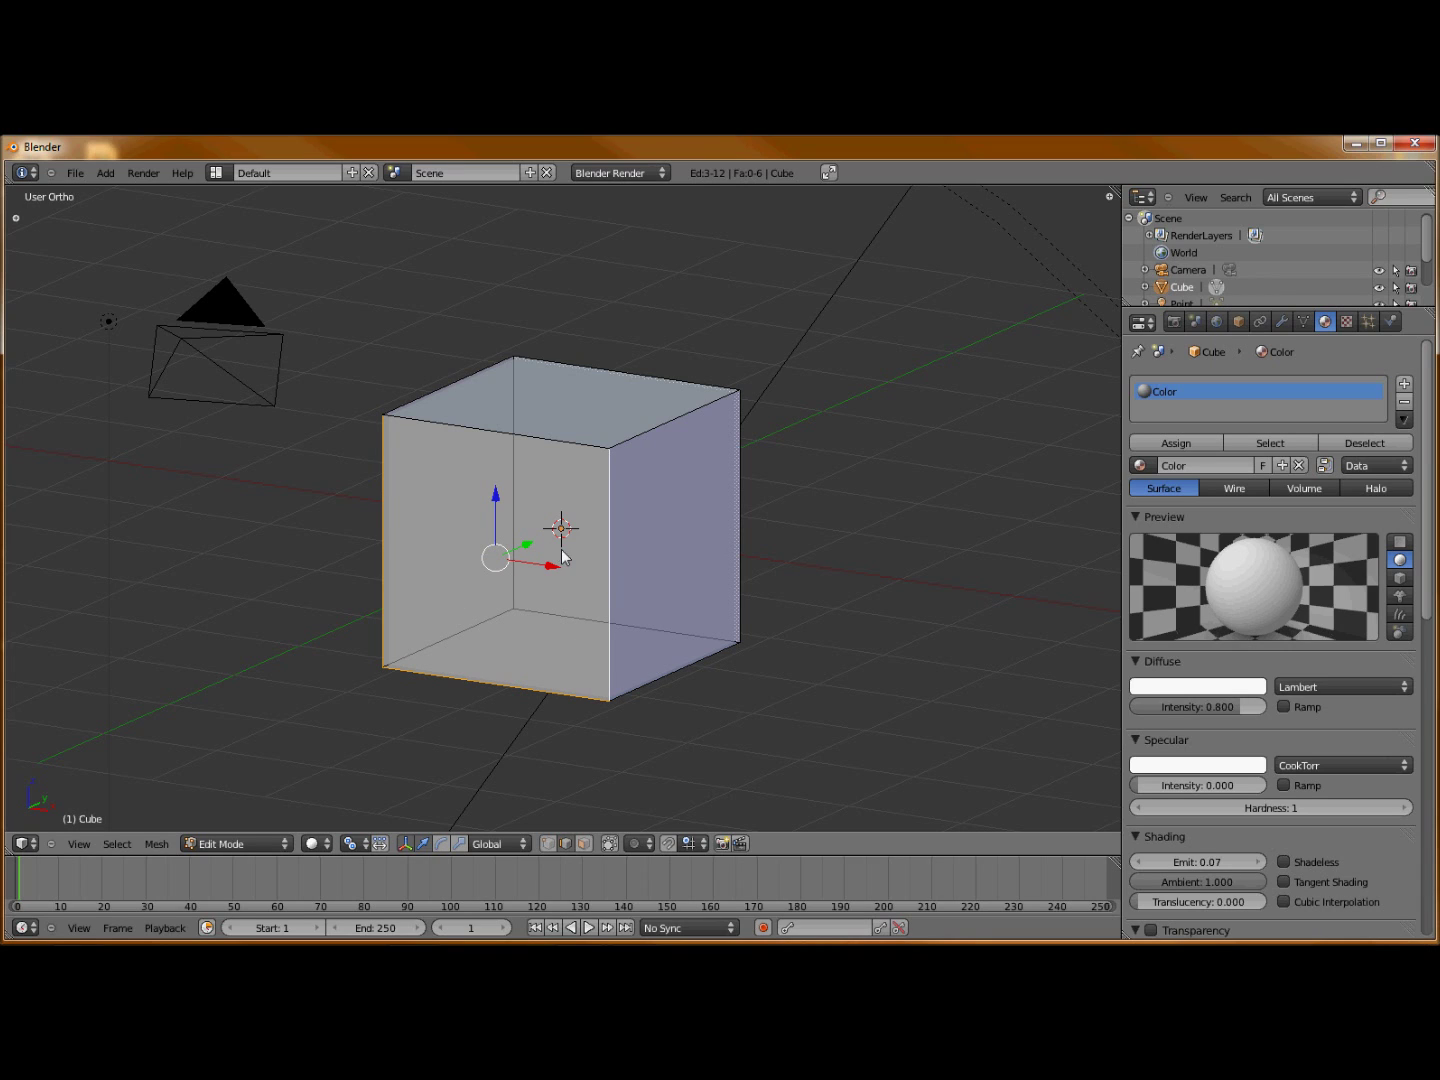
pyautogui.hotkey('ctrl', 'e')
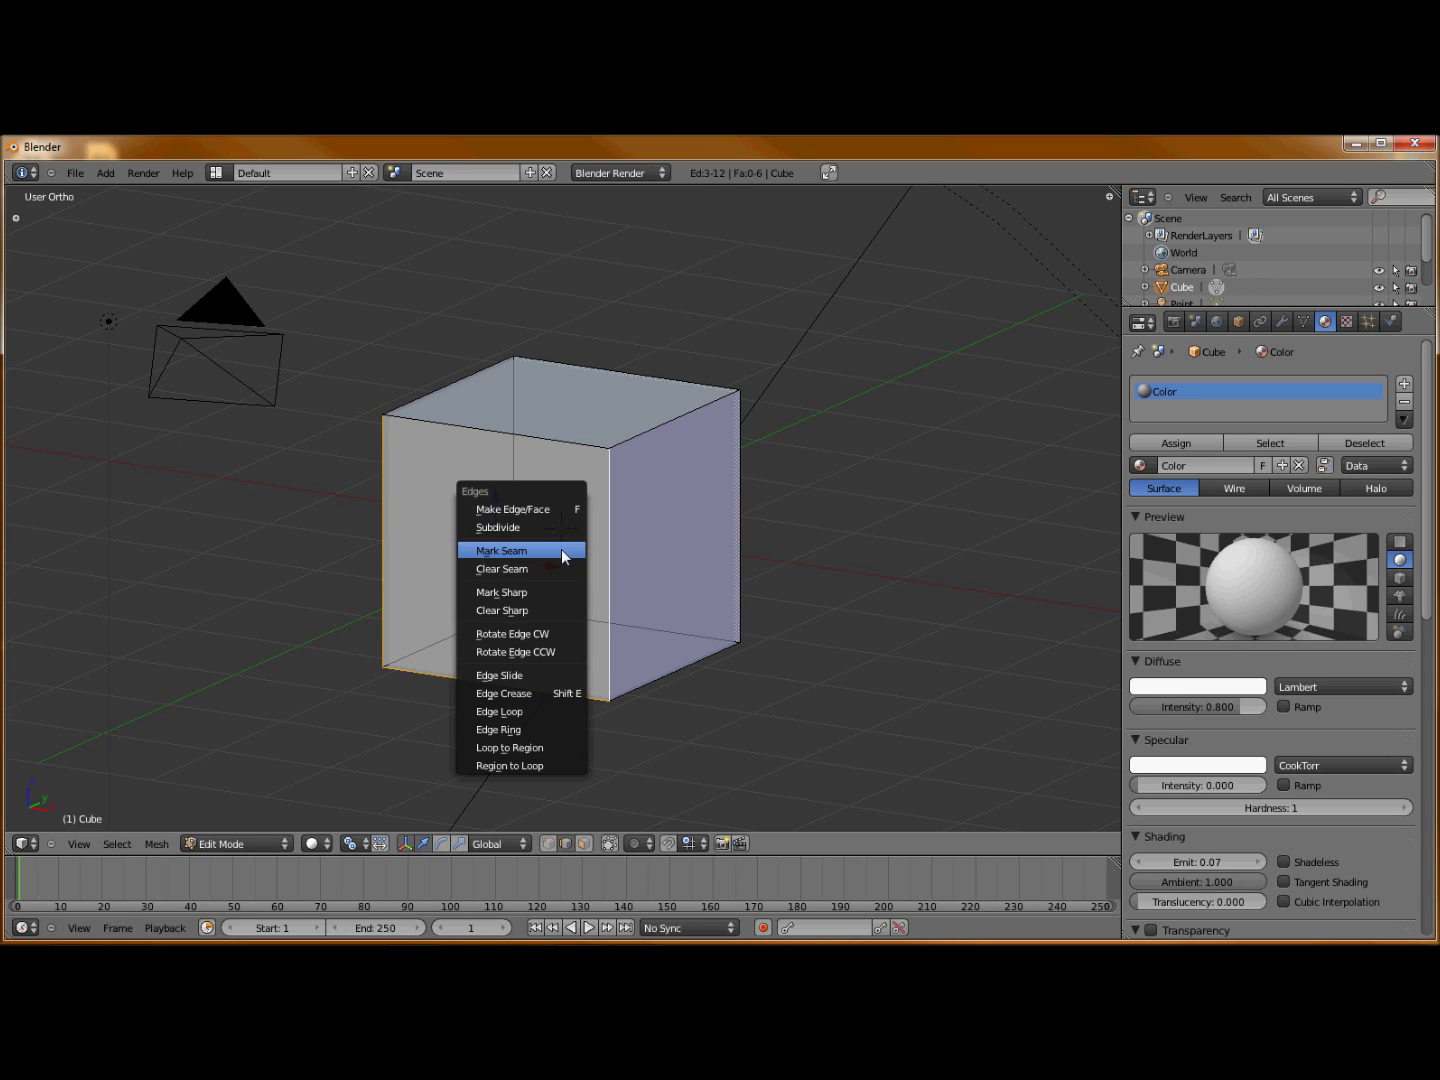
pyautogui.click(561, 551)
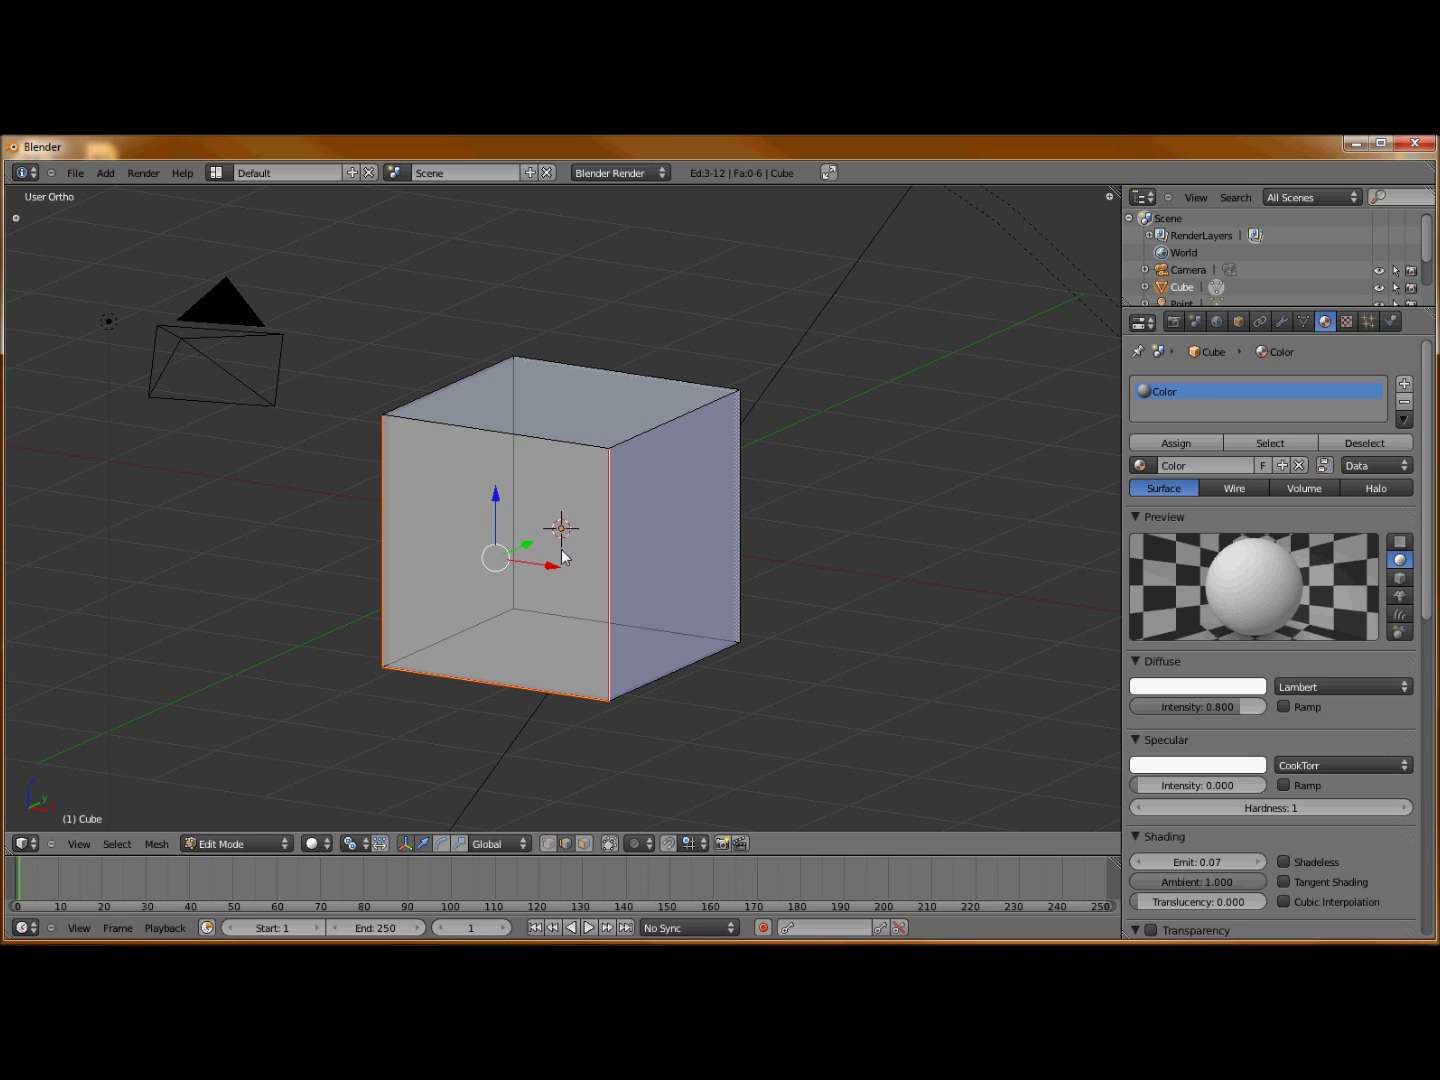
pyautogui.press('a')
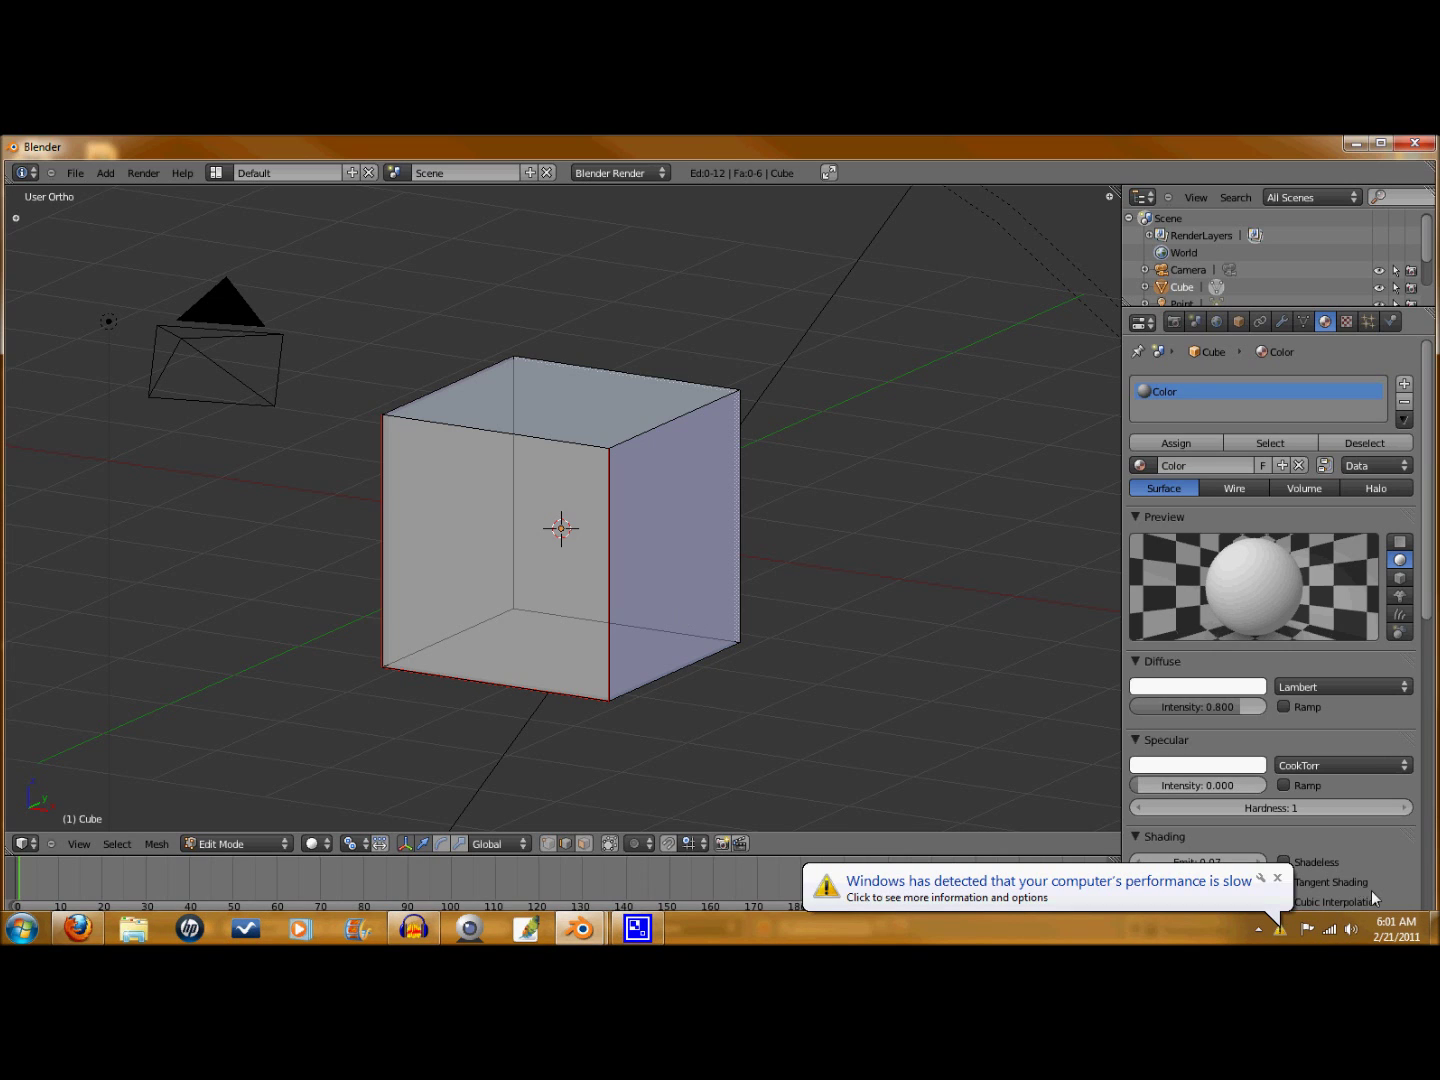
pyautogui.click(1279, 878)
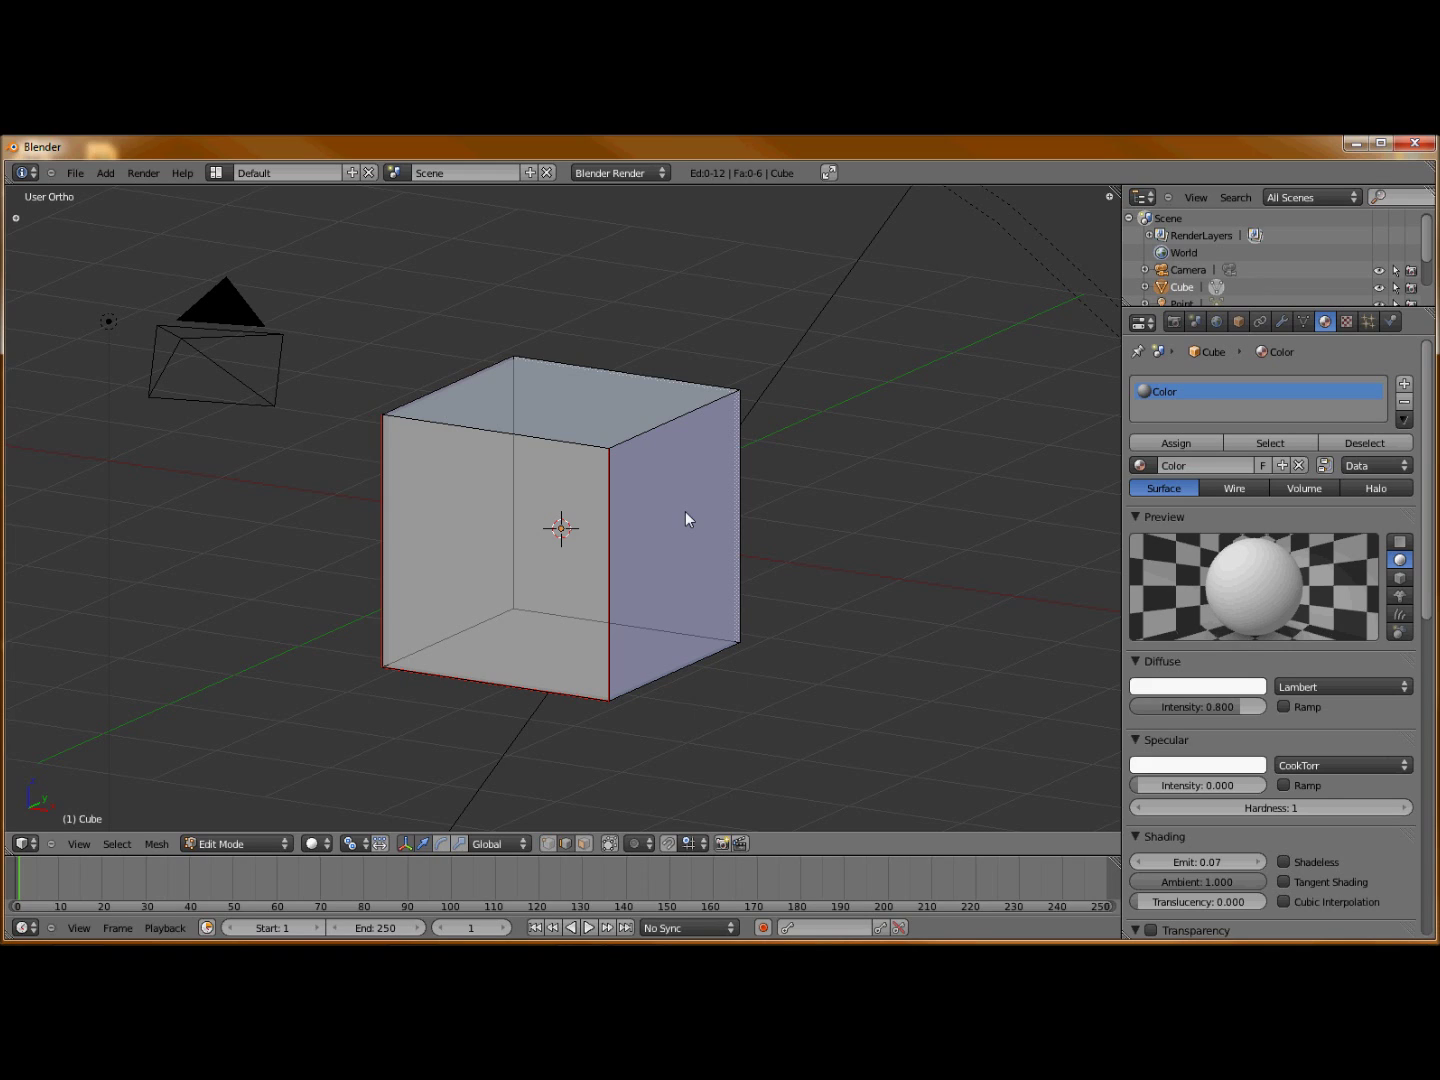
pyautogui.rightClick(653, 430)
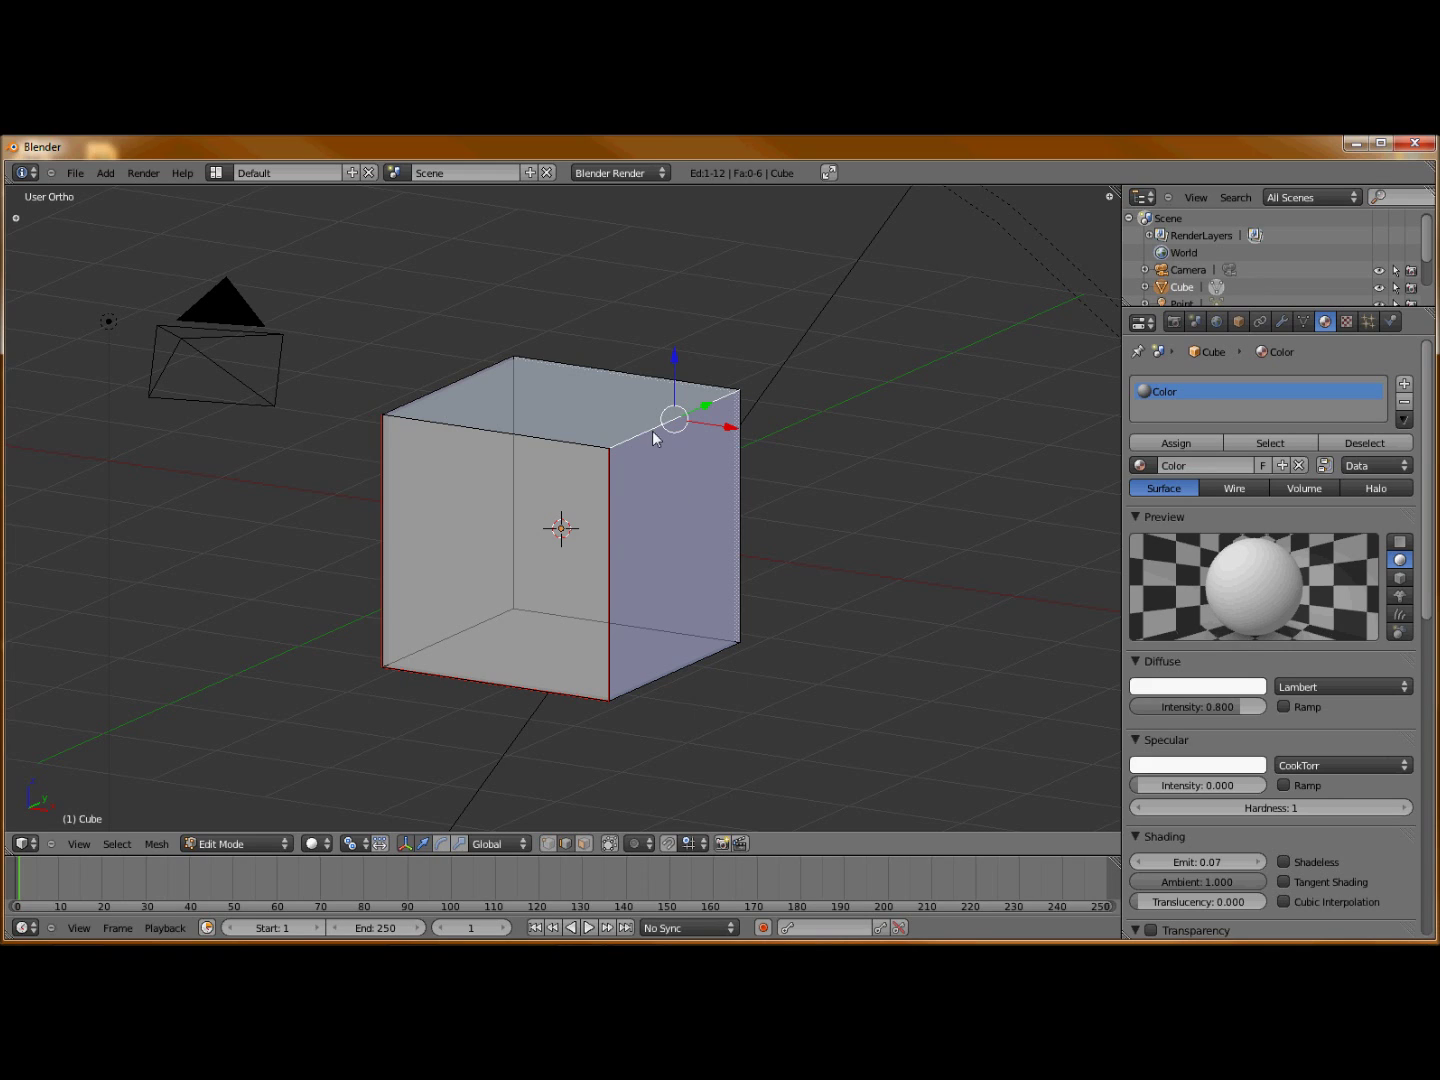
# - Mark the two selected top edges of the cube as seams
pyautogui.keyDown('shift'); pyautogui.rightClick(446, 385); pyautogui.keyUp('shift')
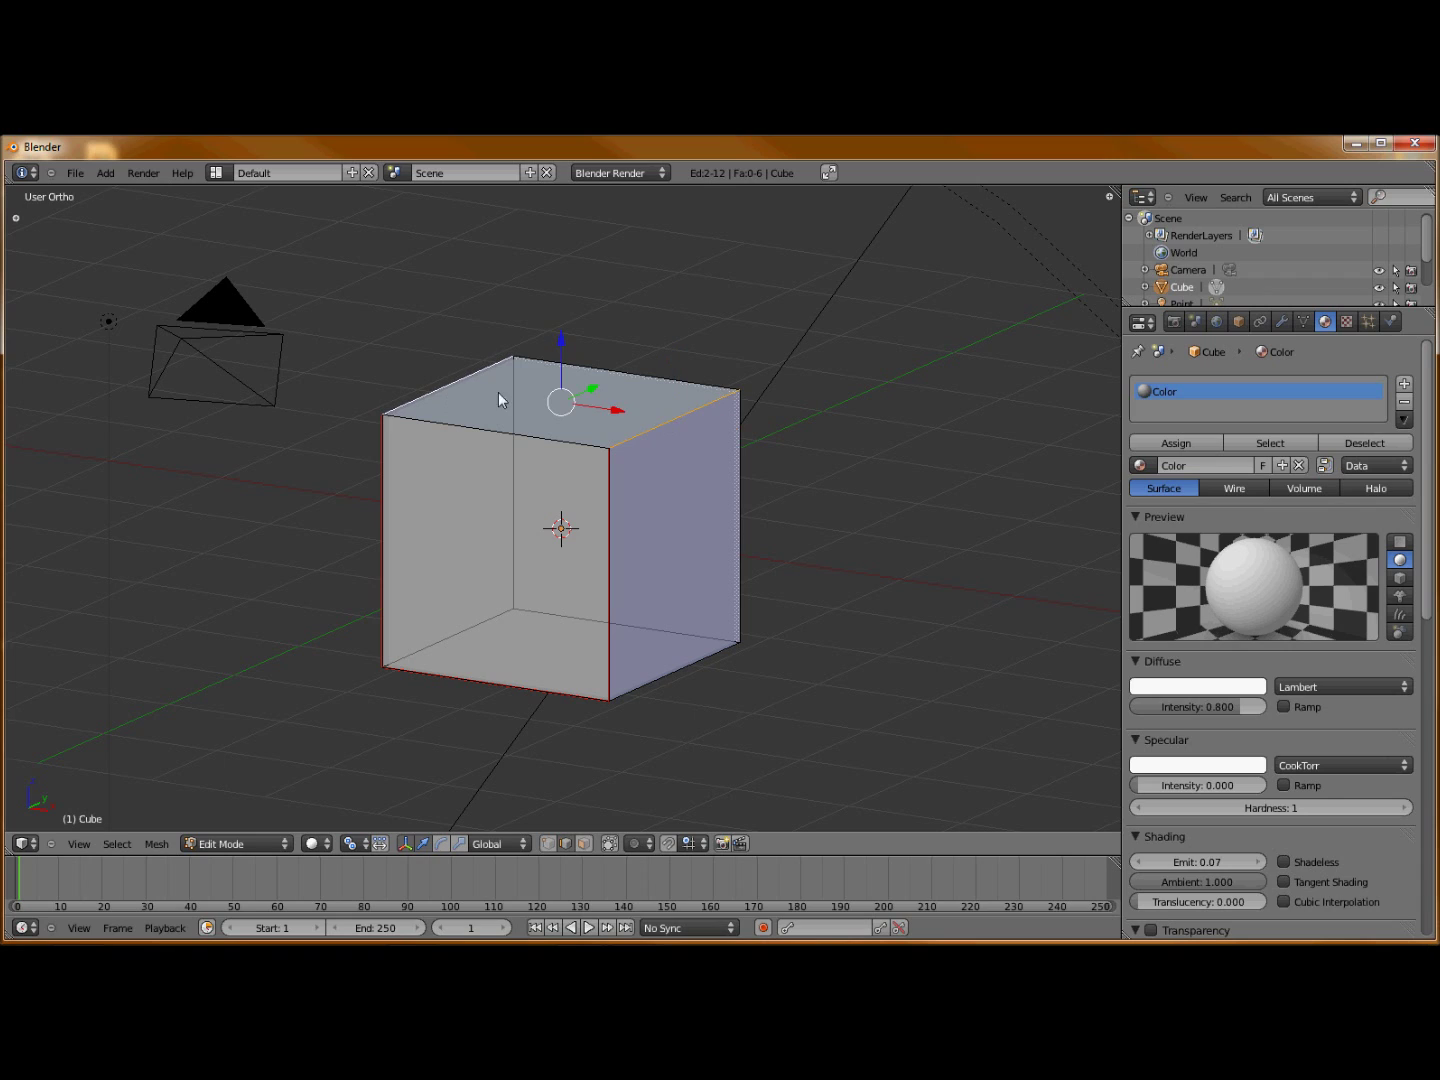
pyautogui.hotkey('ctrl', 'e')
pyautogui.click(573, 423)
# - Mark the right face's front and back vertical edges as seams and deselect everything
pyautogui.rightClick(740, 526)
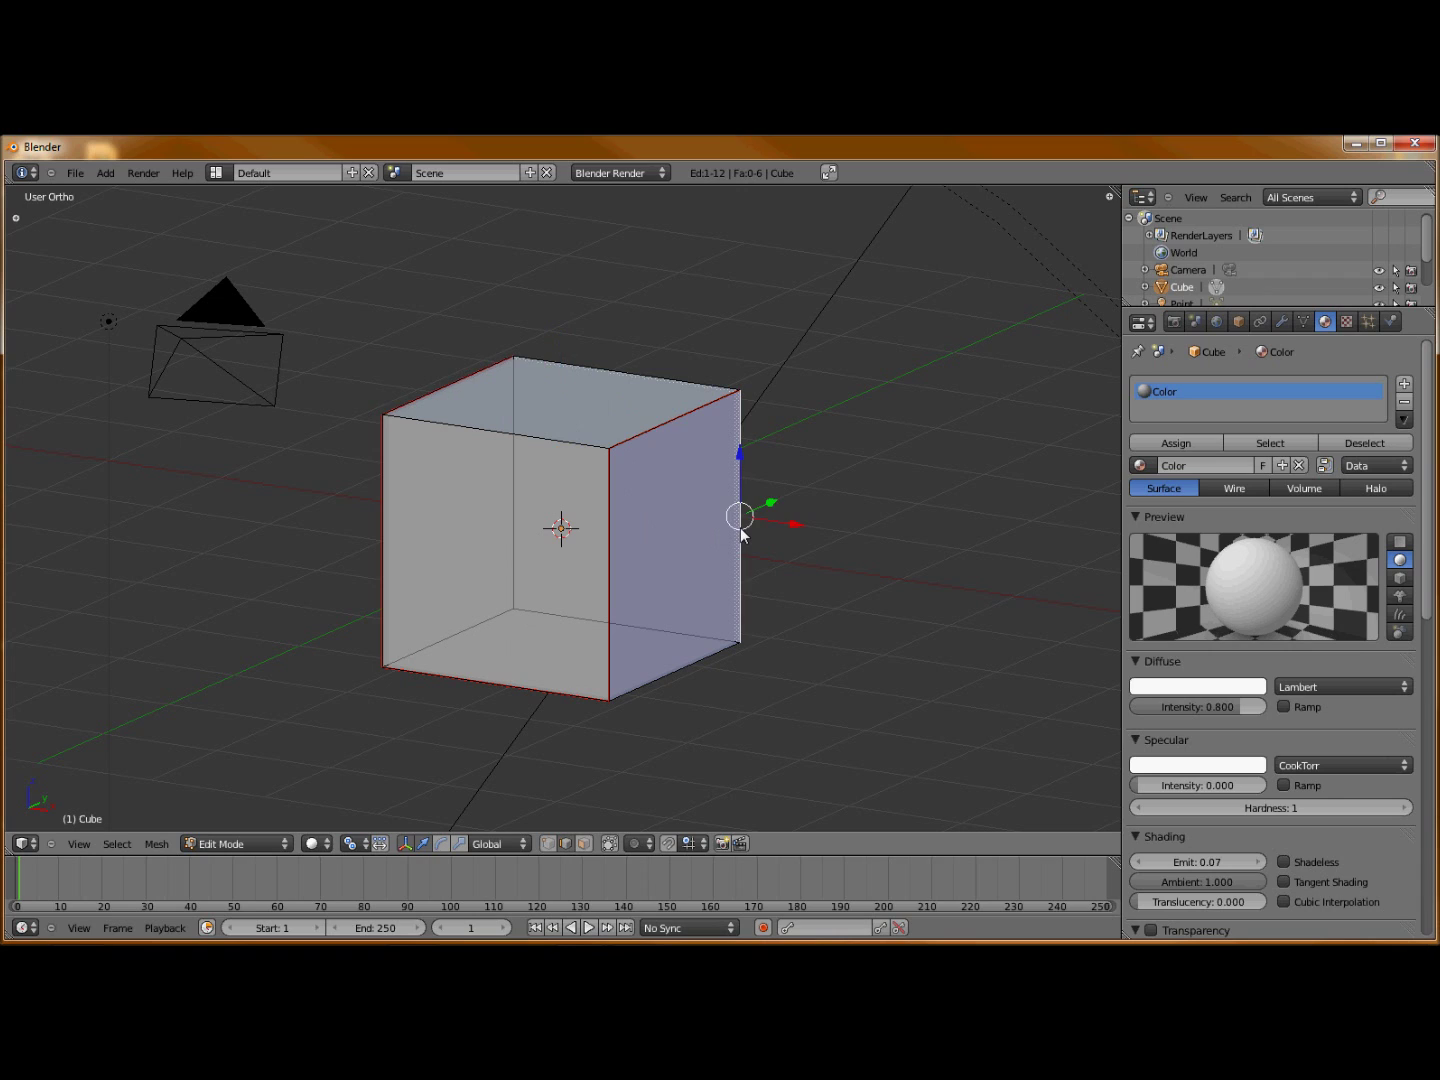
pyautogui.keyDown('shift'); pyautogui.rightClick(511, 506); pyautogui.keyUp('shift')
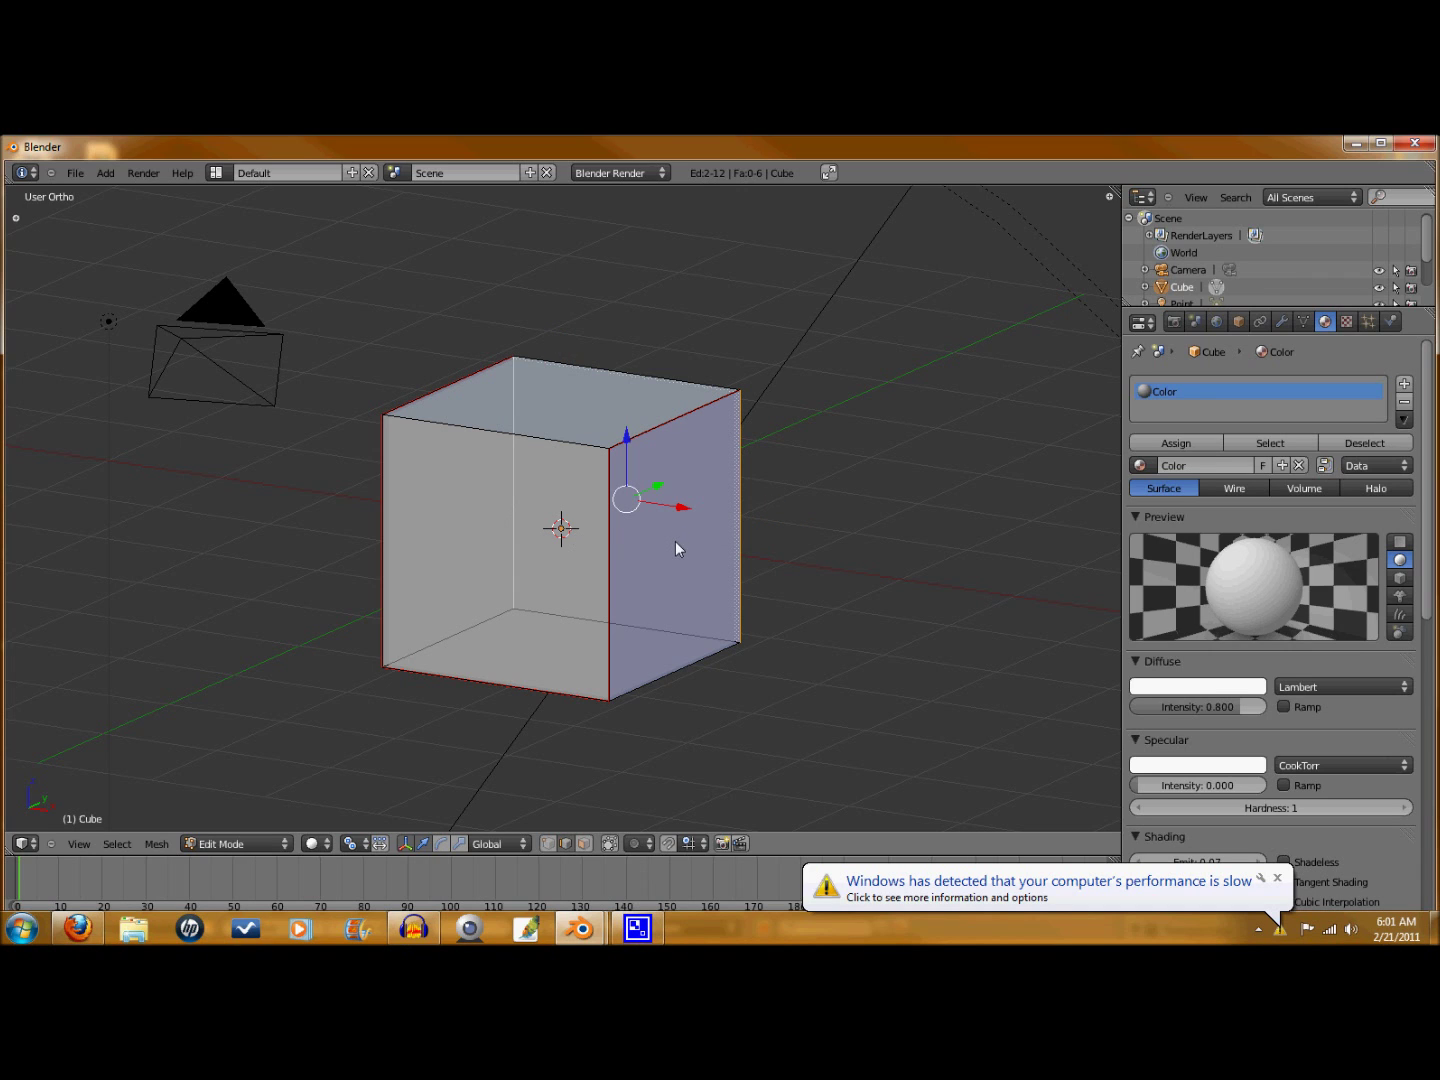
pyautogui.click(1277, 878)
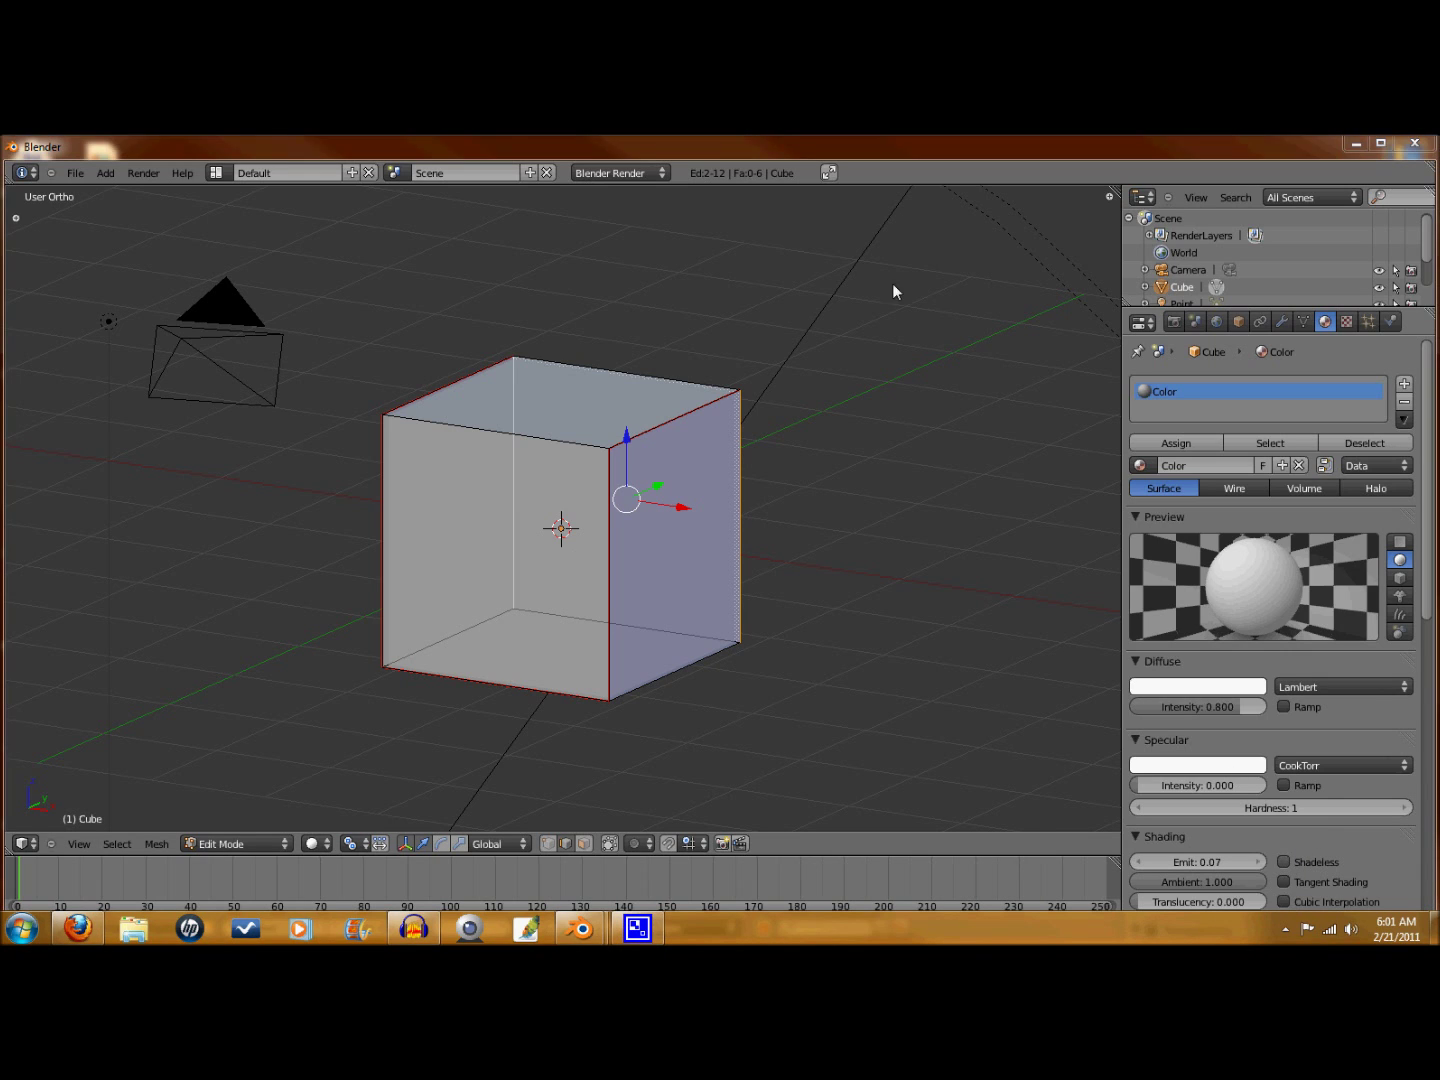
pyautogui.click(788, 148)
pyautogui.hotkey('ctrl', 'e')
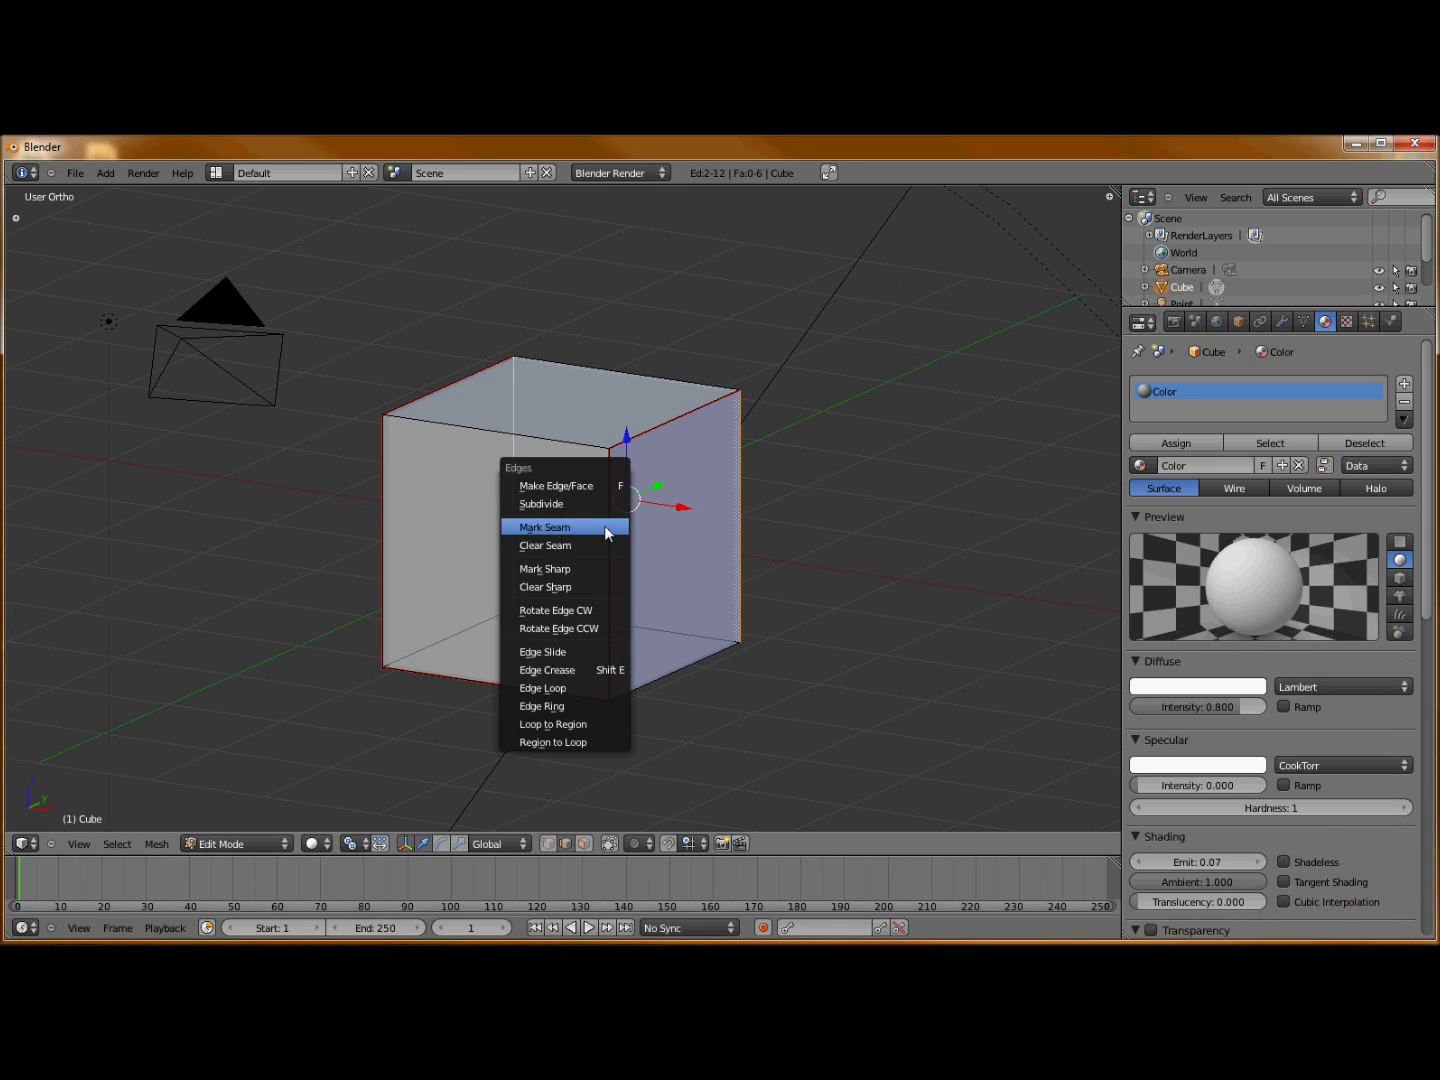
pyautogui.click(604, 526)
pyautogui.press('a')
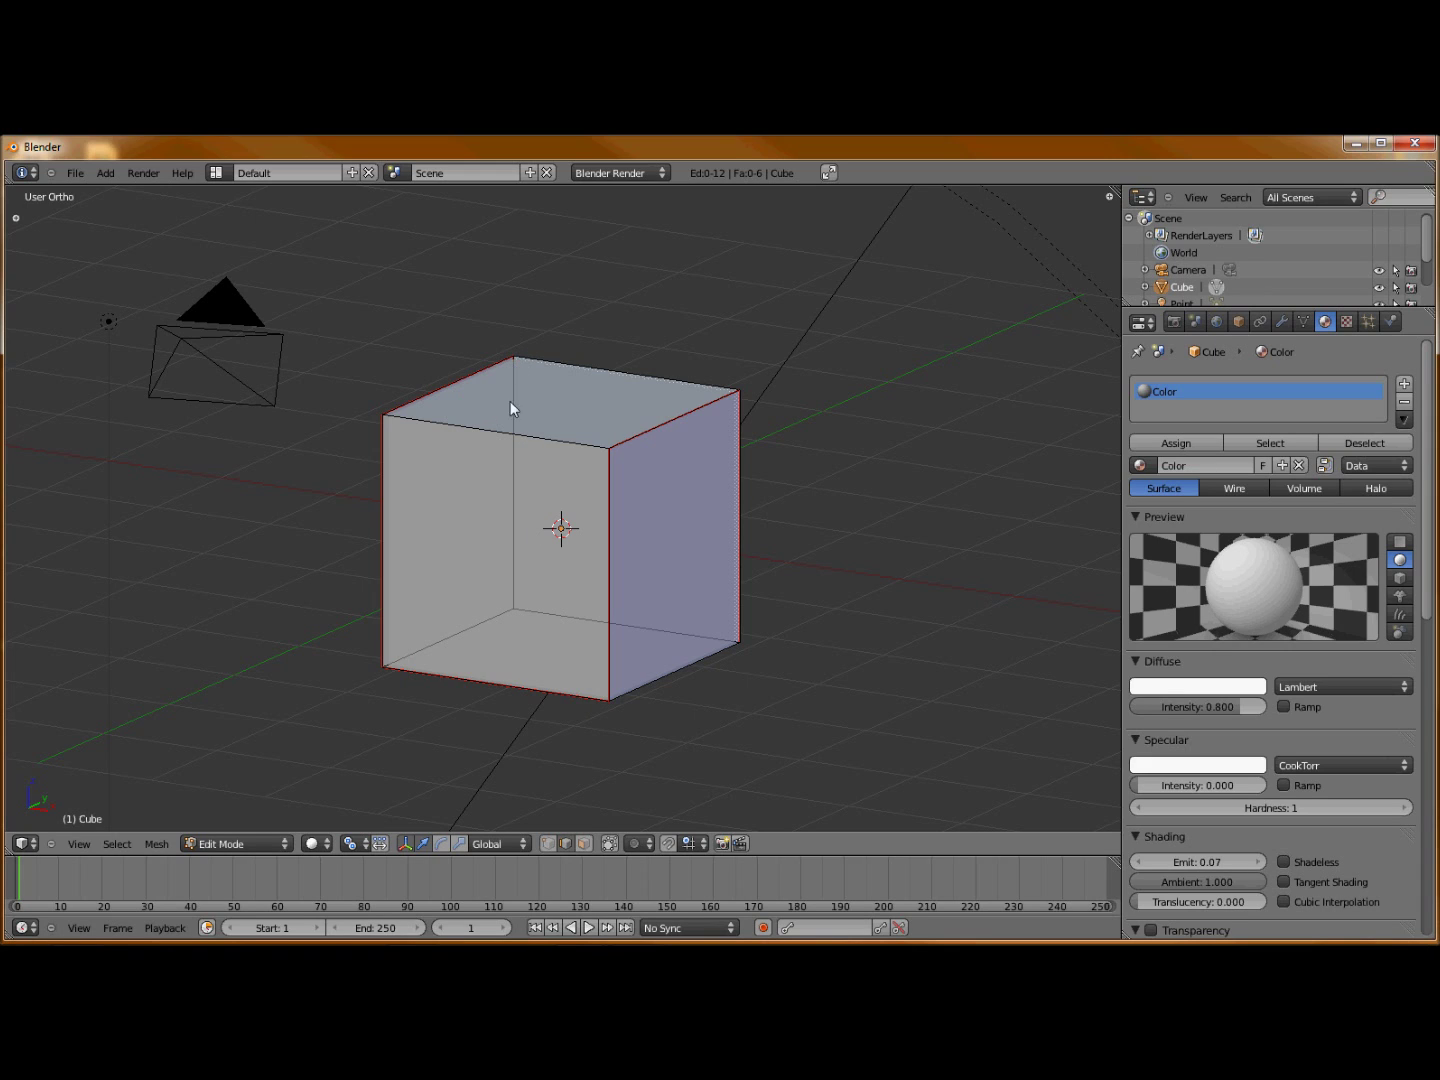
pyautogui.click(610, 843)
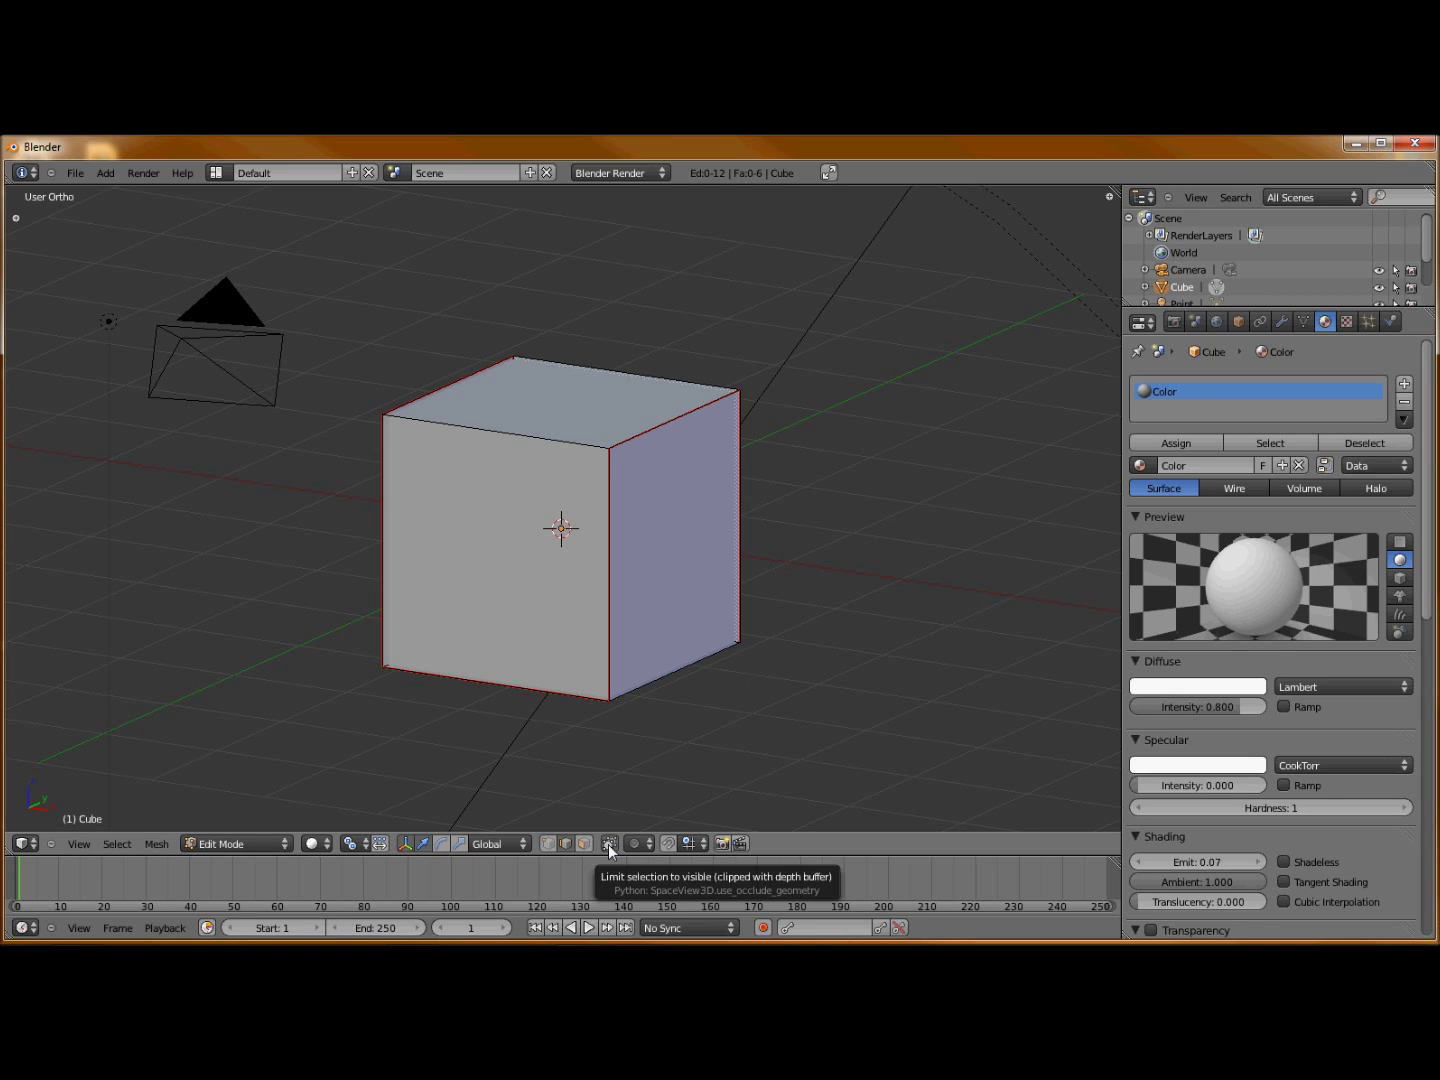
pyautogui.click(607, 844)
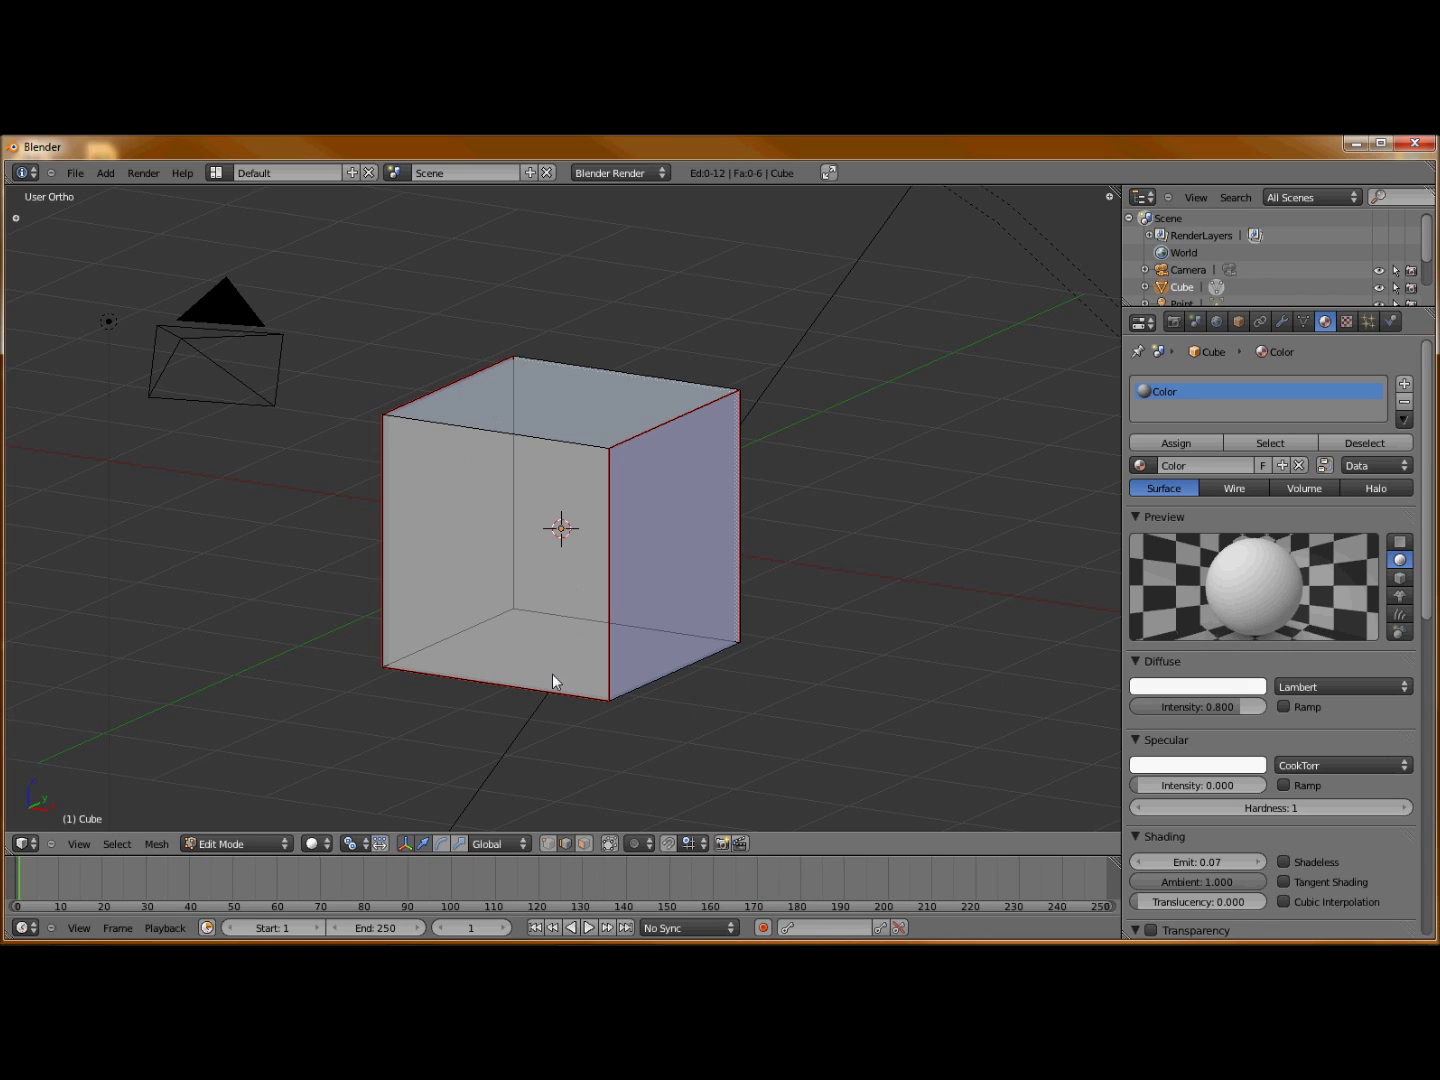
pyautogui.click(608, 844)
pyautogui.click(610, 842)
# - Switch the viewport shading to Textured and view the cube from the front
pyautogui.click(312, 843)
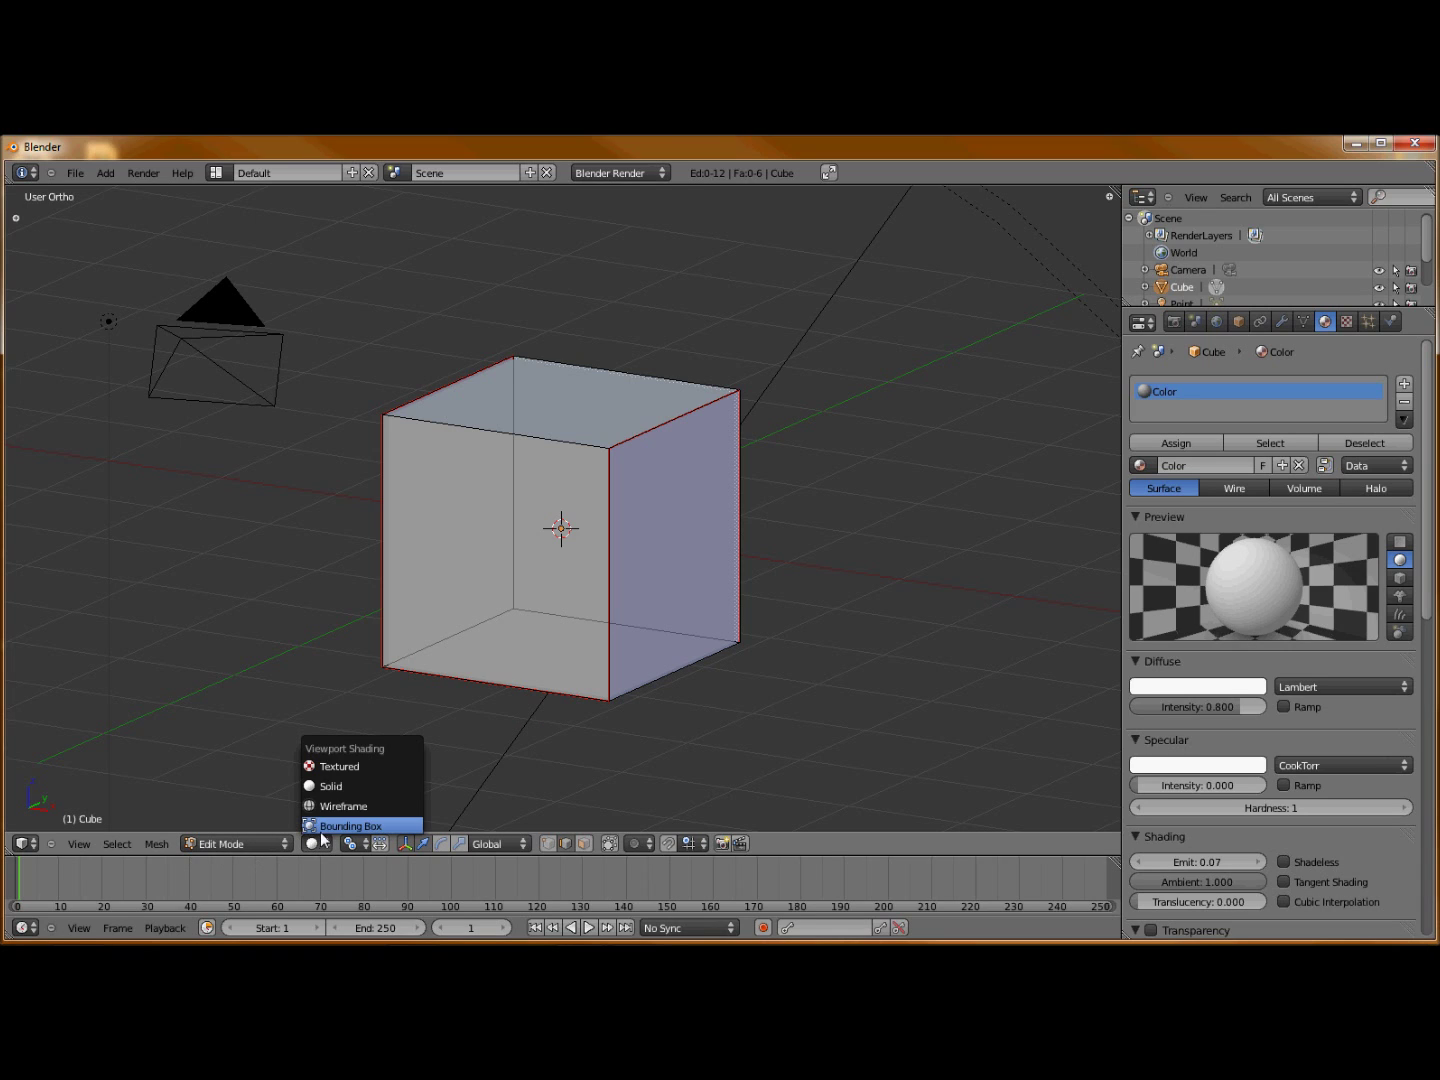
pyautogui.click(338, 766)
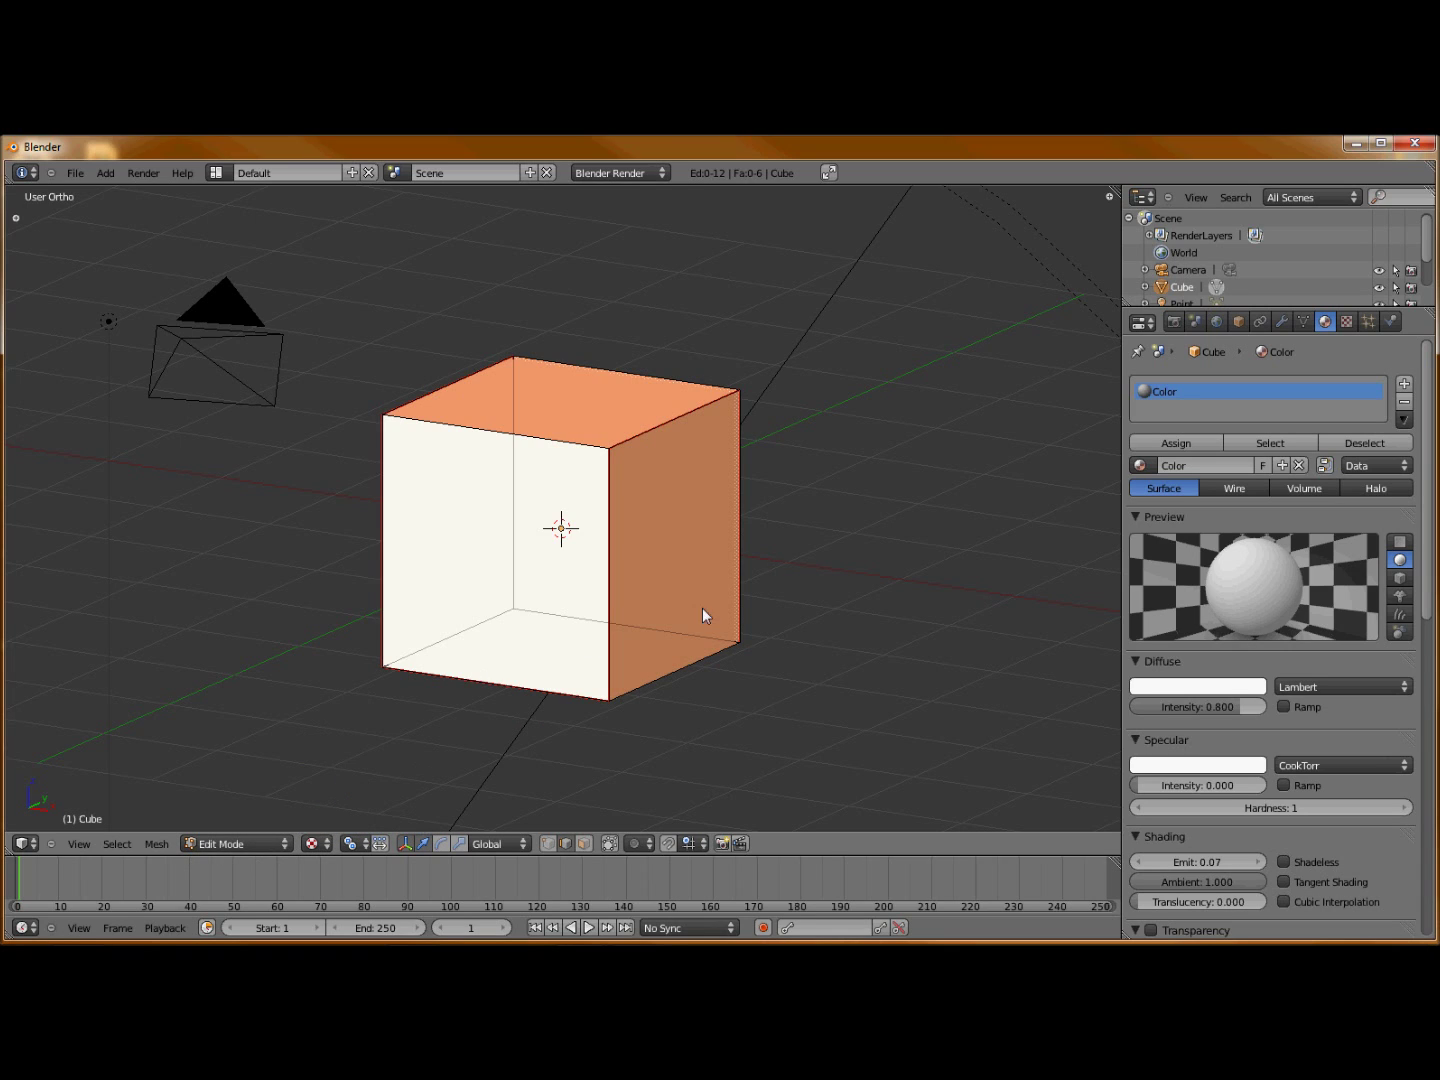
pyautogui.scroll(-2, 775, 551)
pyautogui.press('KP_1')
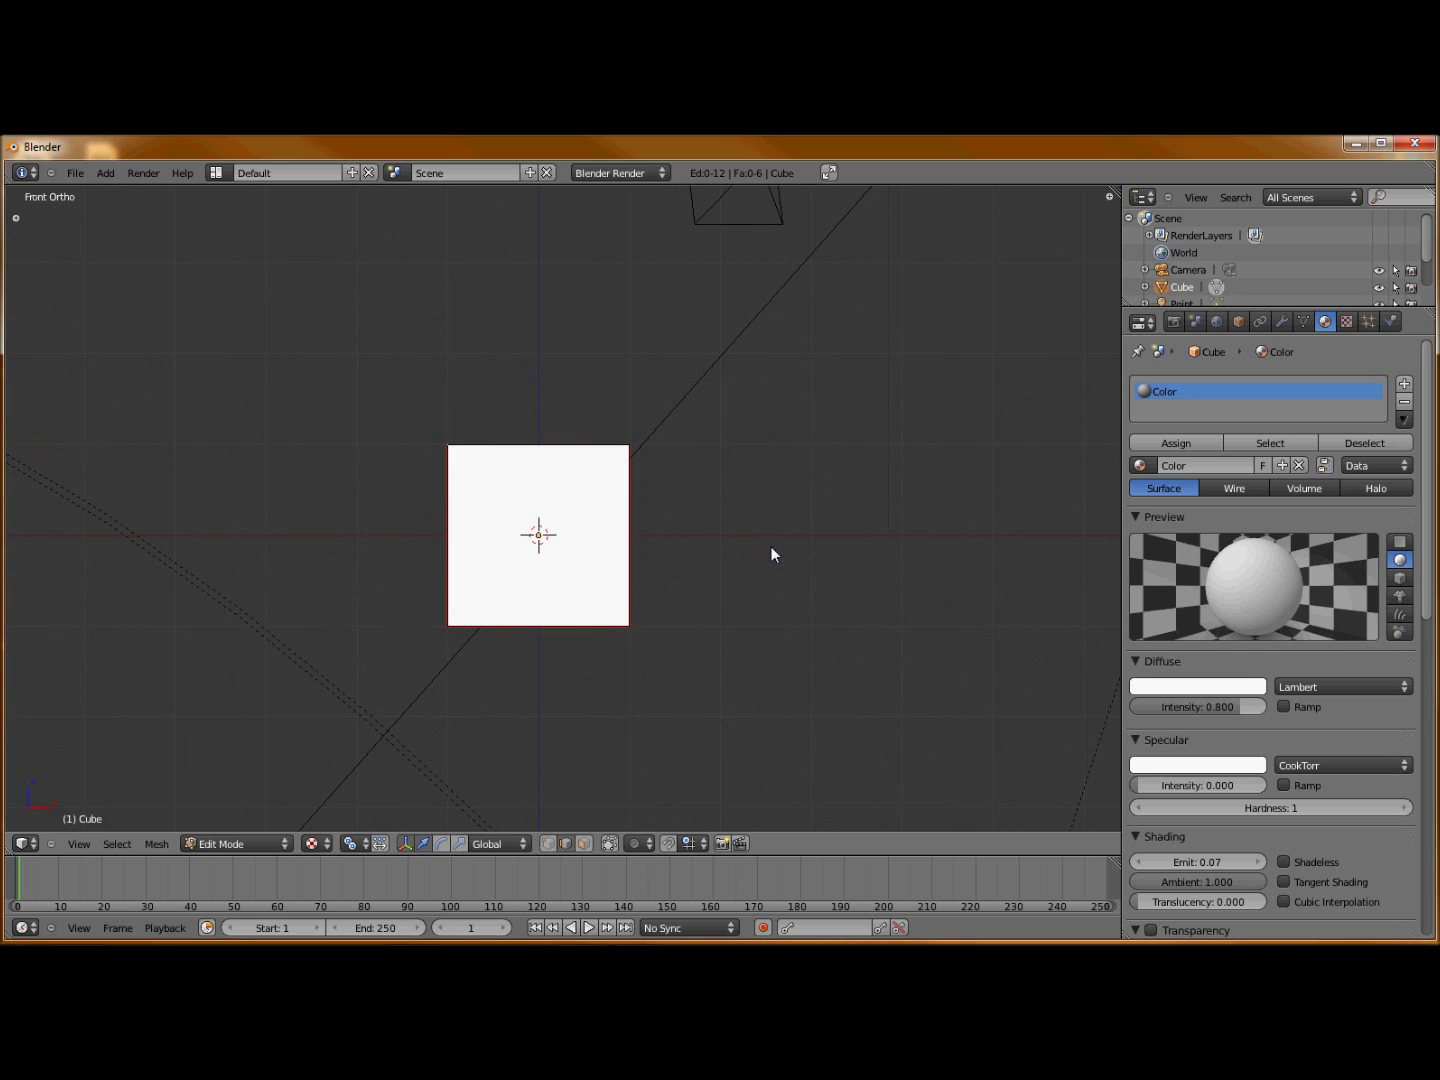
# - Leave the cube in Edit Mode with nothing selected and tilt the view to its top
pyautogui.press('a')
pyautogui.press('Tab')
pyautogui.press('Tab')
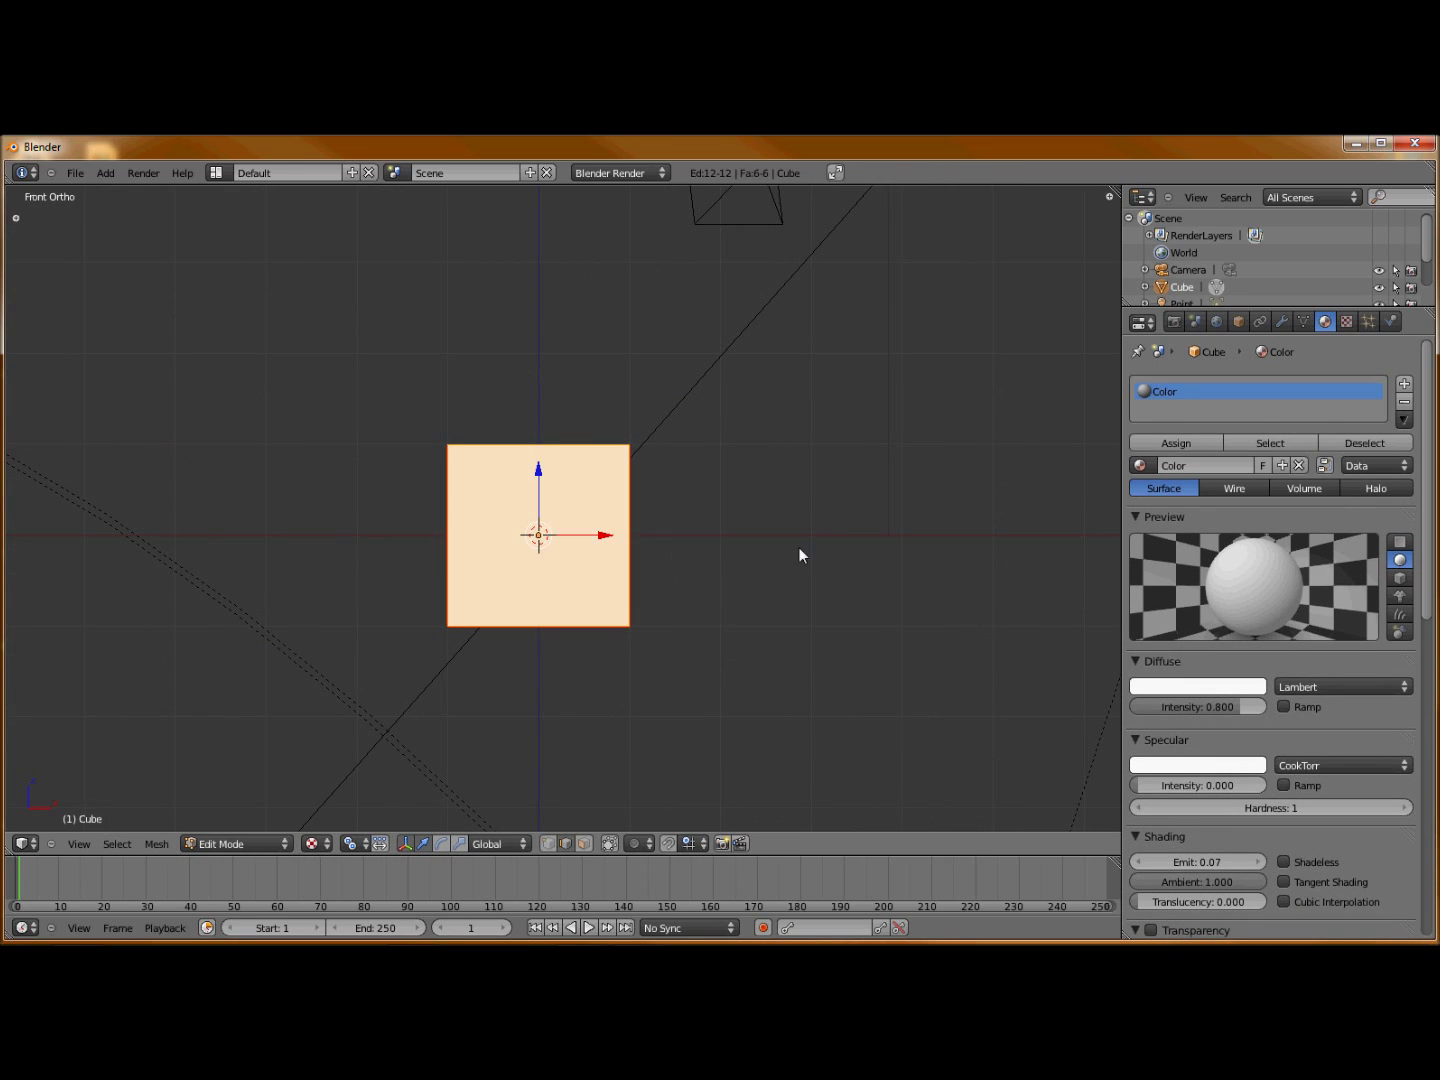
pyautogui.press('a')
pyautogui.press('KP_6')
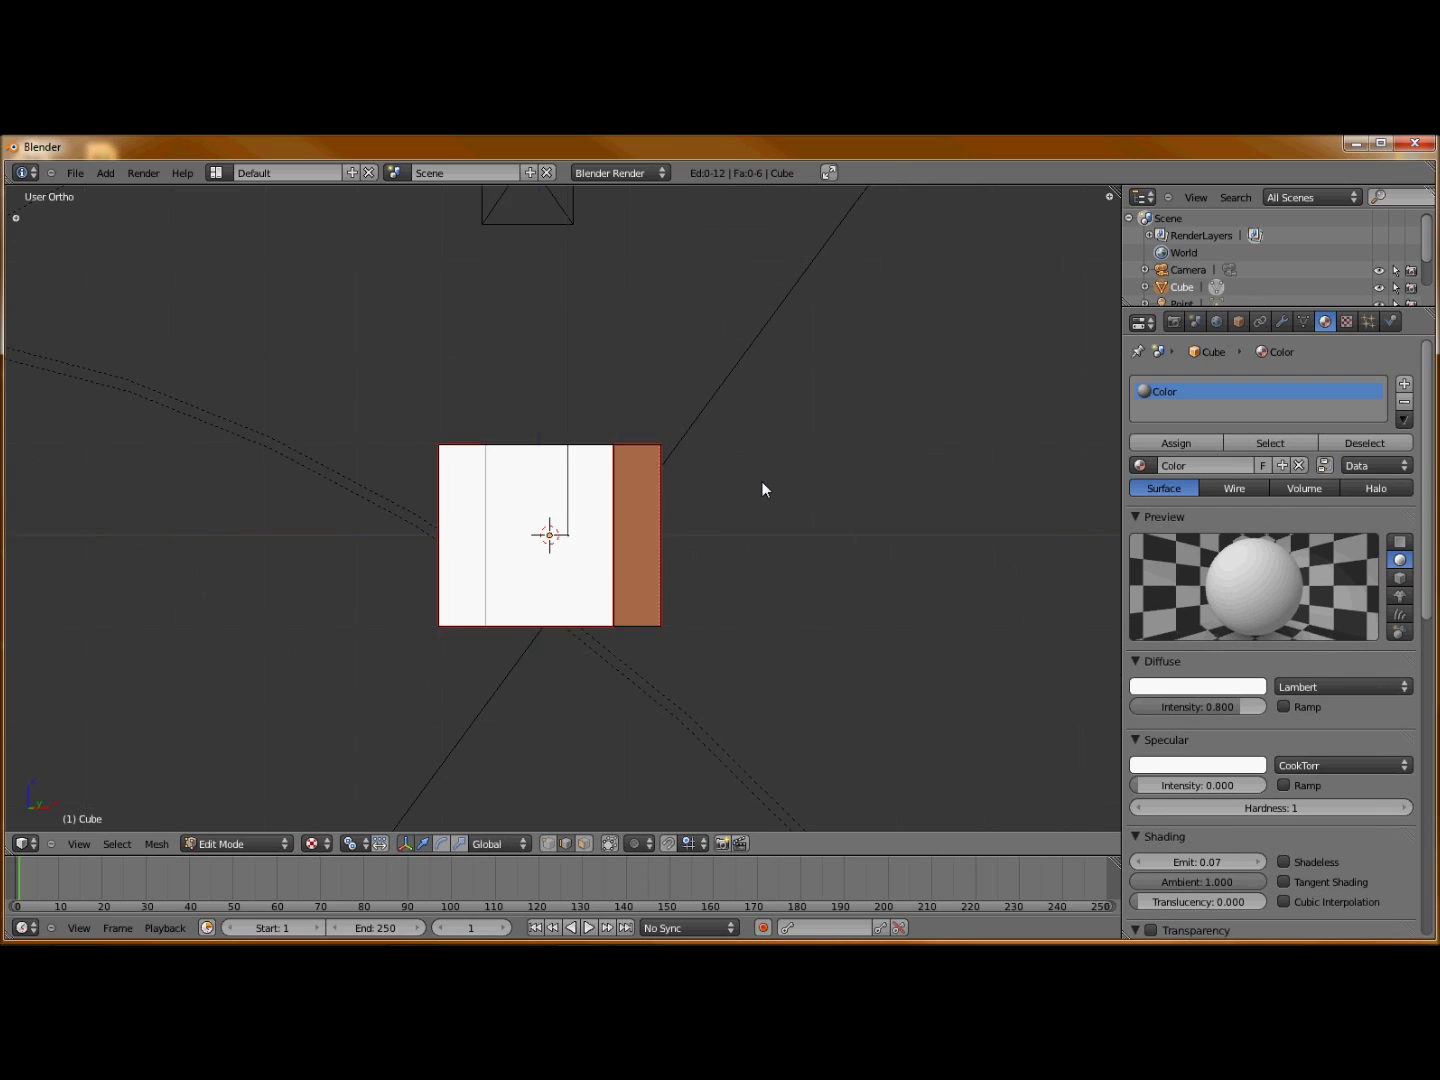
pyautogui.press('KP_8')
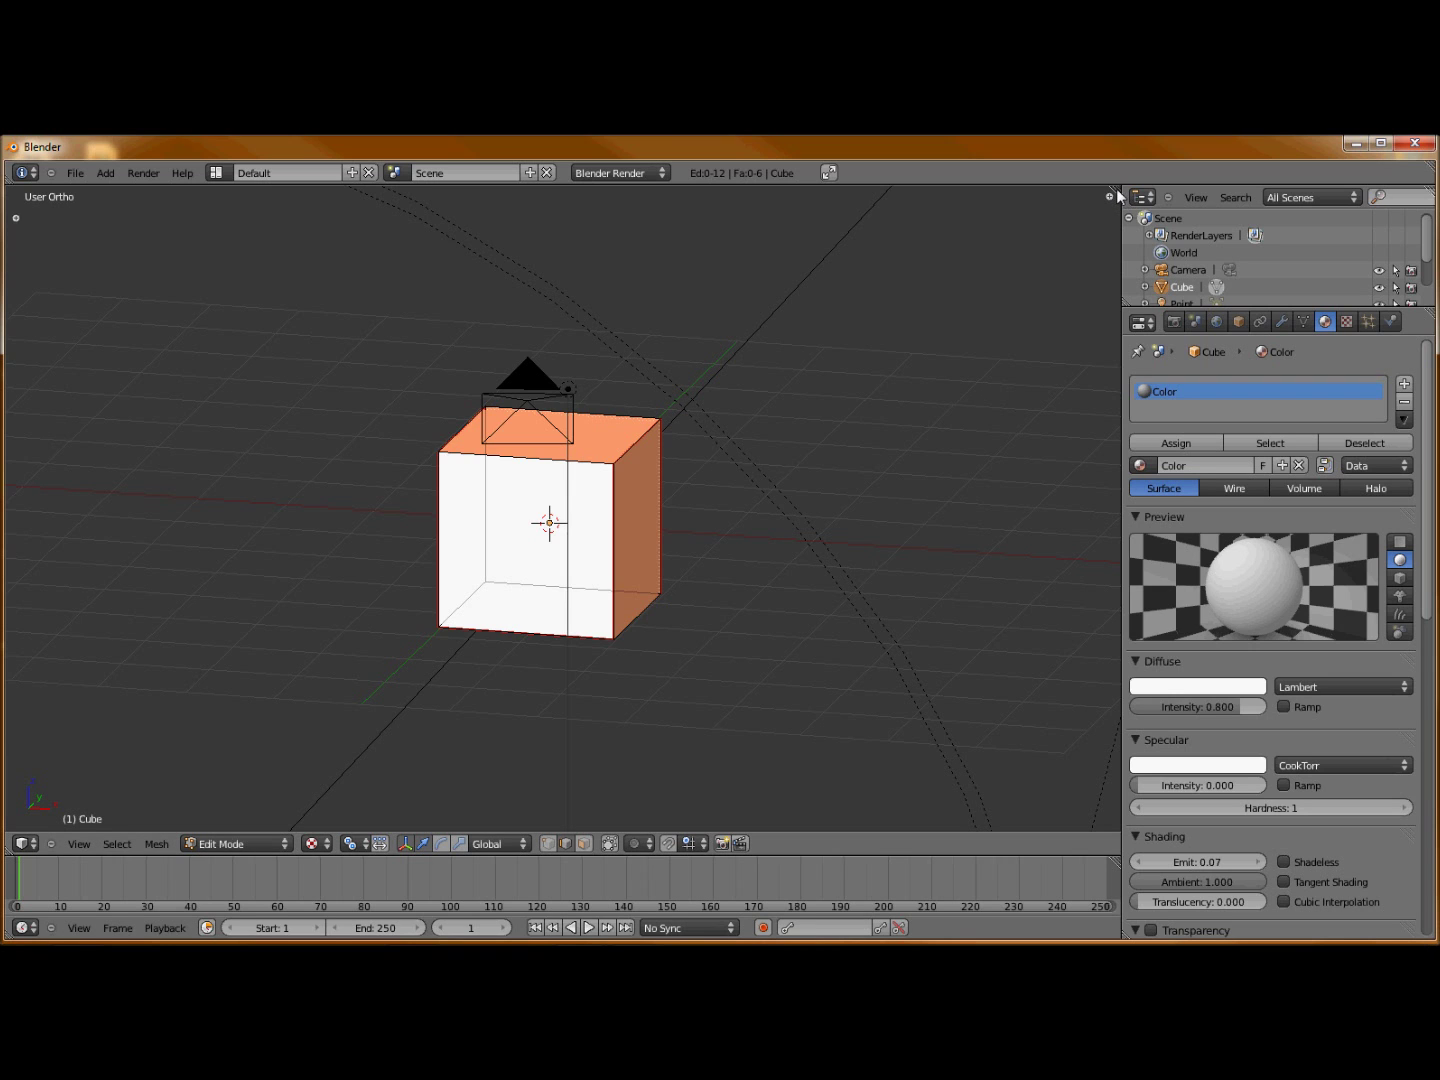
# - Split the 3D viewport into left and right views of the textured cube
pyautogui.moveTo(1111, 197); pyautogui.dragTo(642, 343)
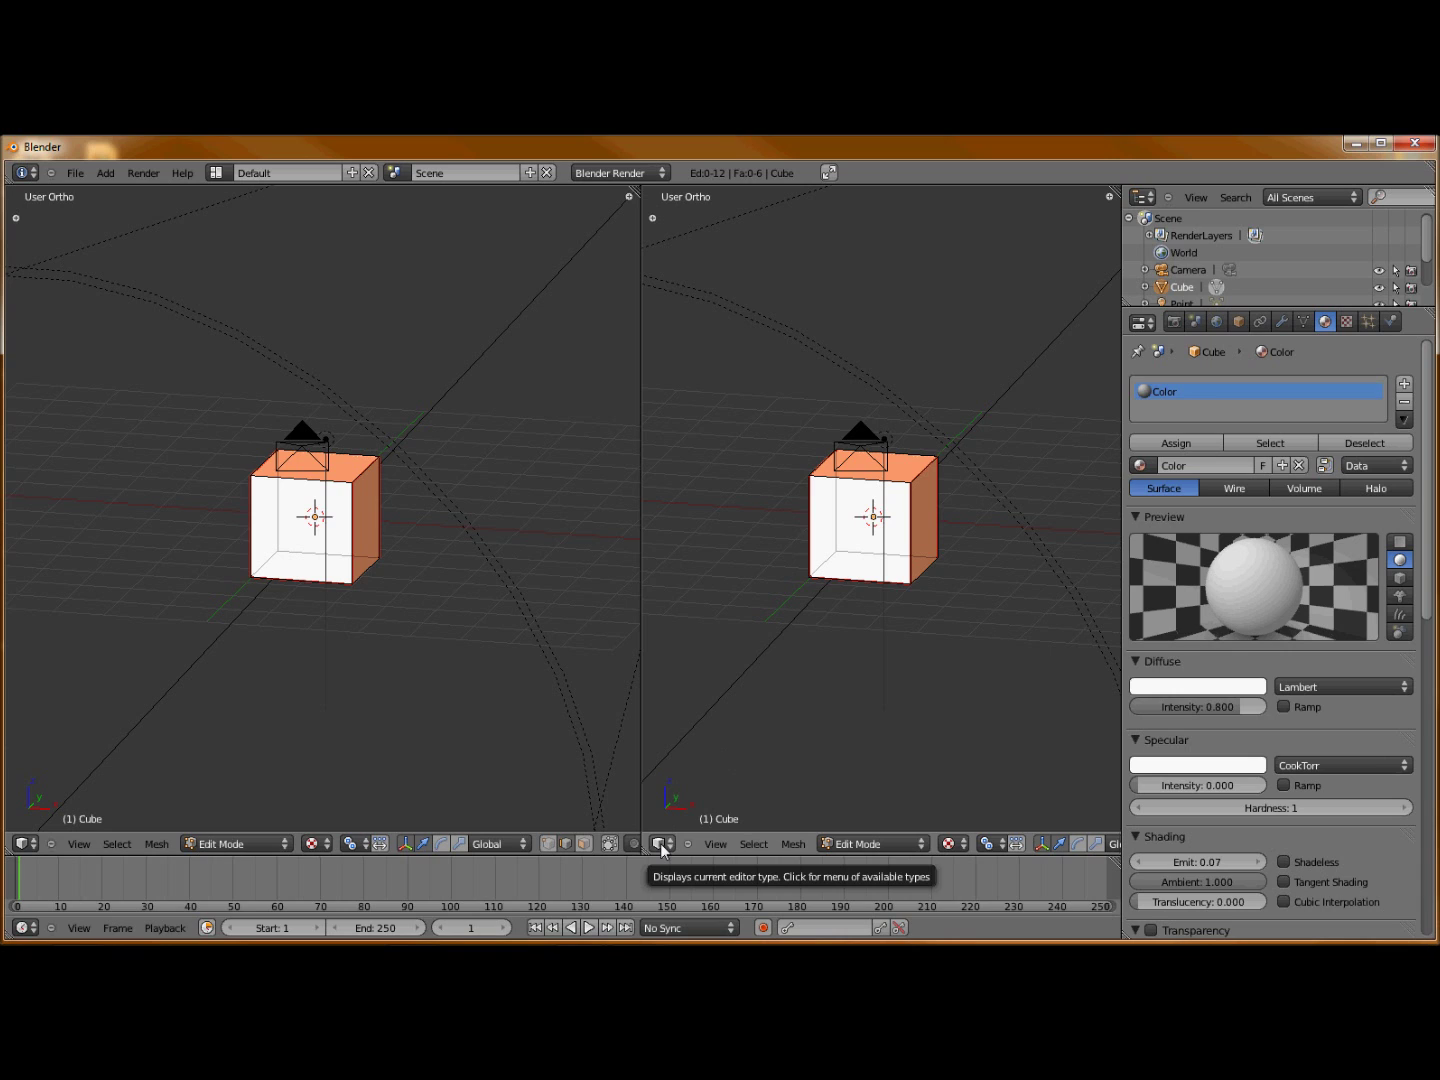
pyautogui.click(661, 842)
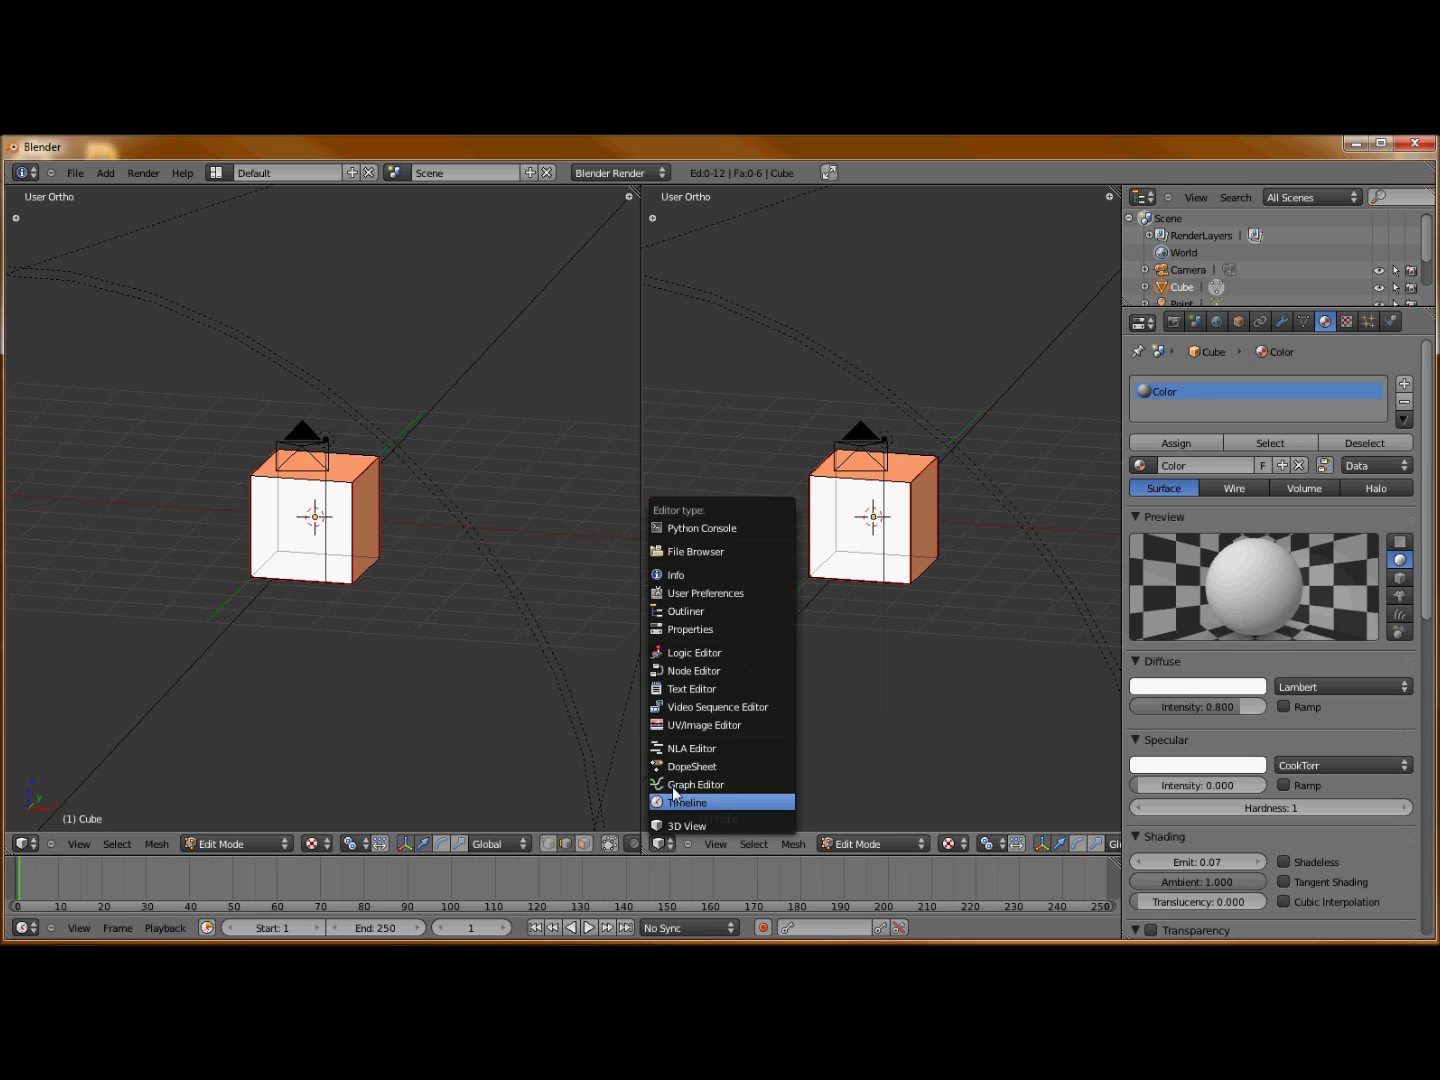
# - Turn the right pane into a UV/Image Editor with its image unlinked
pyautogui.click(680, 725)
pyautogui.click(966, 845)
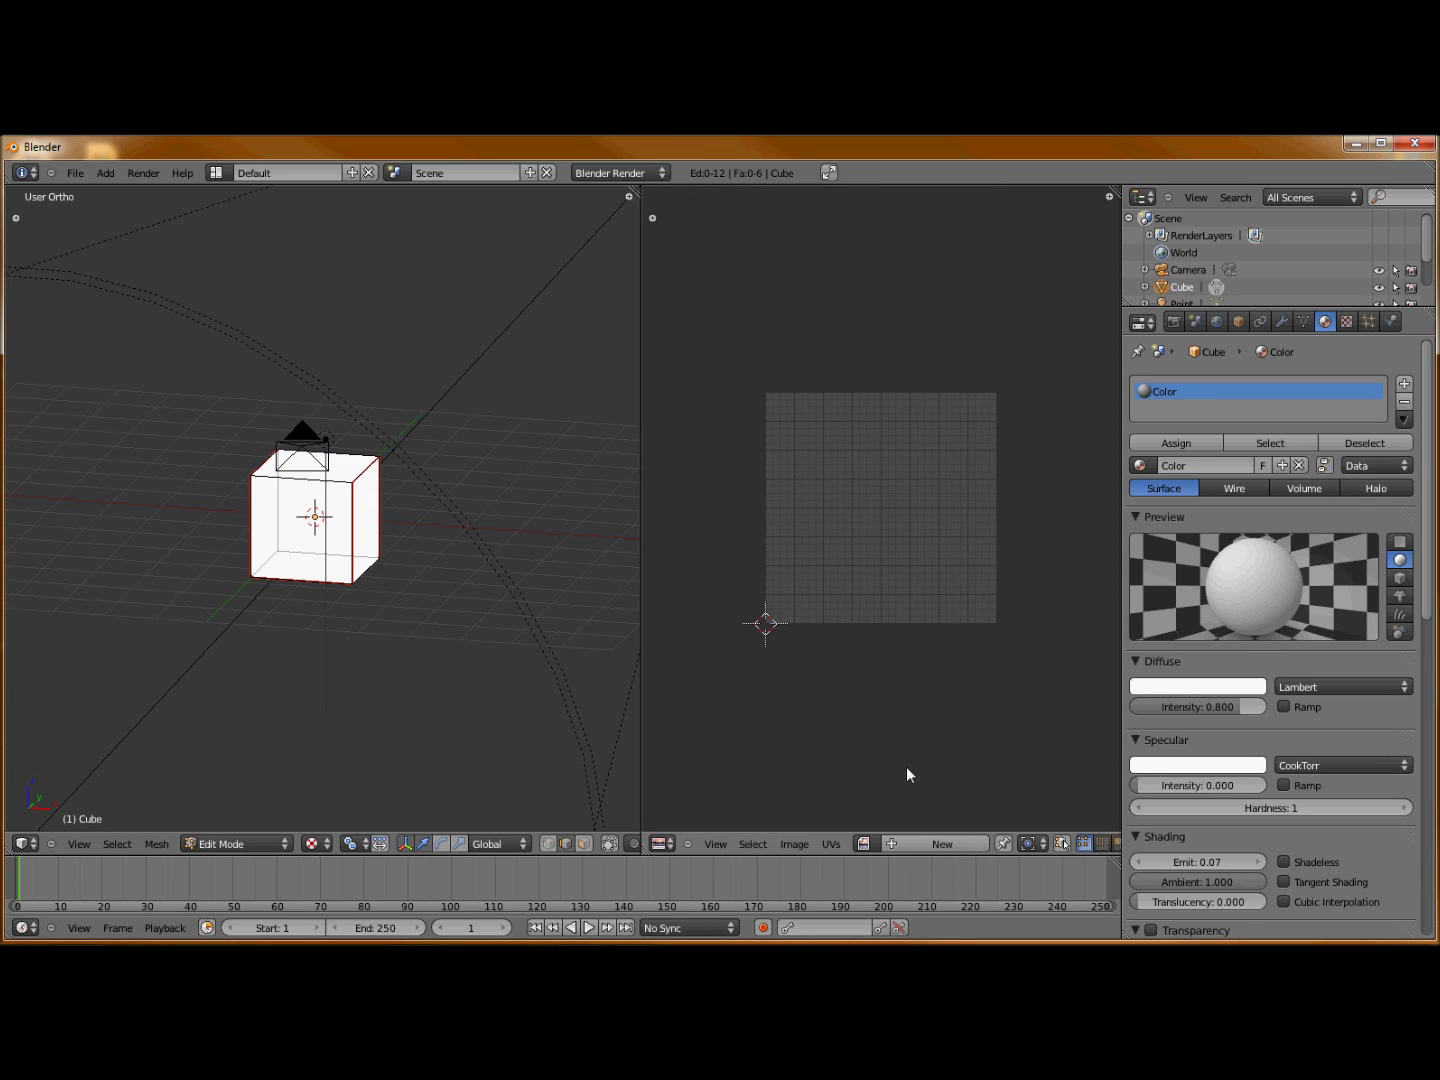
pyautogui.scroll(-1, 868, 738)
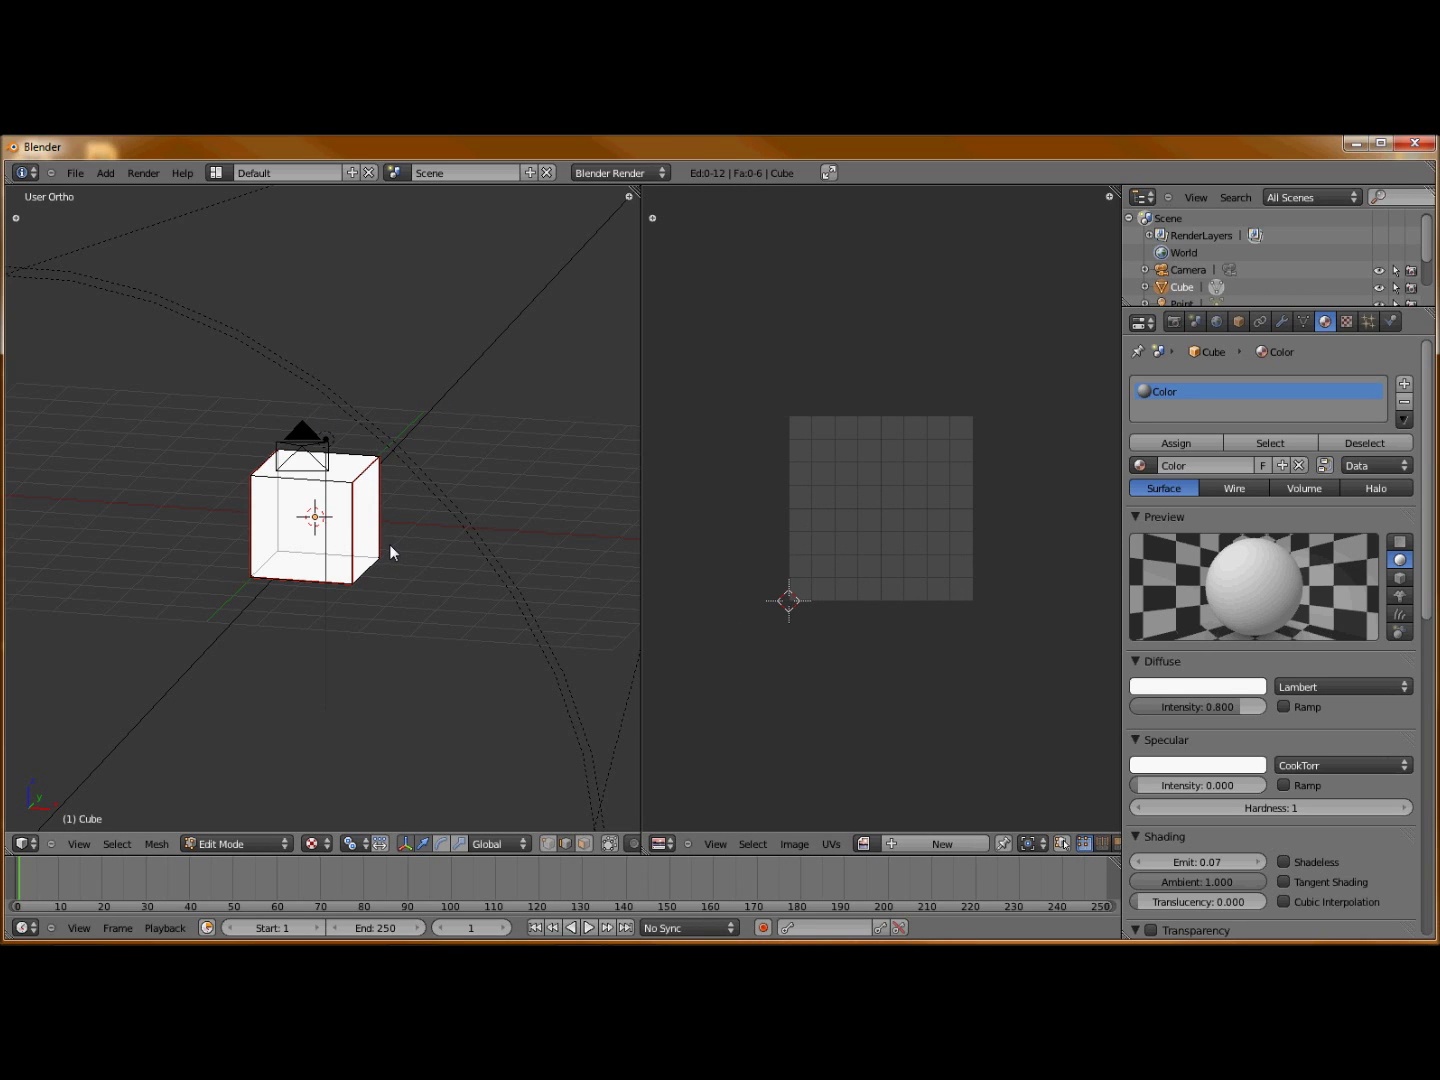
# - Select all the cube's faces and Unwrap them into the UV layout
pyautogui.press('a')
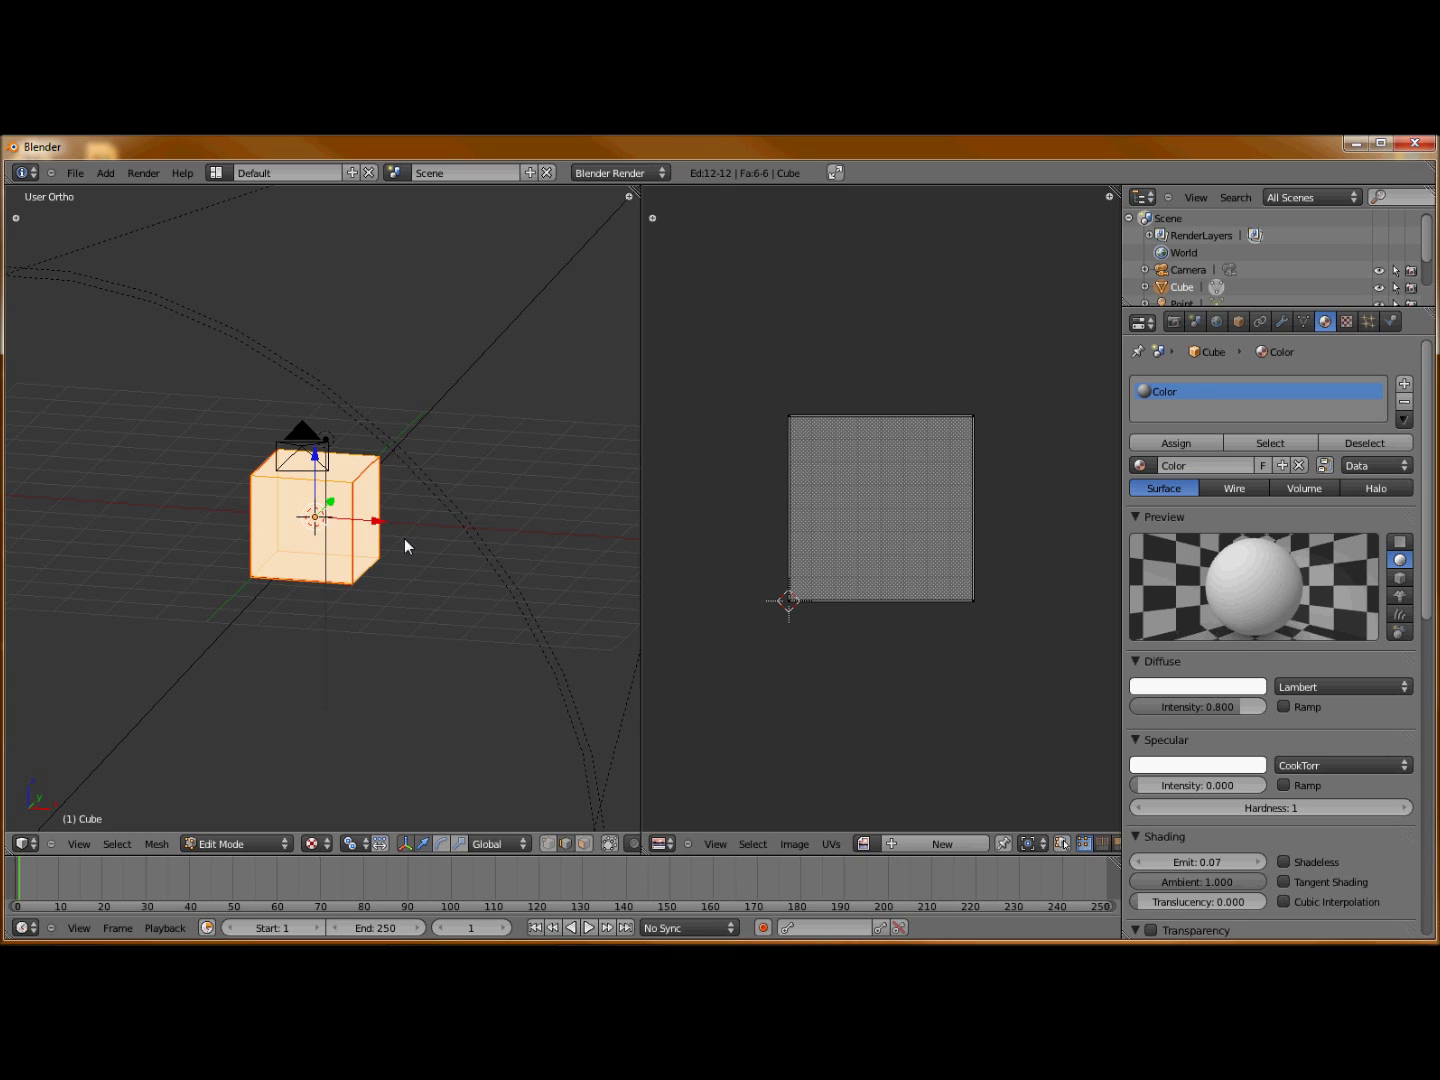
pyautogui.press('u')
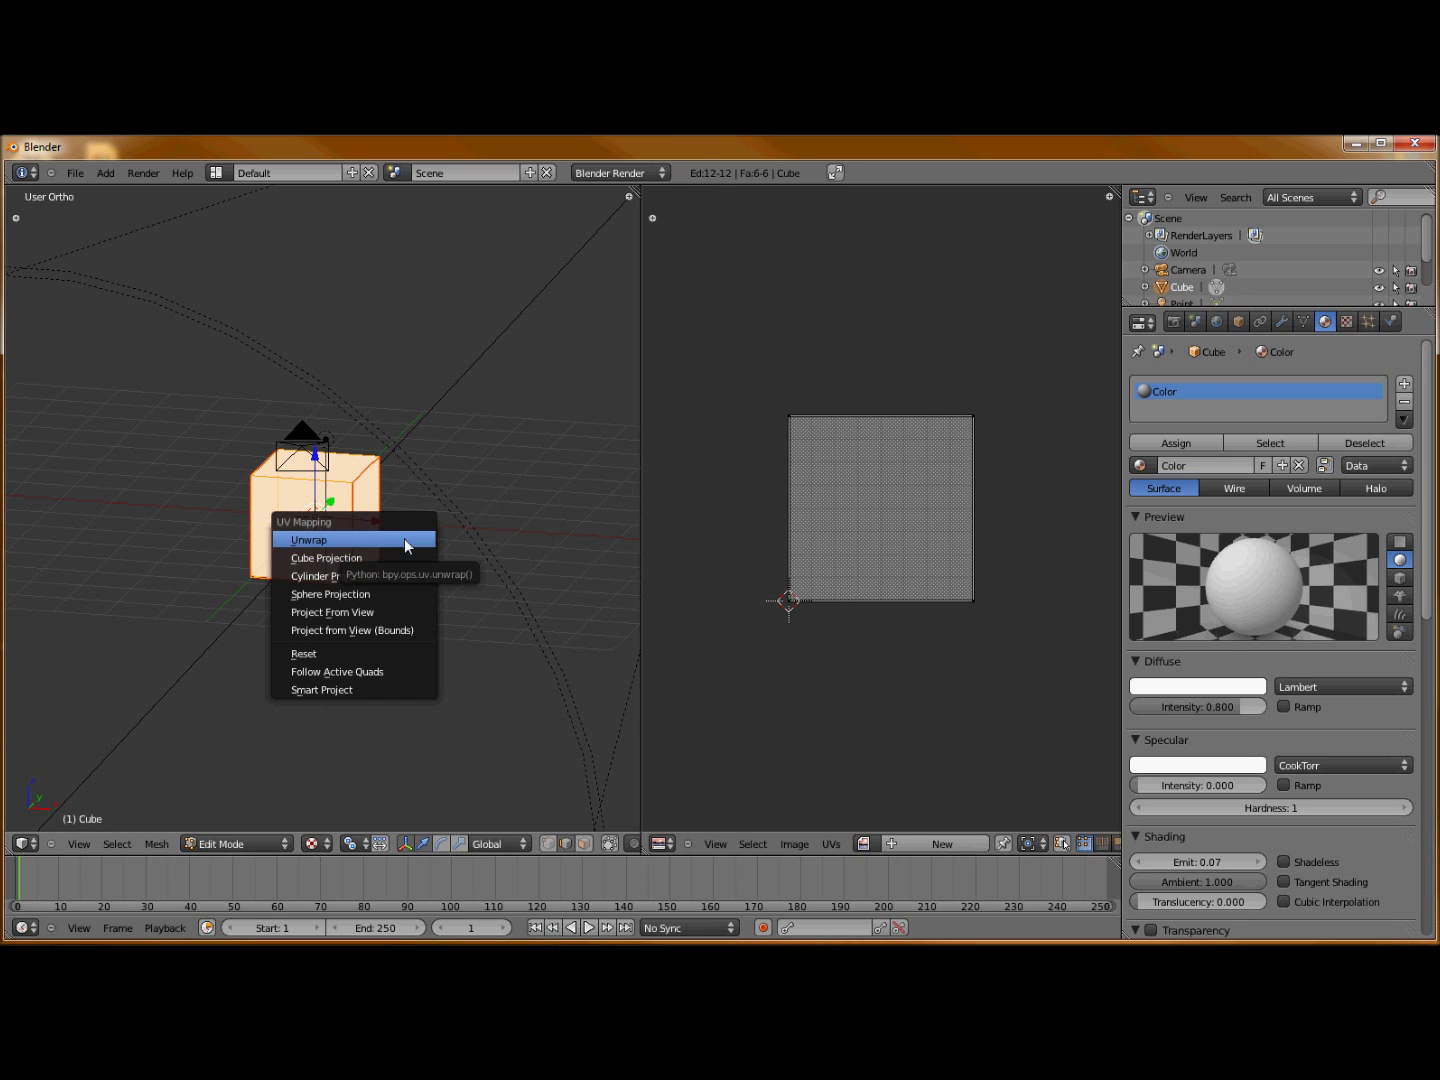
pyautogui.click(404, 537)
pyautogui.scroll(3, 473, 610)
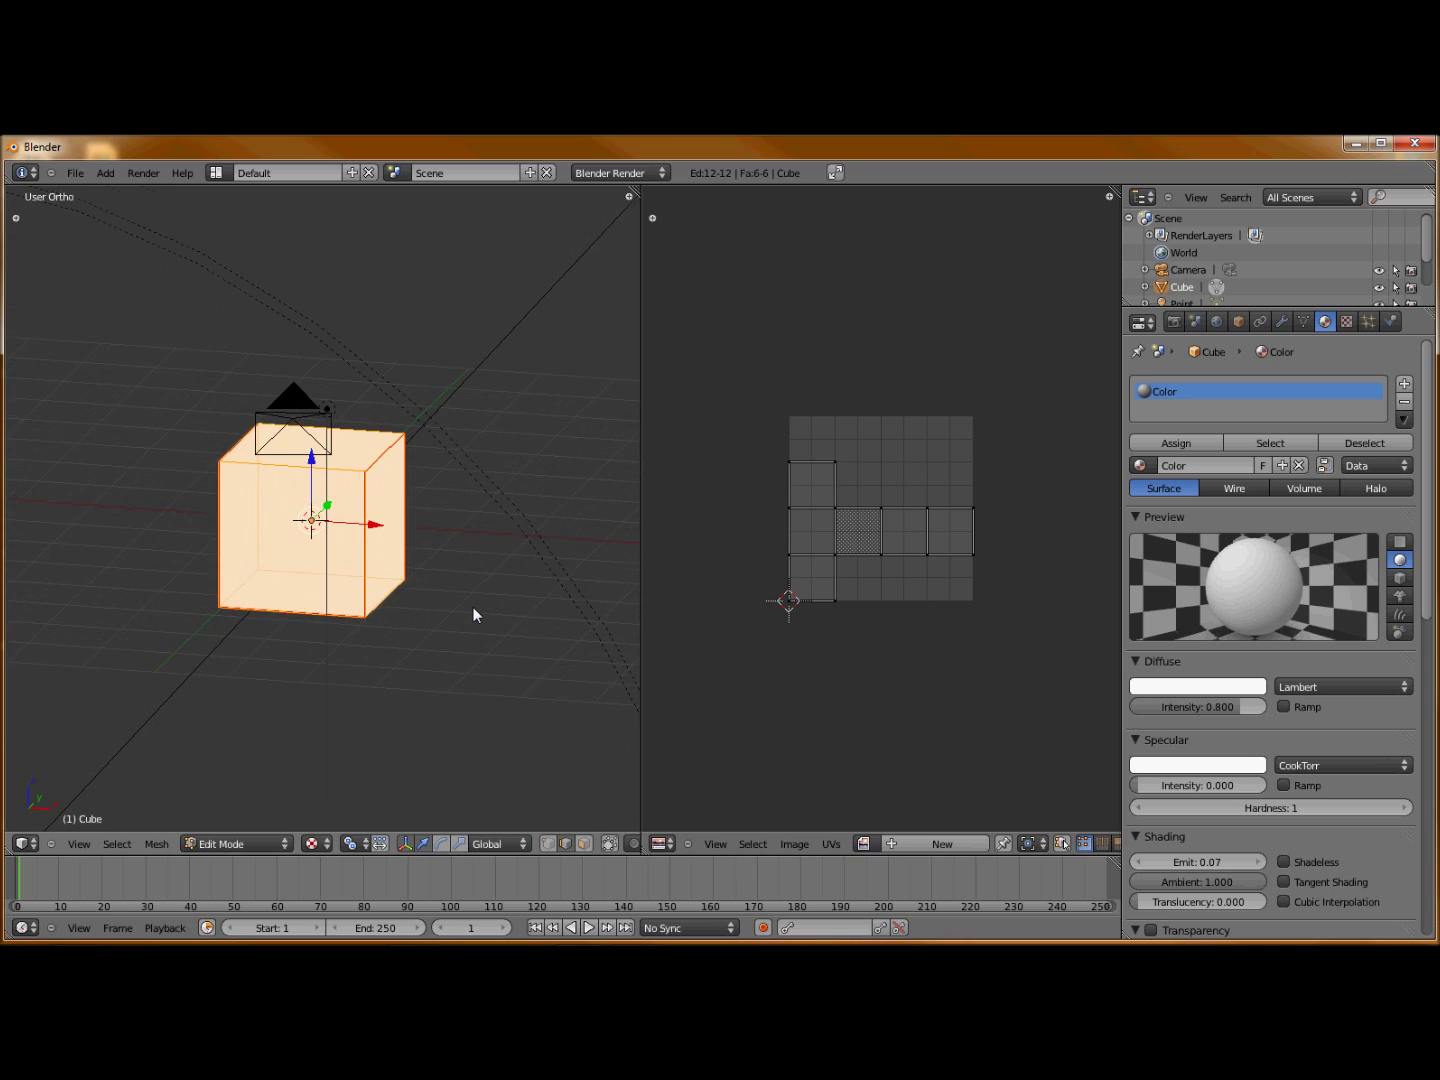
pyautogui.scroll(3, 906, 650)
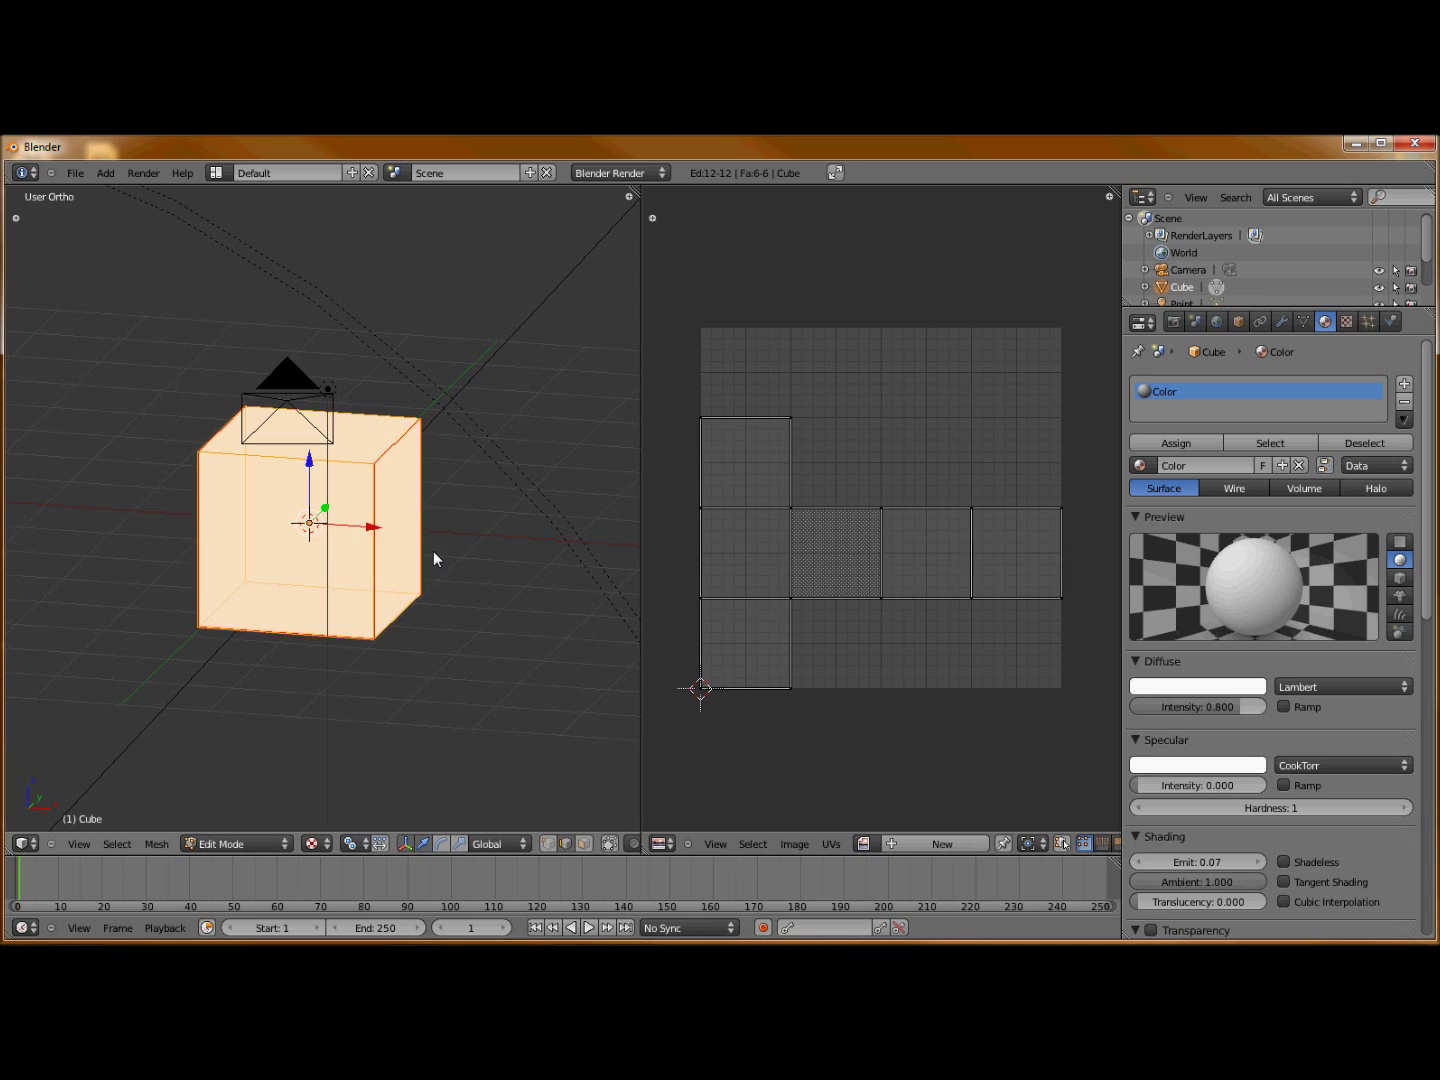
pyautogui.press('u')
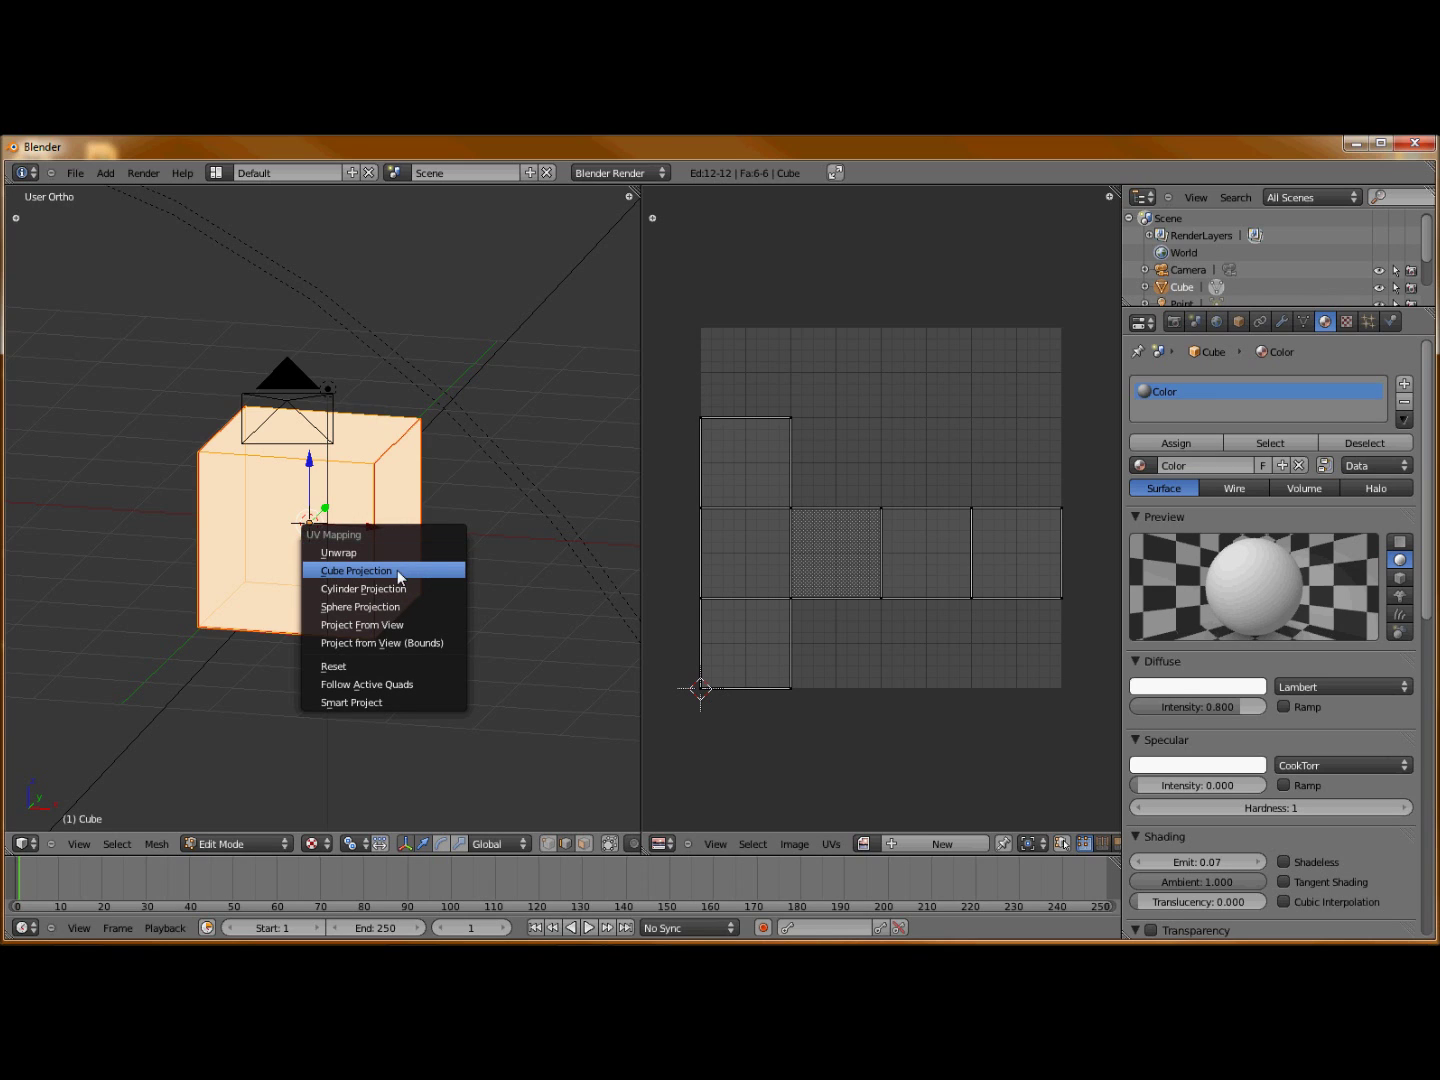
pyautogui.click(397, 571)
pyautogui.scroll(-5, 814, 615)
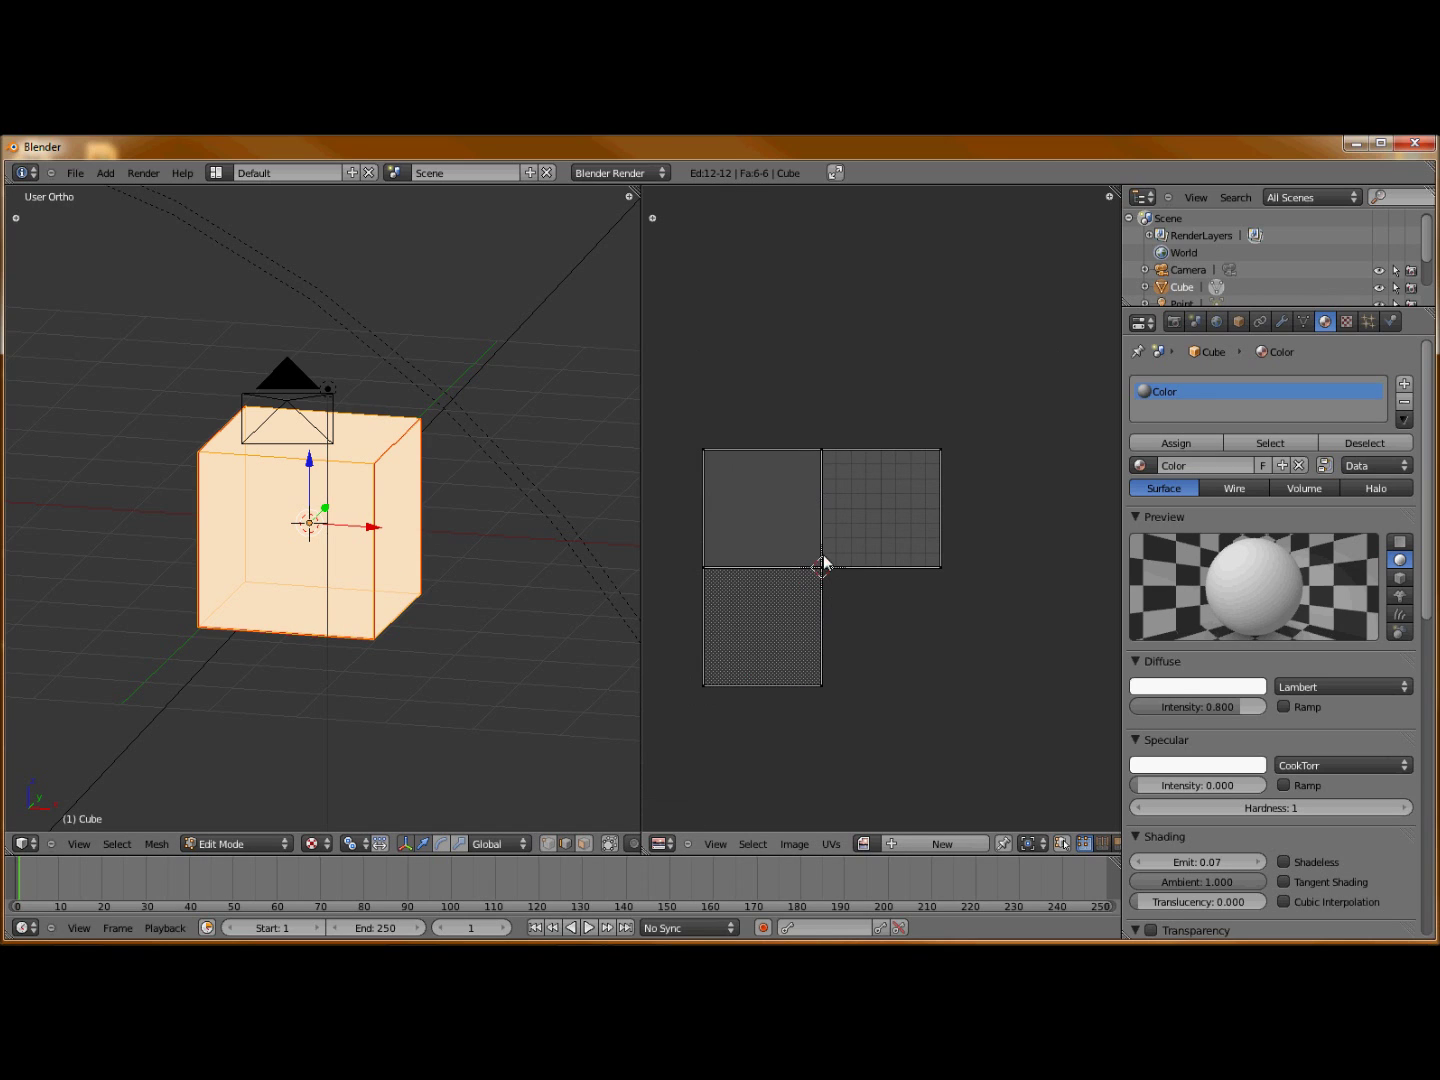
pyautogui.rightClick(941, 451)
pyautogui.press('g')
pyautogui.press('Escape')
pyautogui.rightClick(707, 450)
pyautogui.press('g')
pyautogui.press('Escape')
pyautogui.press('u')
pyautogui.click(411, 556)
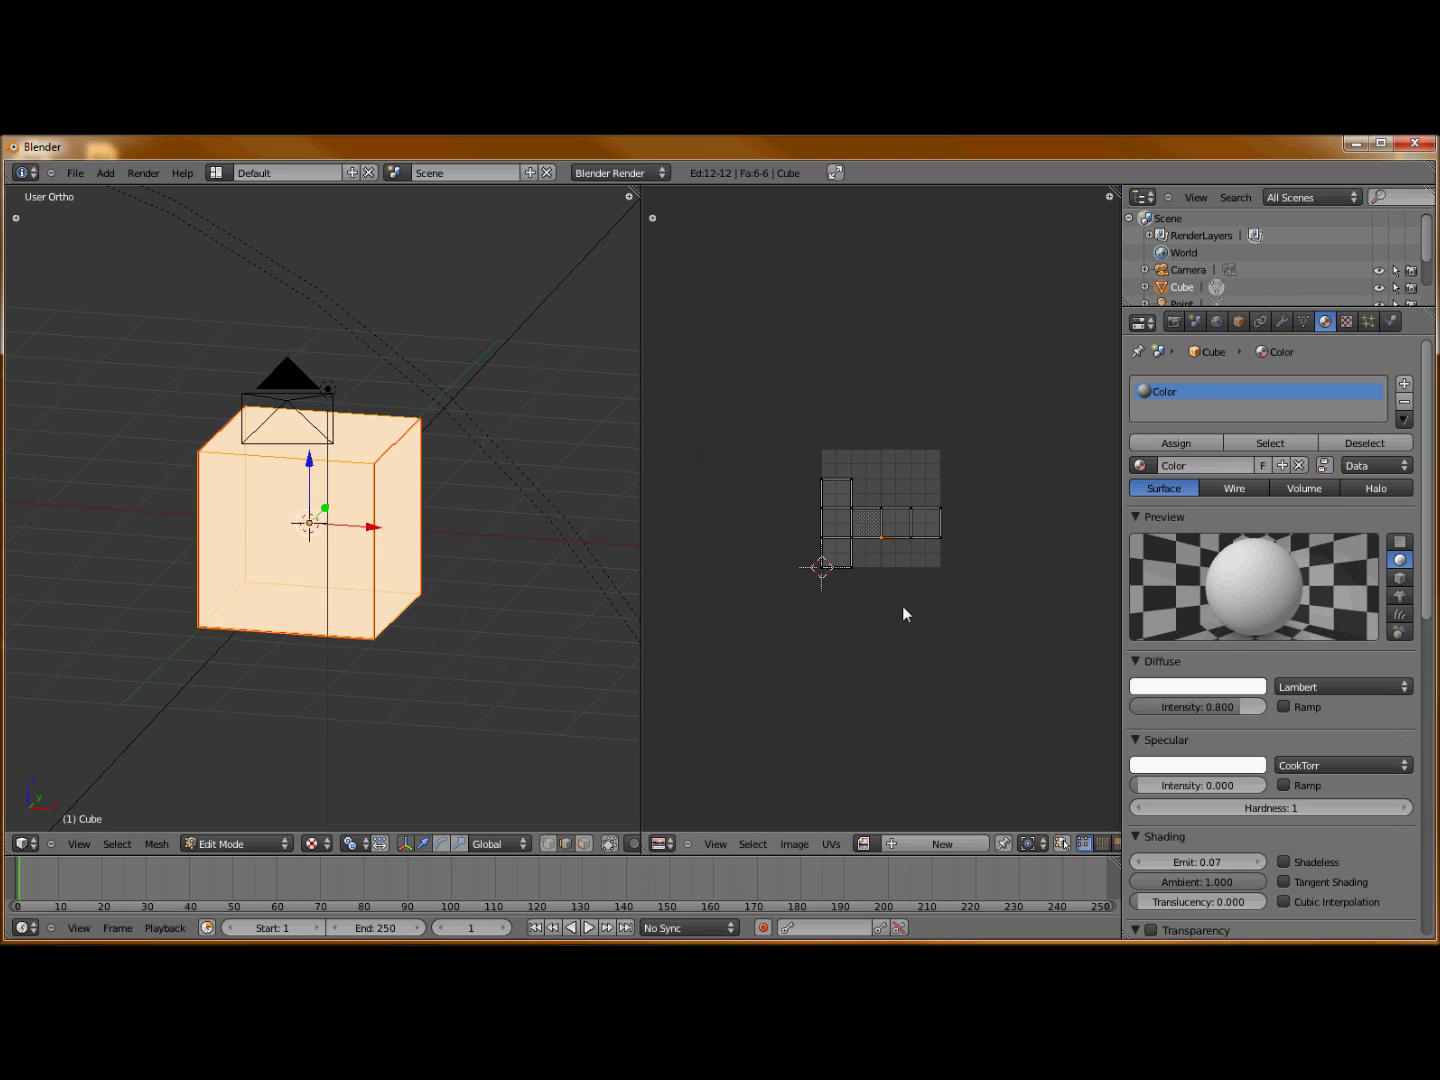
pyautogui.scroll(4, 905, 605)
pyautogui.scroll(1, 903, 606)
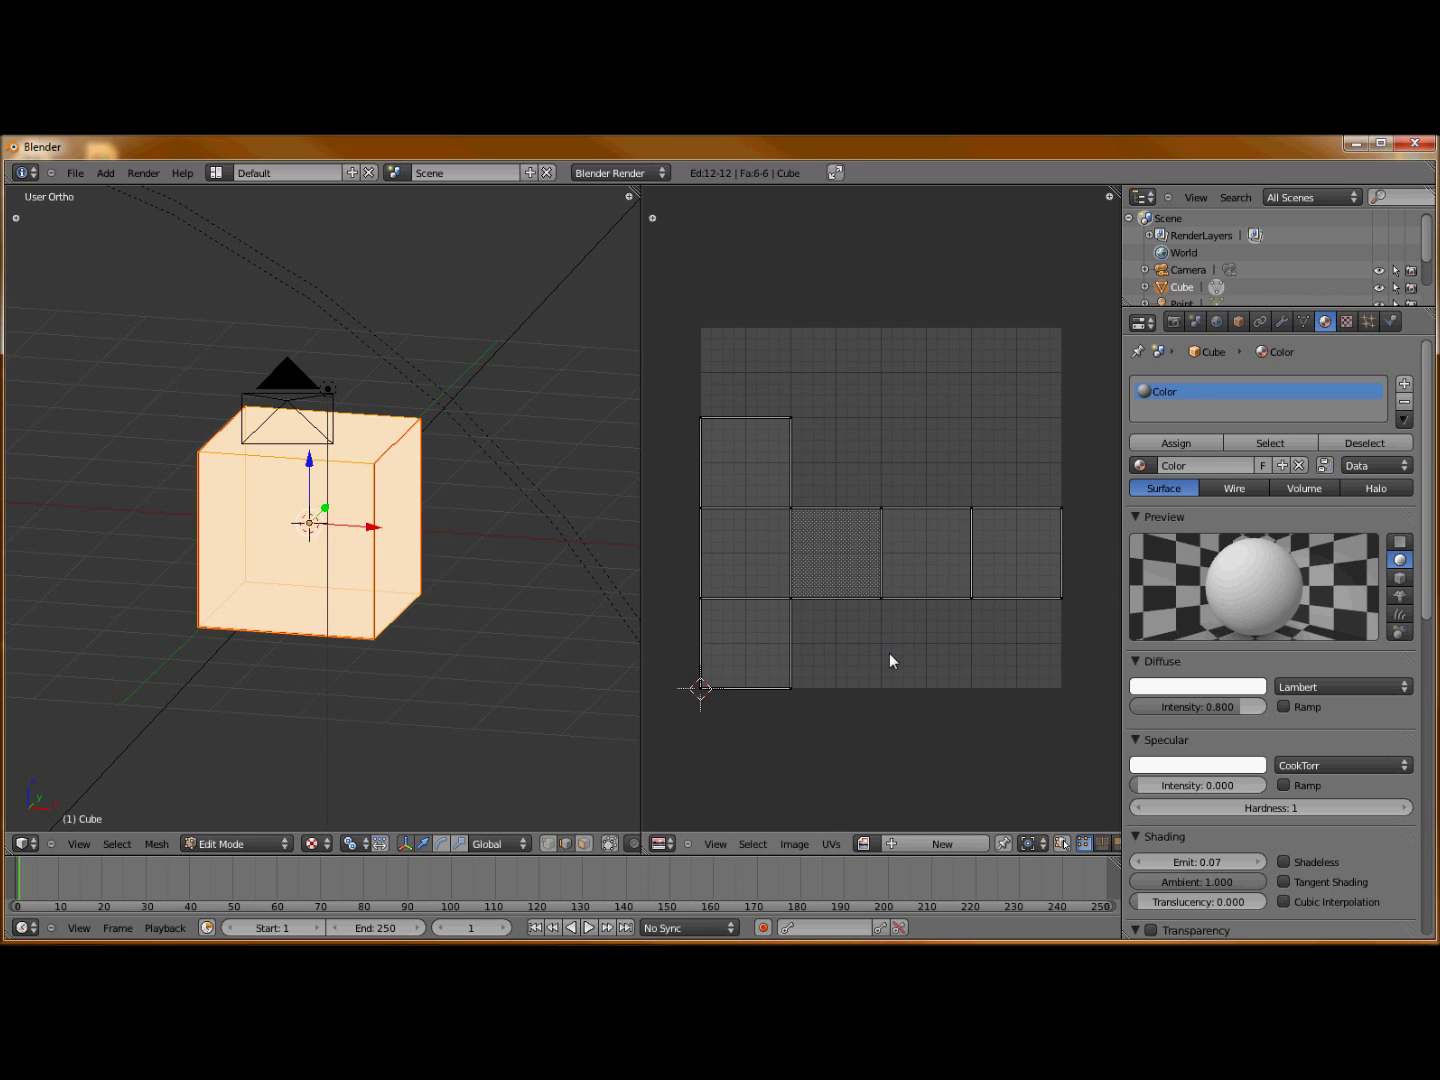
# - Load cube layoutblenderlogo.png from the My Tutorials folder into the image editor
pyautogui.click(797, 843)
pyautogui.click(801, 807)
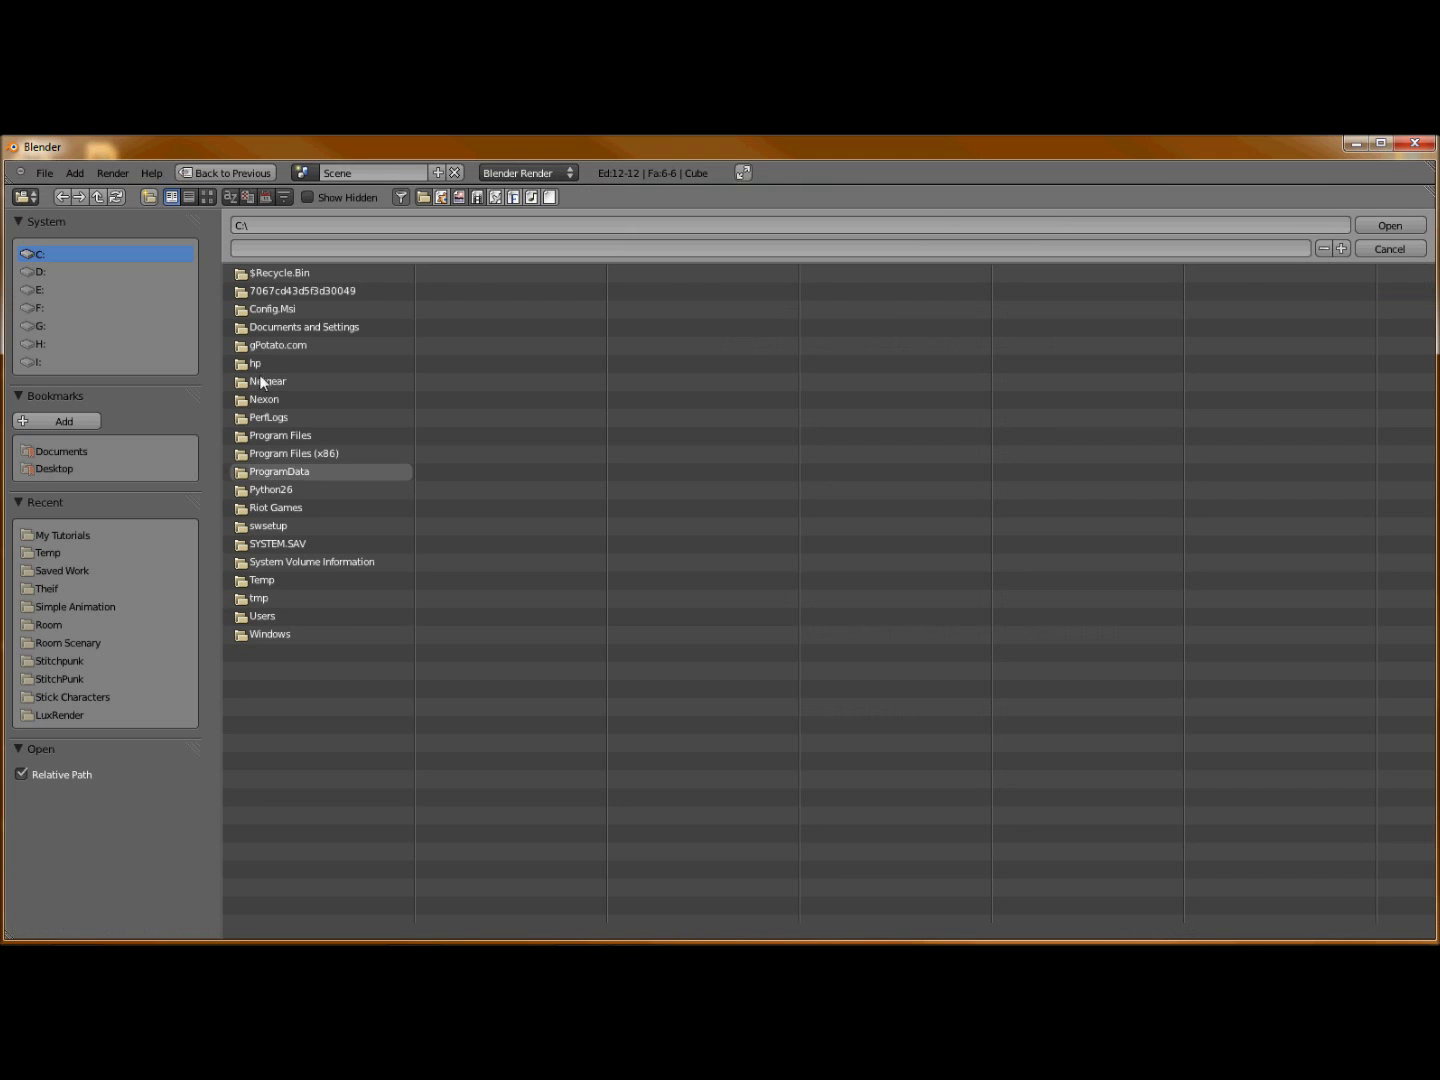
pyautogui.click(70, 451)
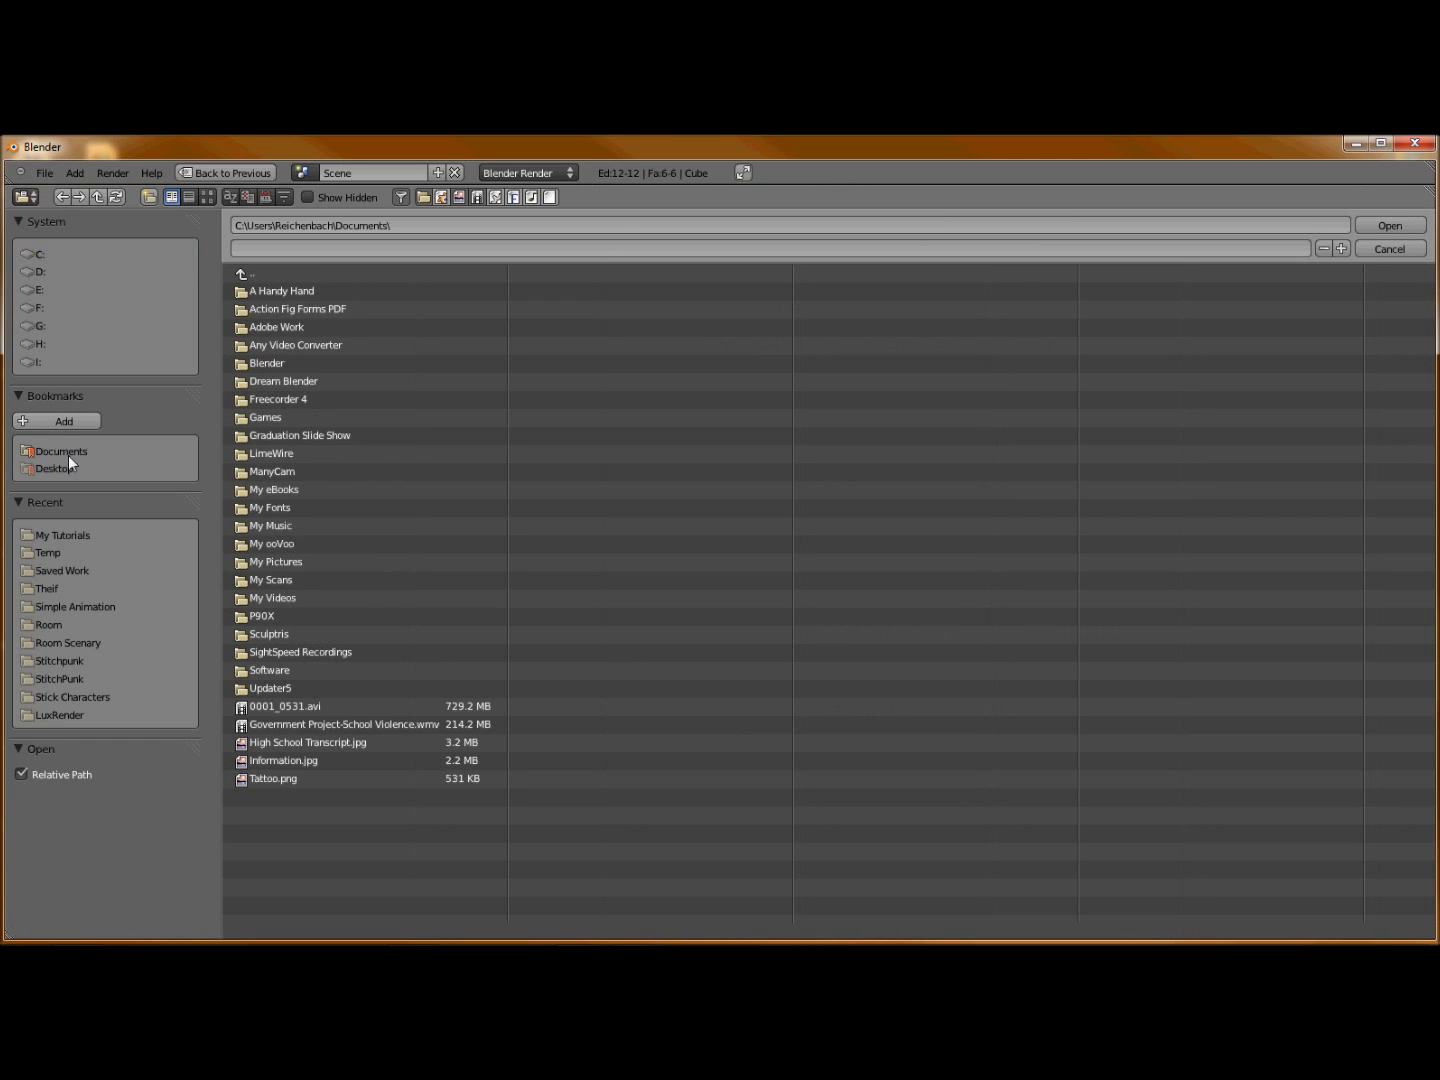
pyautogui.click(283, 364)
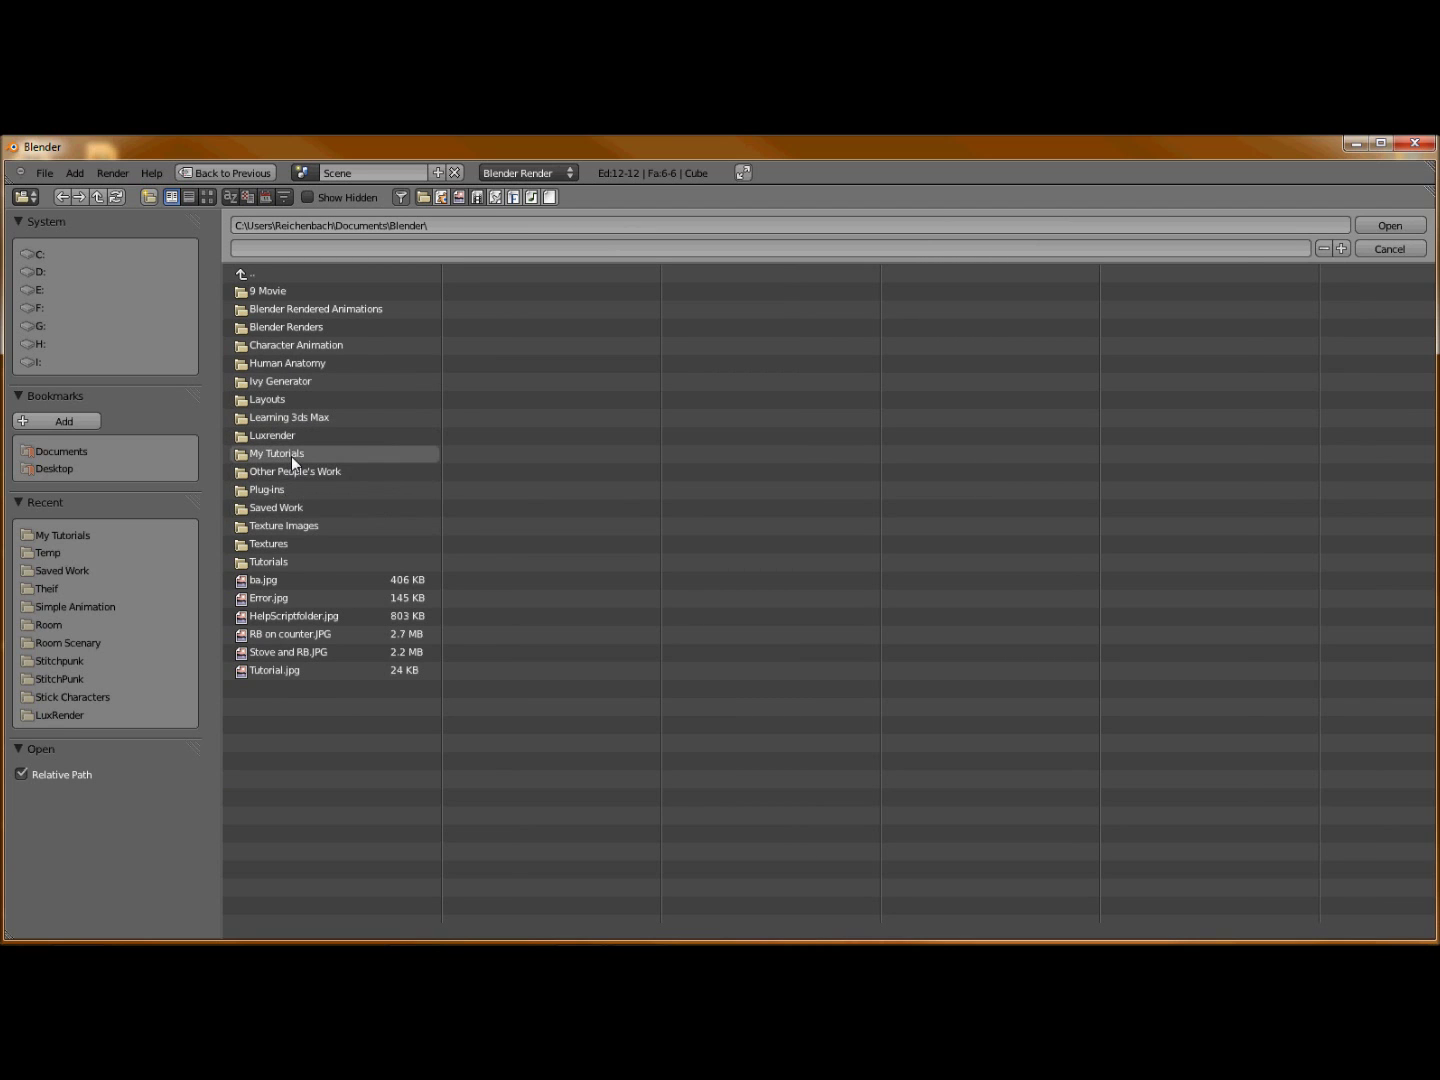
pyautogui.click(291, 454)
pyautogui.click(310, 327)
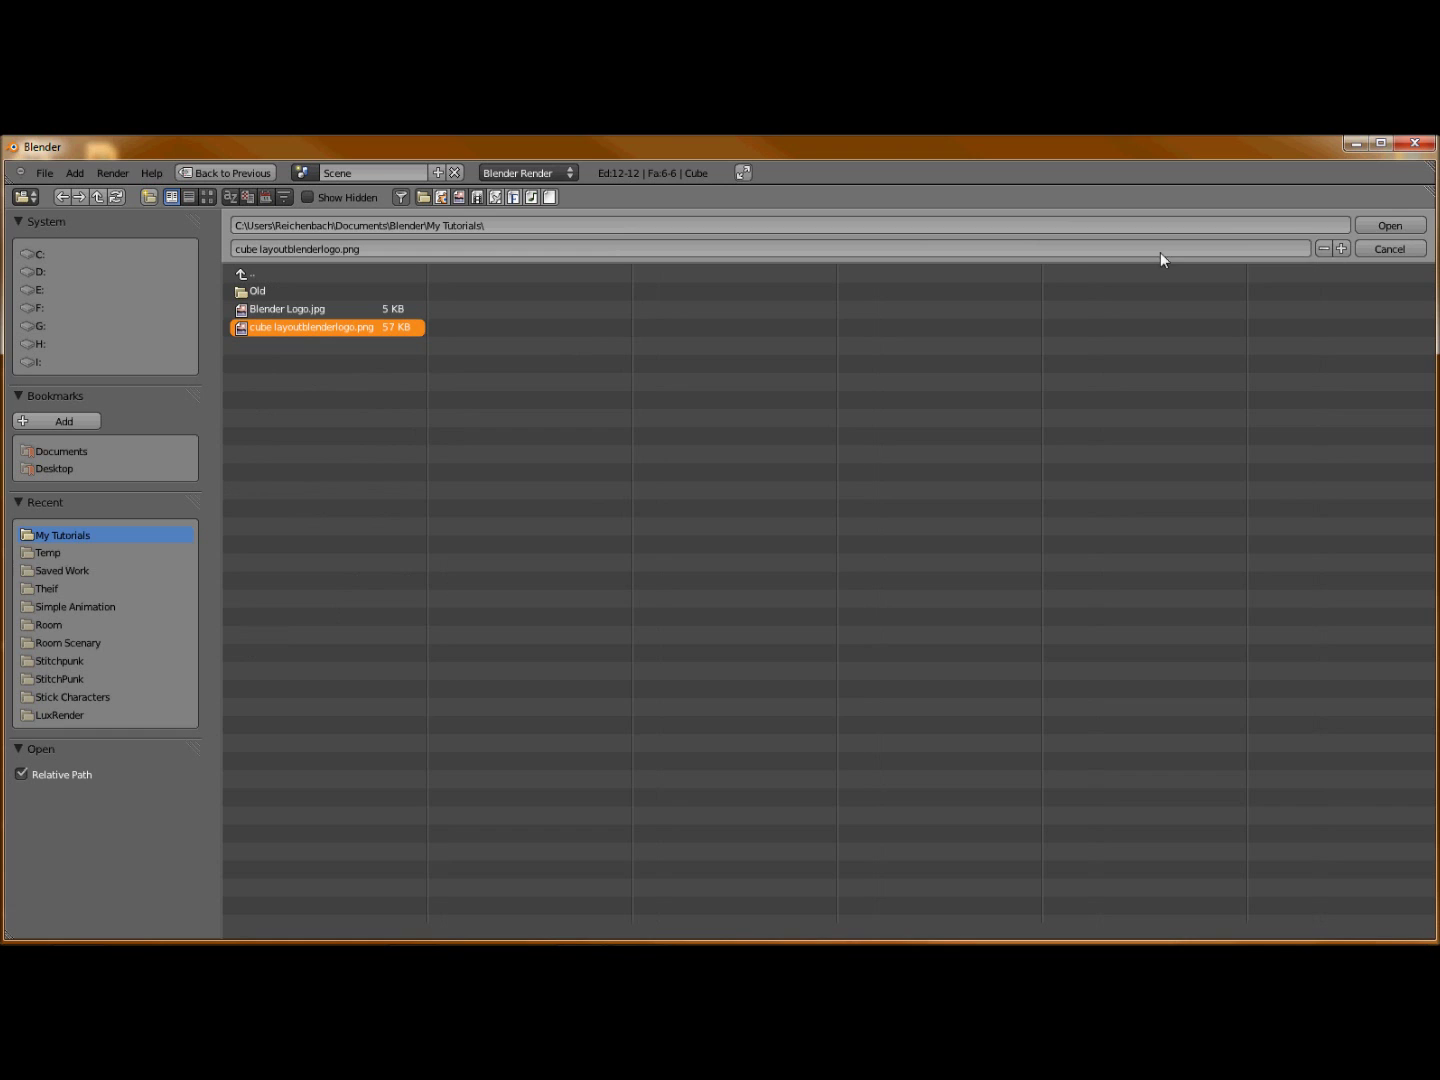
pyautogui.click(1366, 221)
pyautogui.scroll(-2, 555, 545)
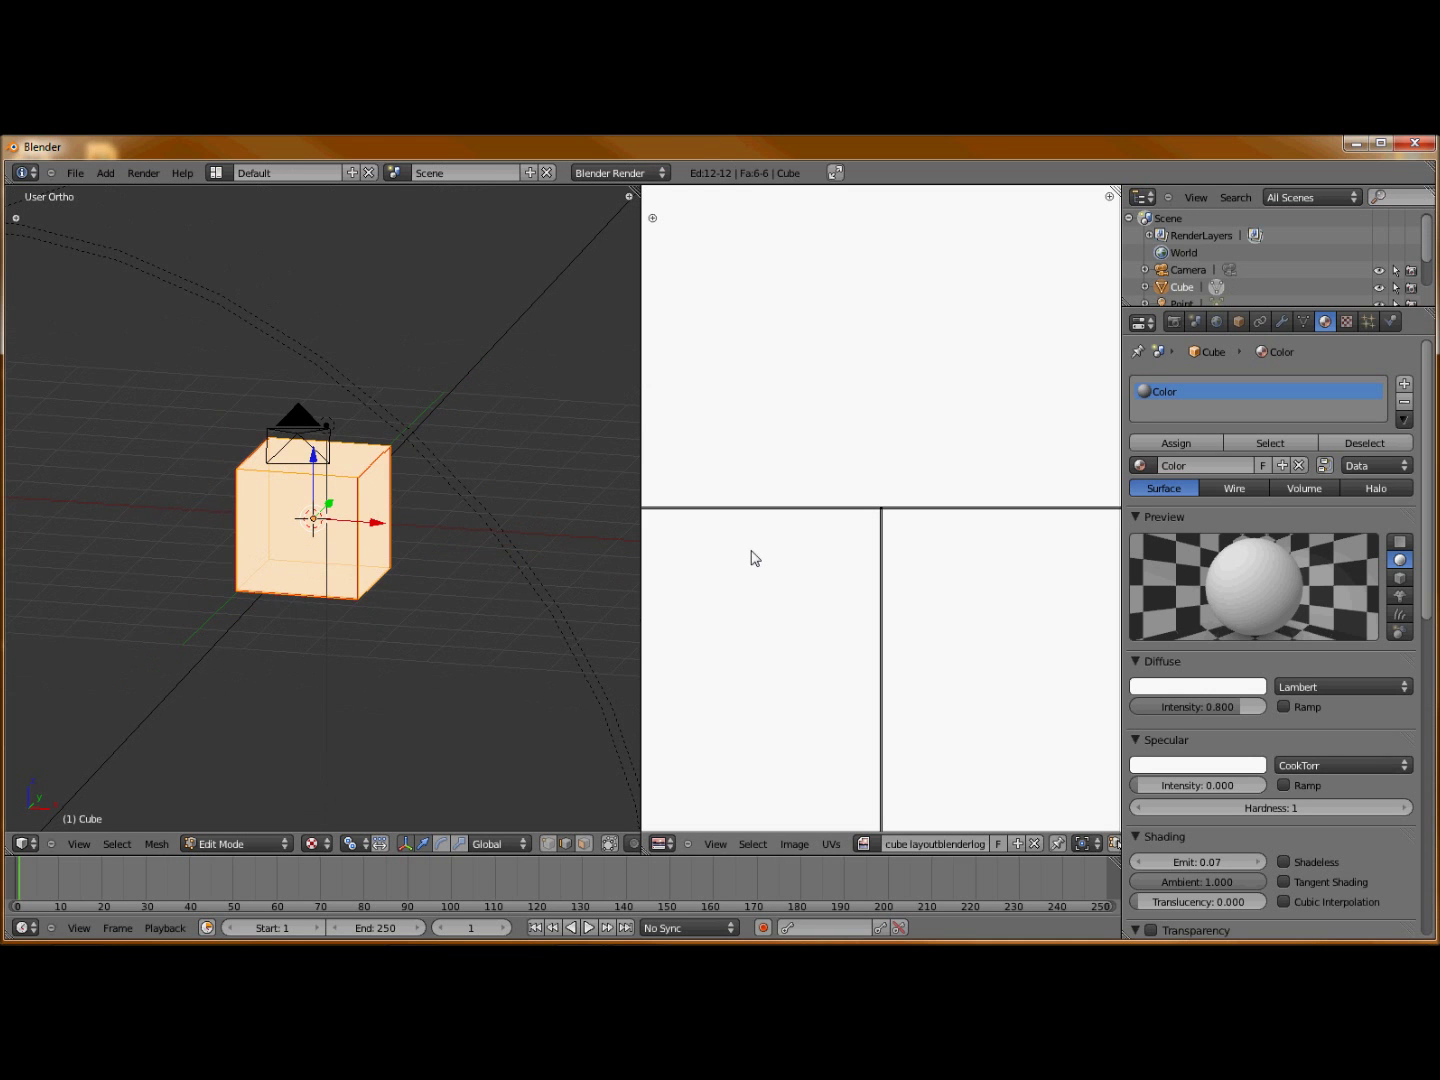
# - Select all UVs, cancel a trial rotation, and deselect all of the cube's faces
pyautogui.scroll(-6, 745, 560)
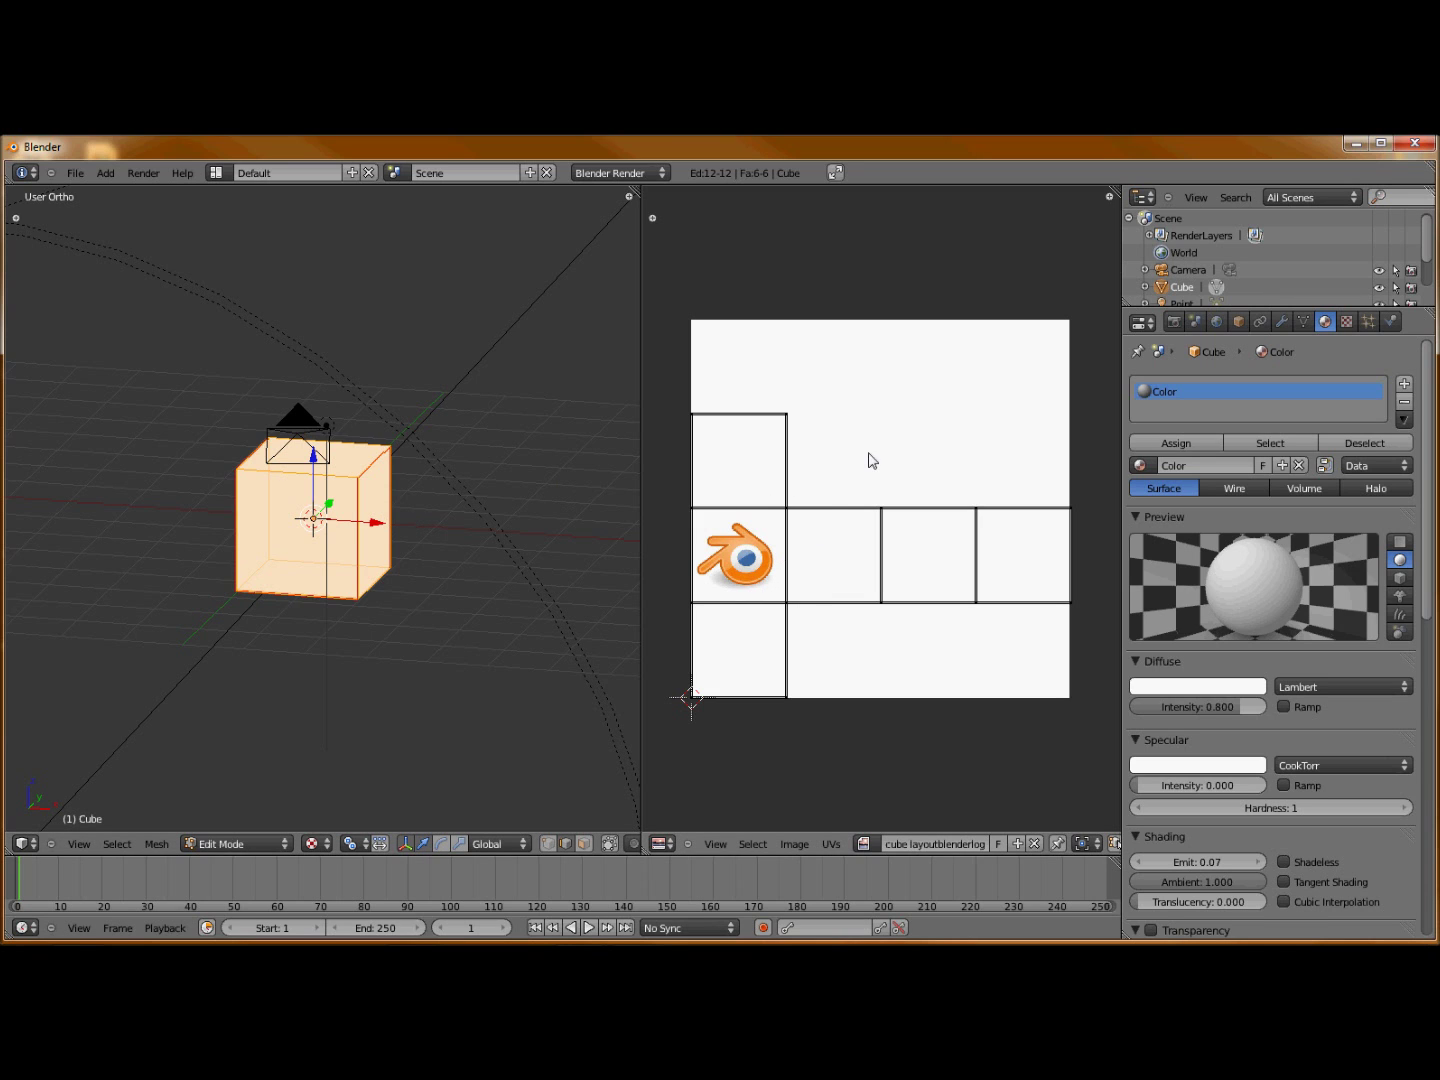
pyautogui.press('a')
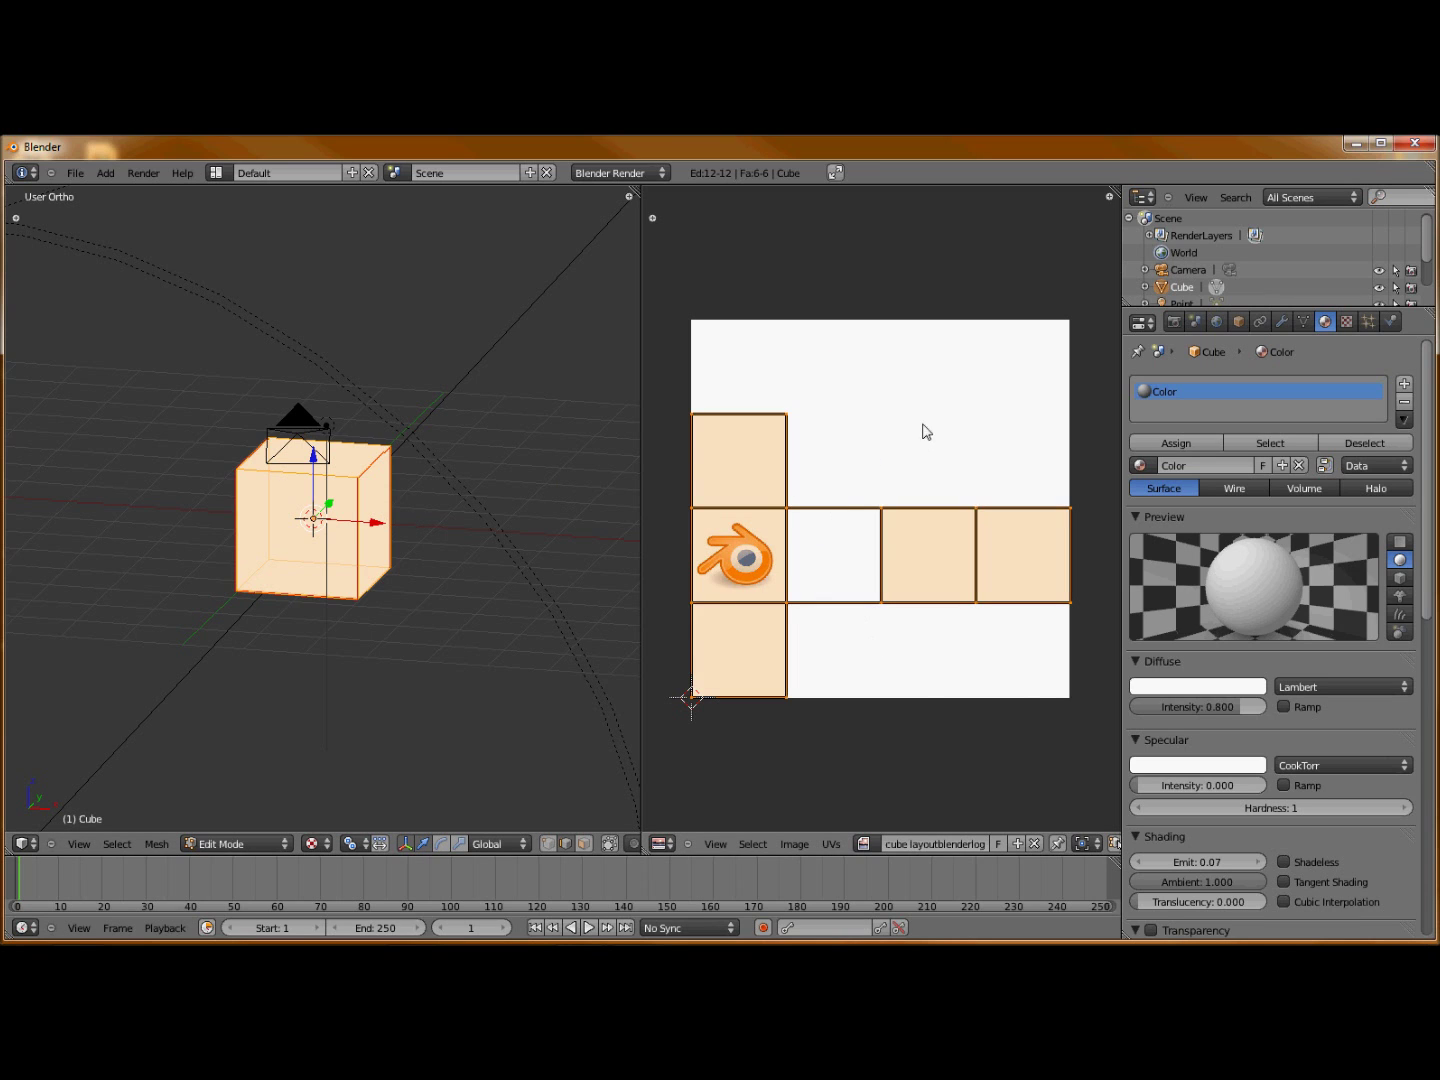
pyautogui.press('r')
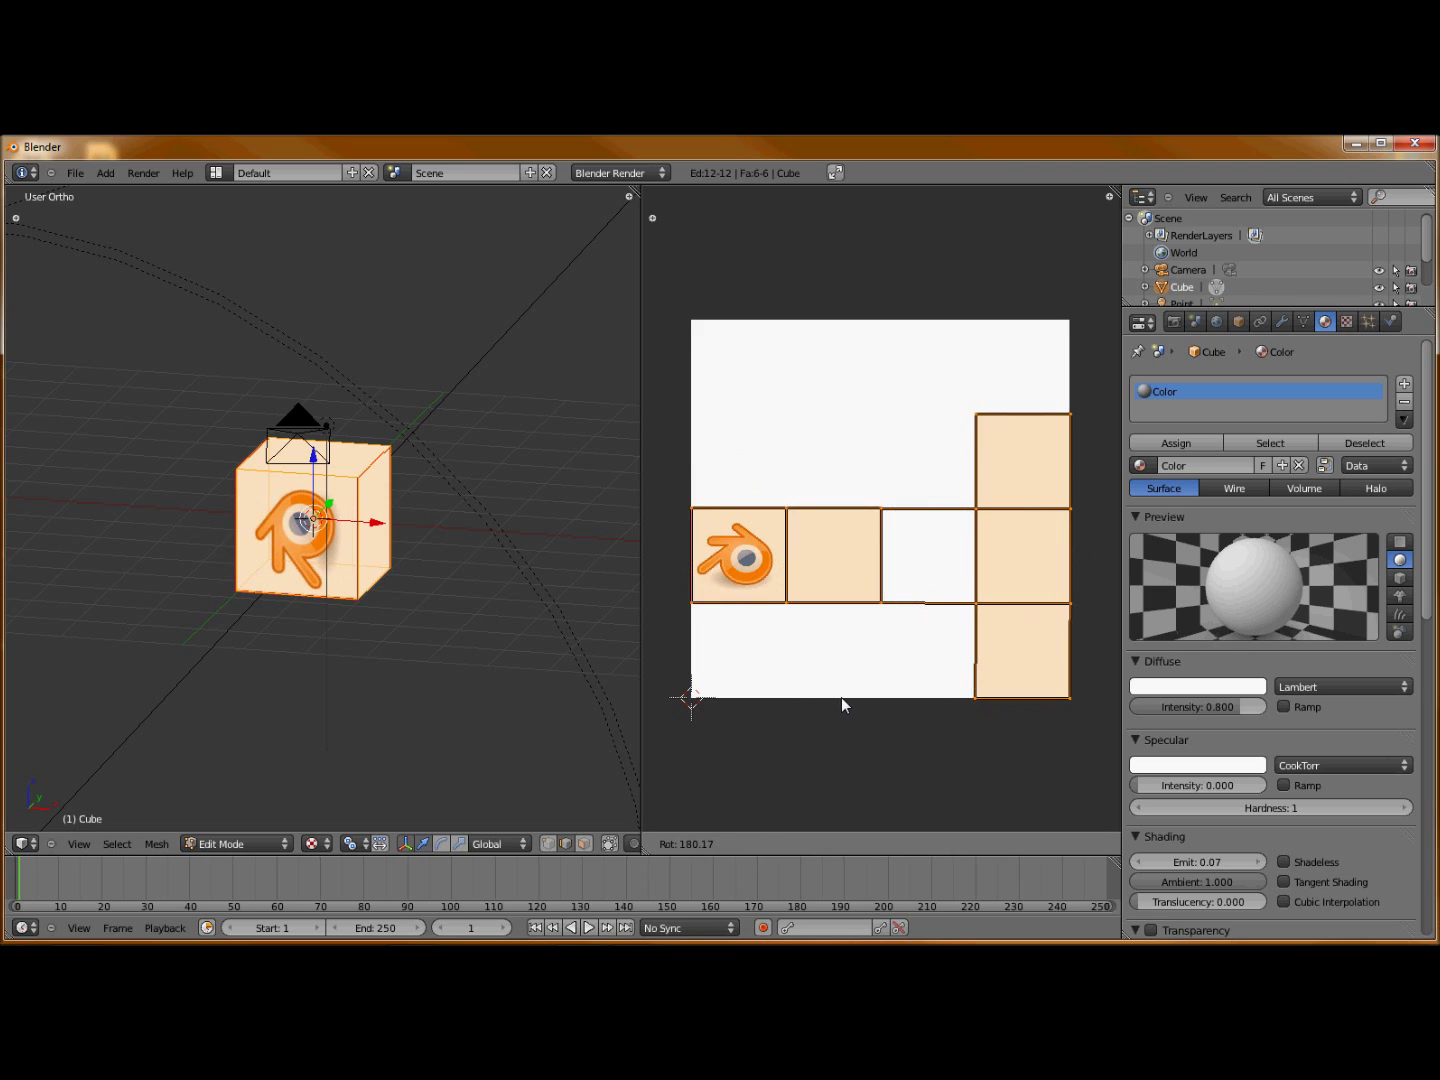
pyautogui.rightClick(850, 690)
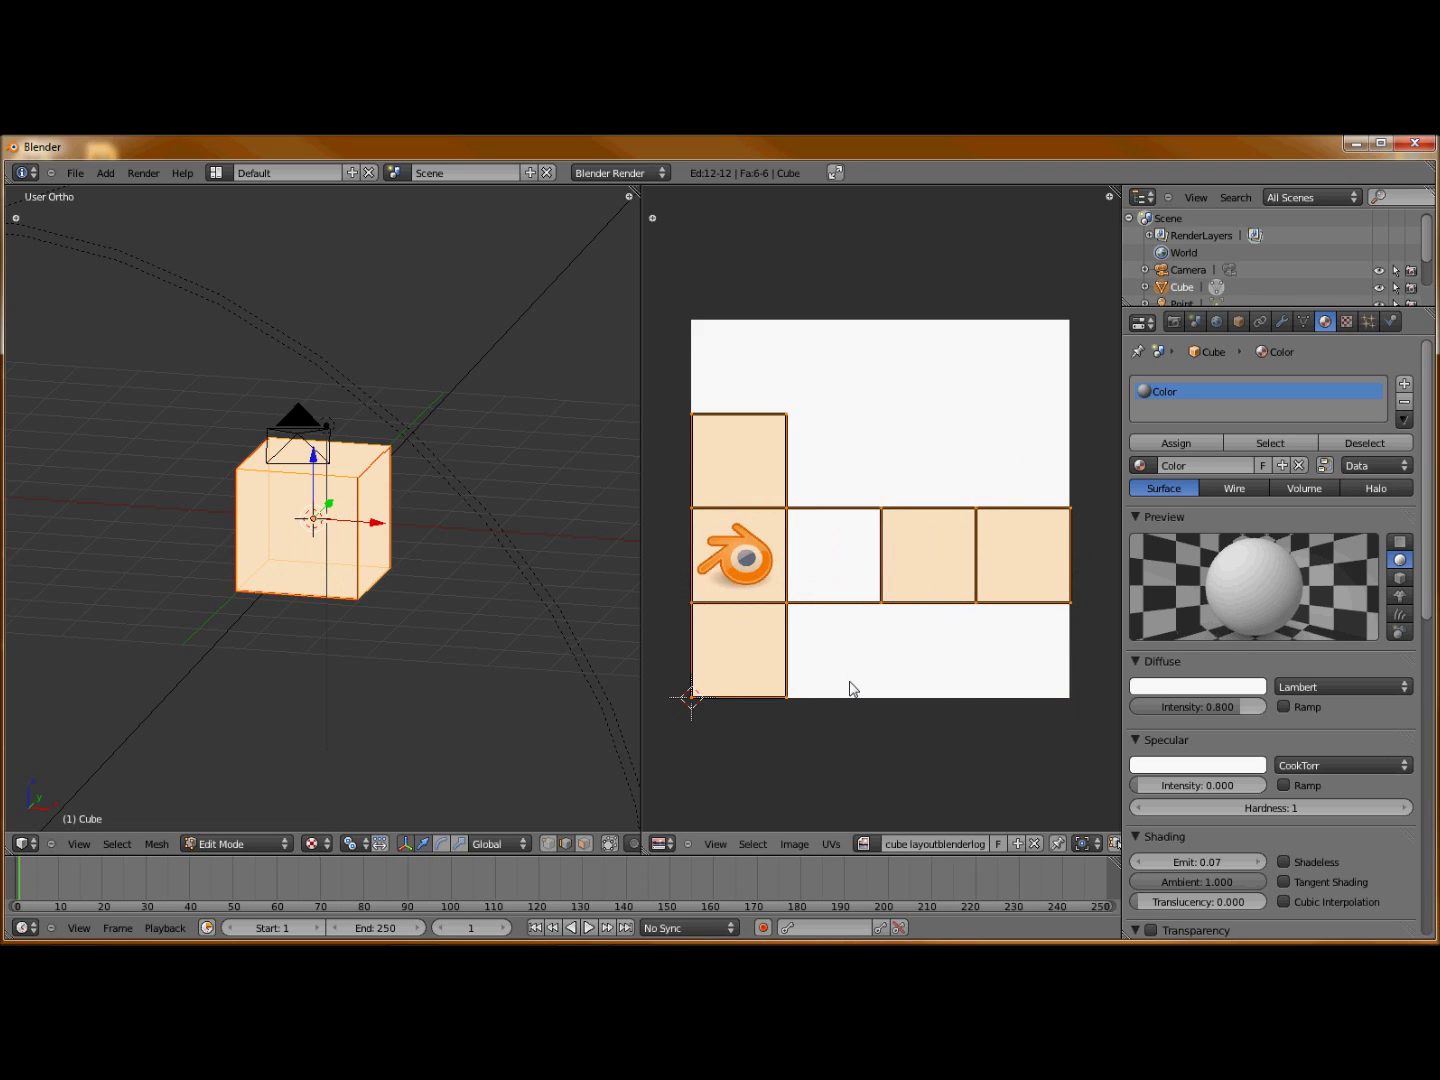
pyautogui.press('a')
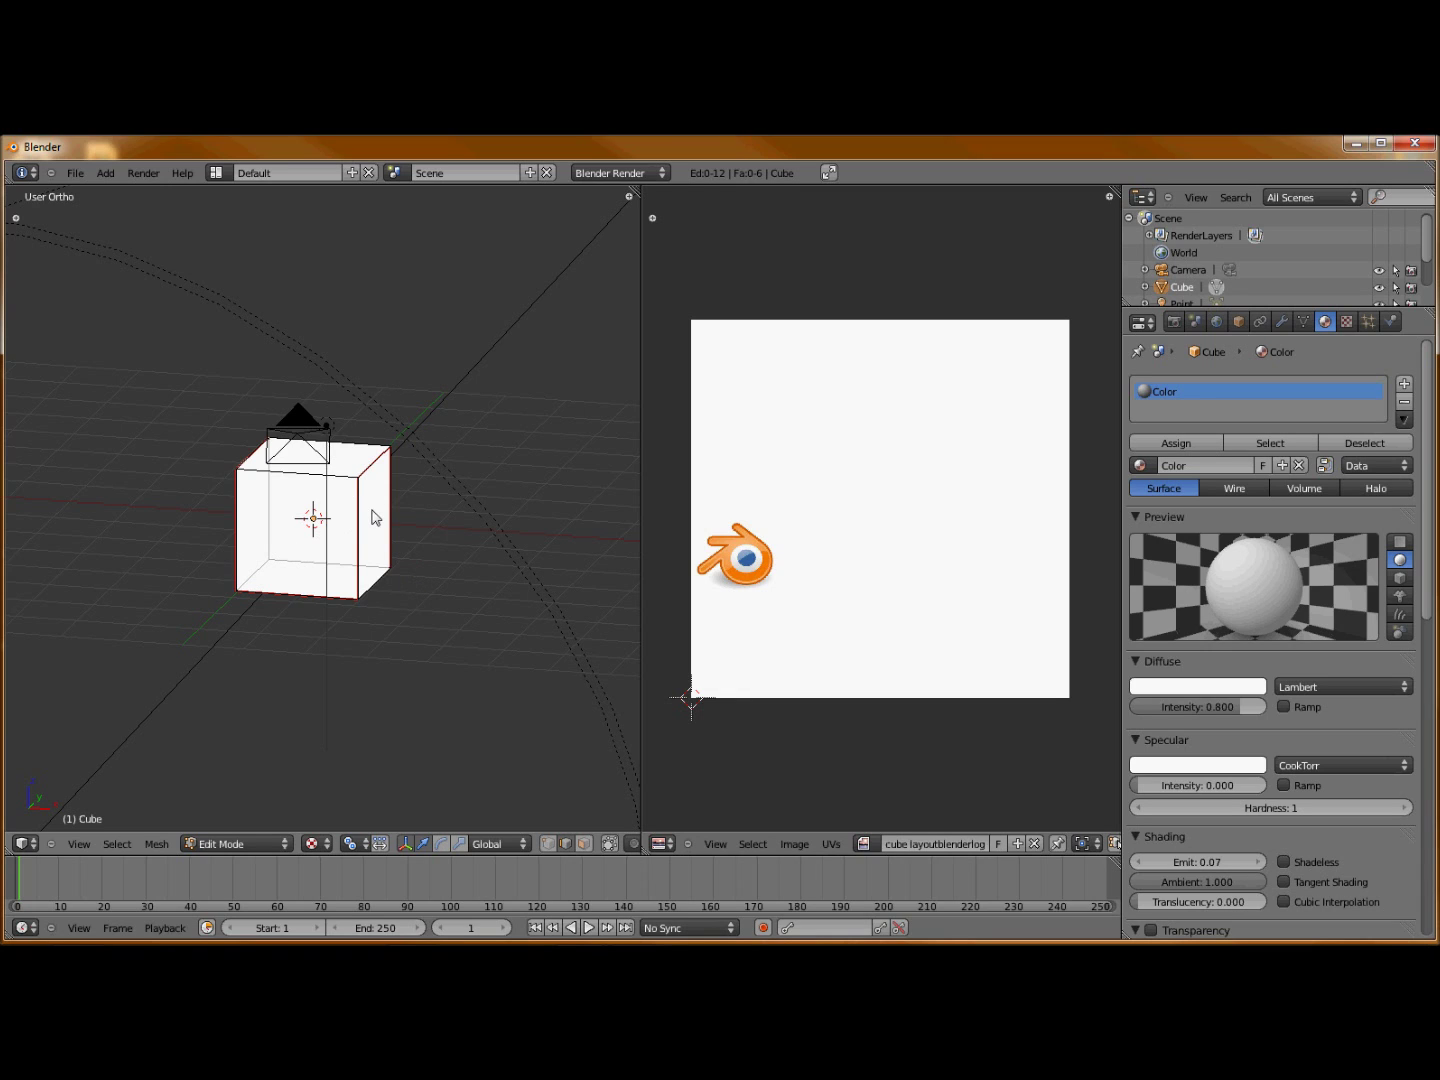
# - Select all the cube's faces and rotate them -90° about X and -90° about Y
pyautogui.press('a')
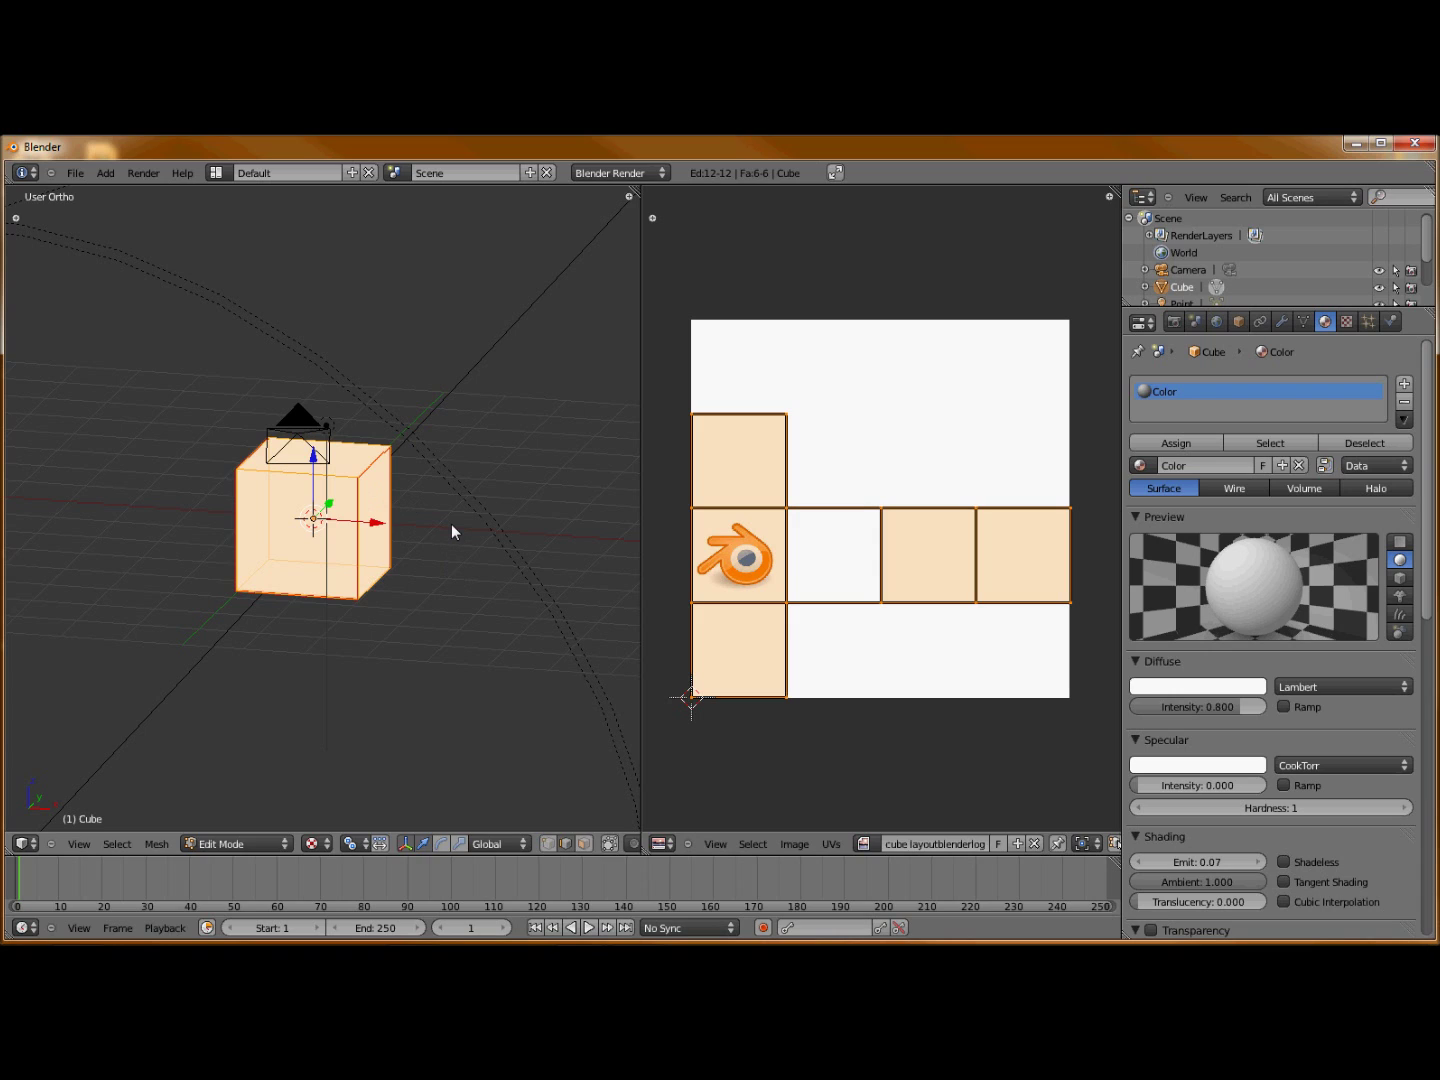
pyautogui.press('r')
pyautogui.write('x')
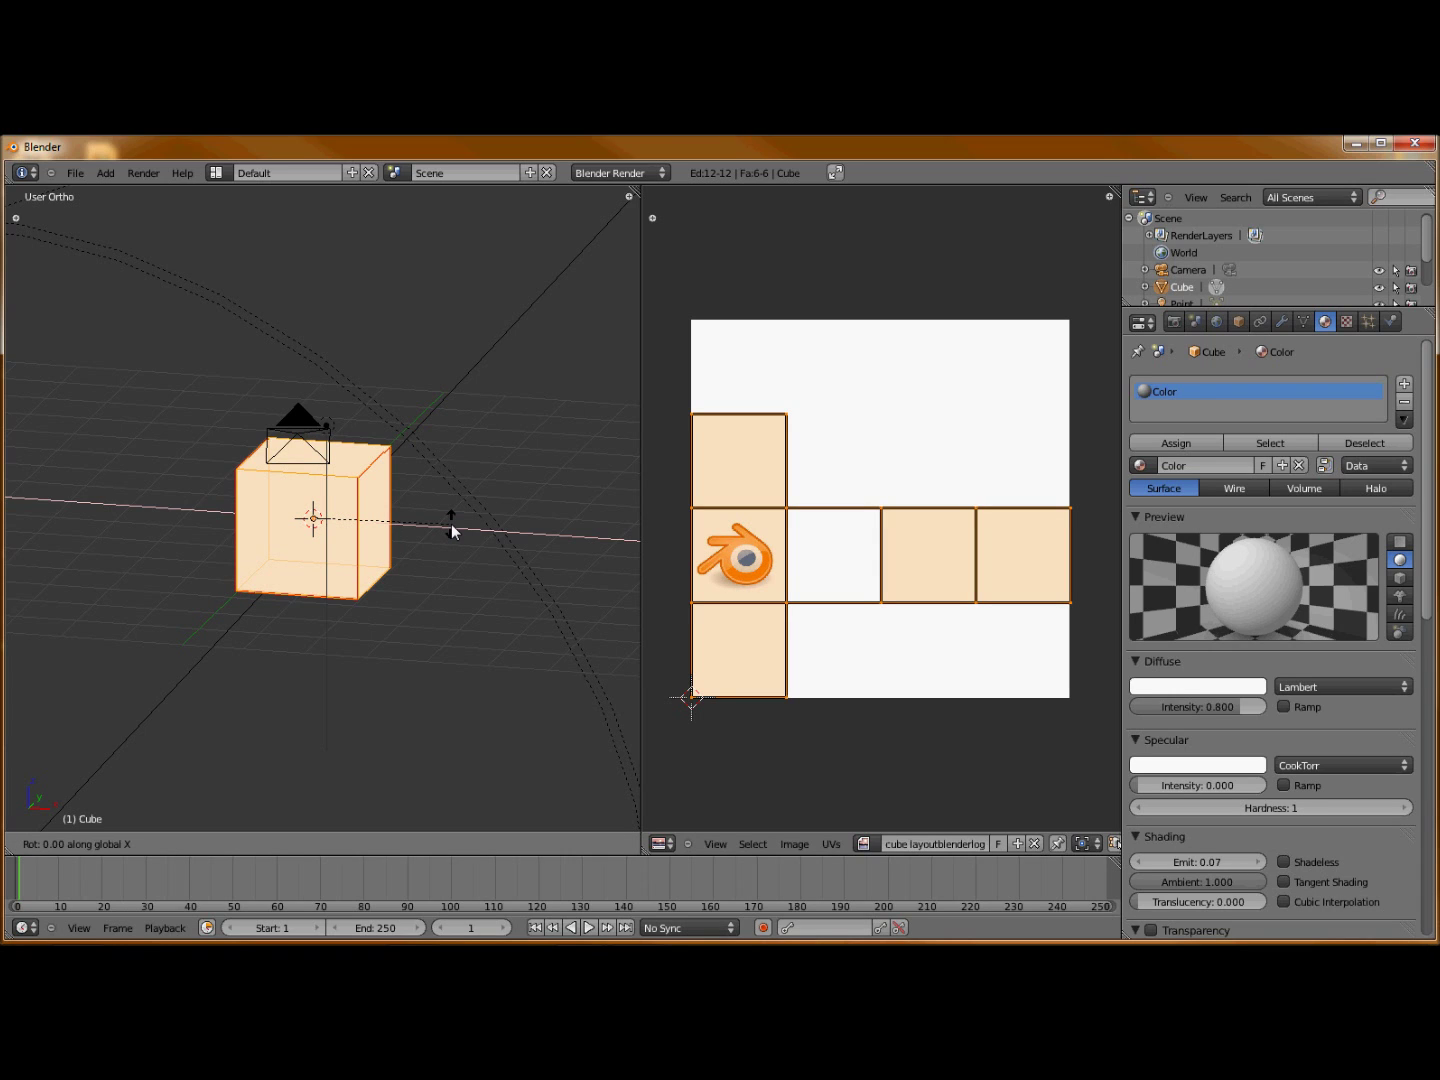
pyautogui.write('-90')
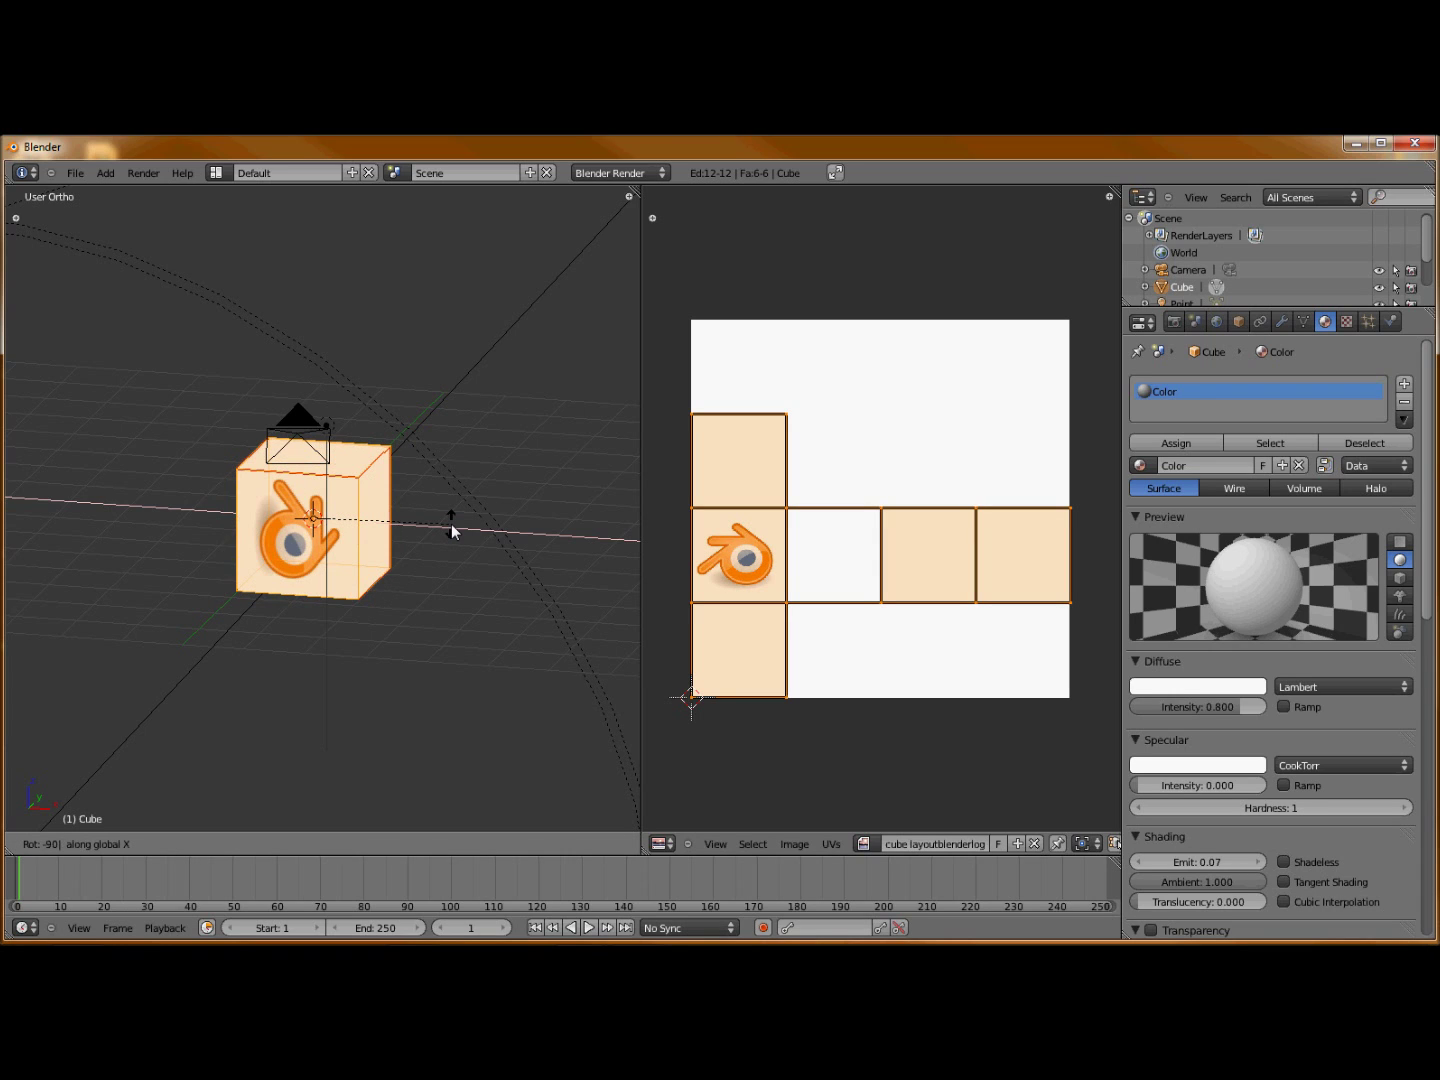
pyautogui.press('Return')
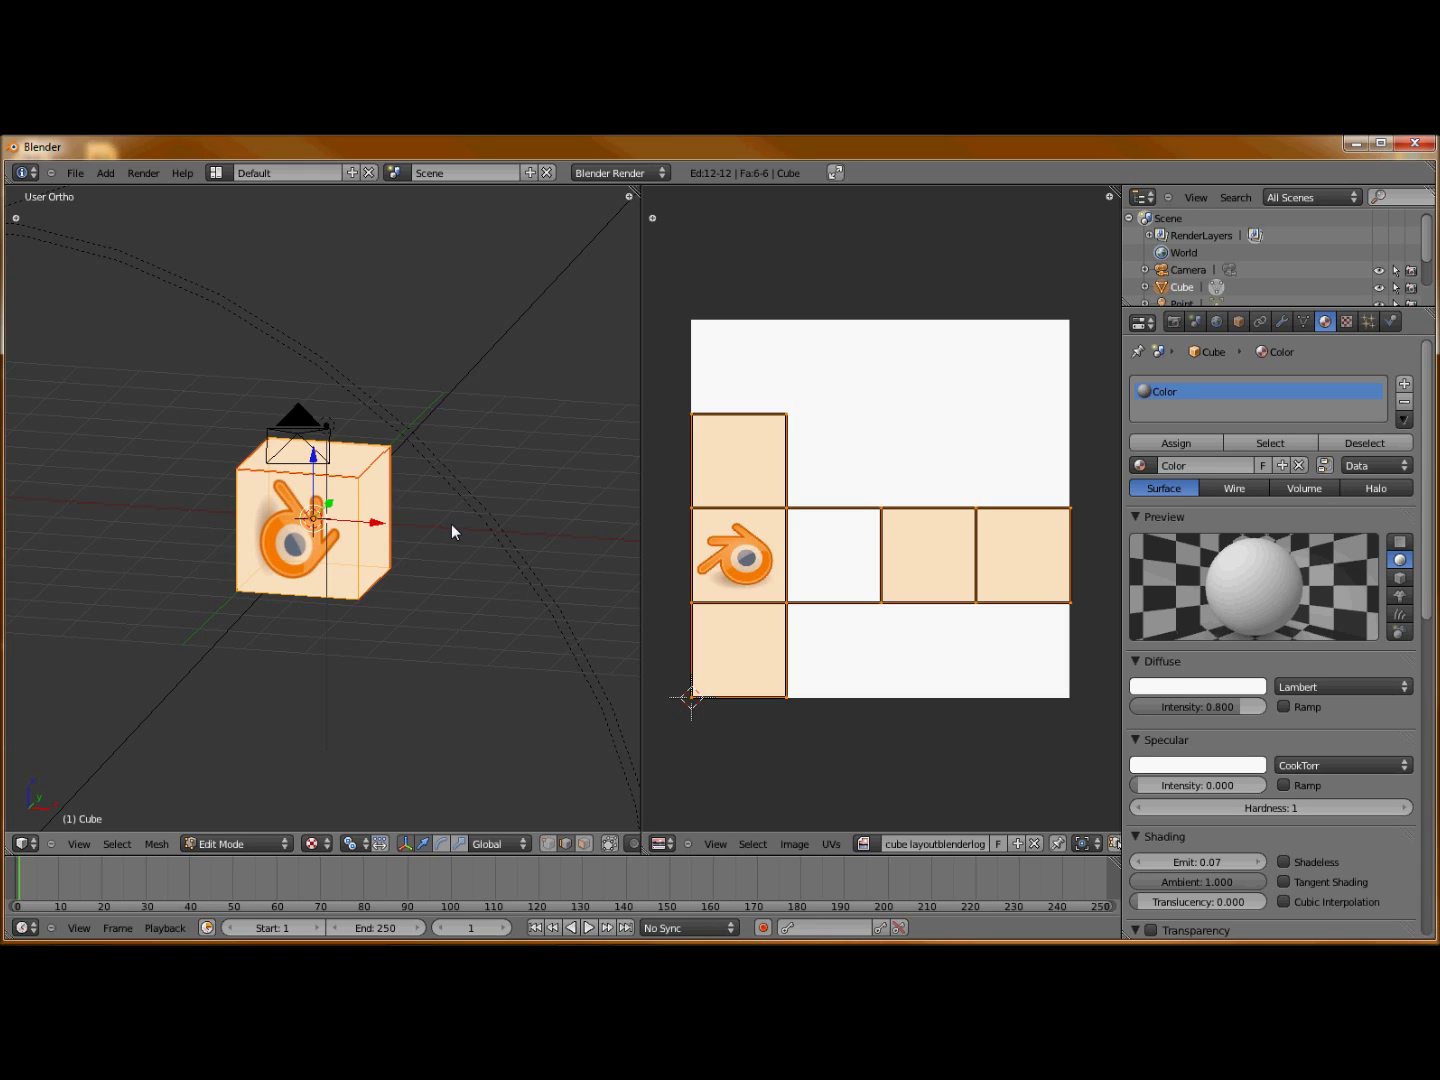
pyautogui.write('r')
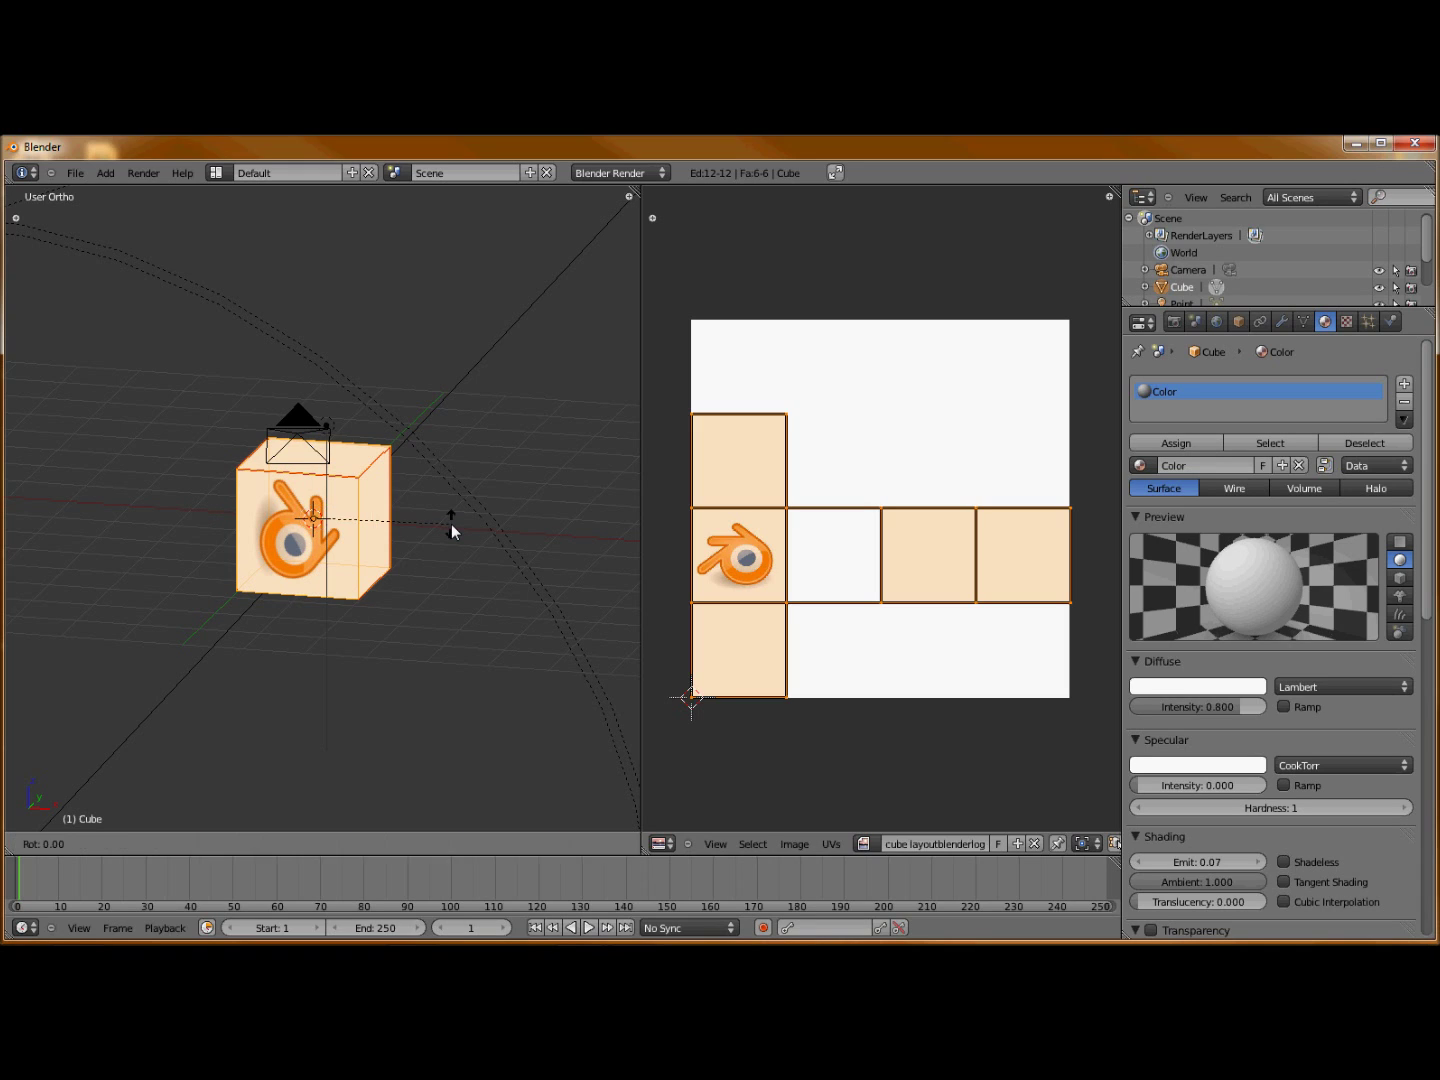
pyautogui.write('90')
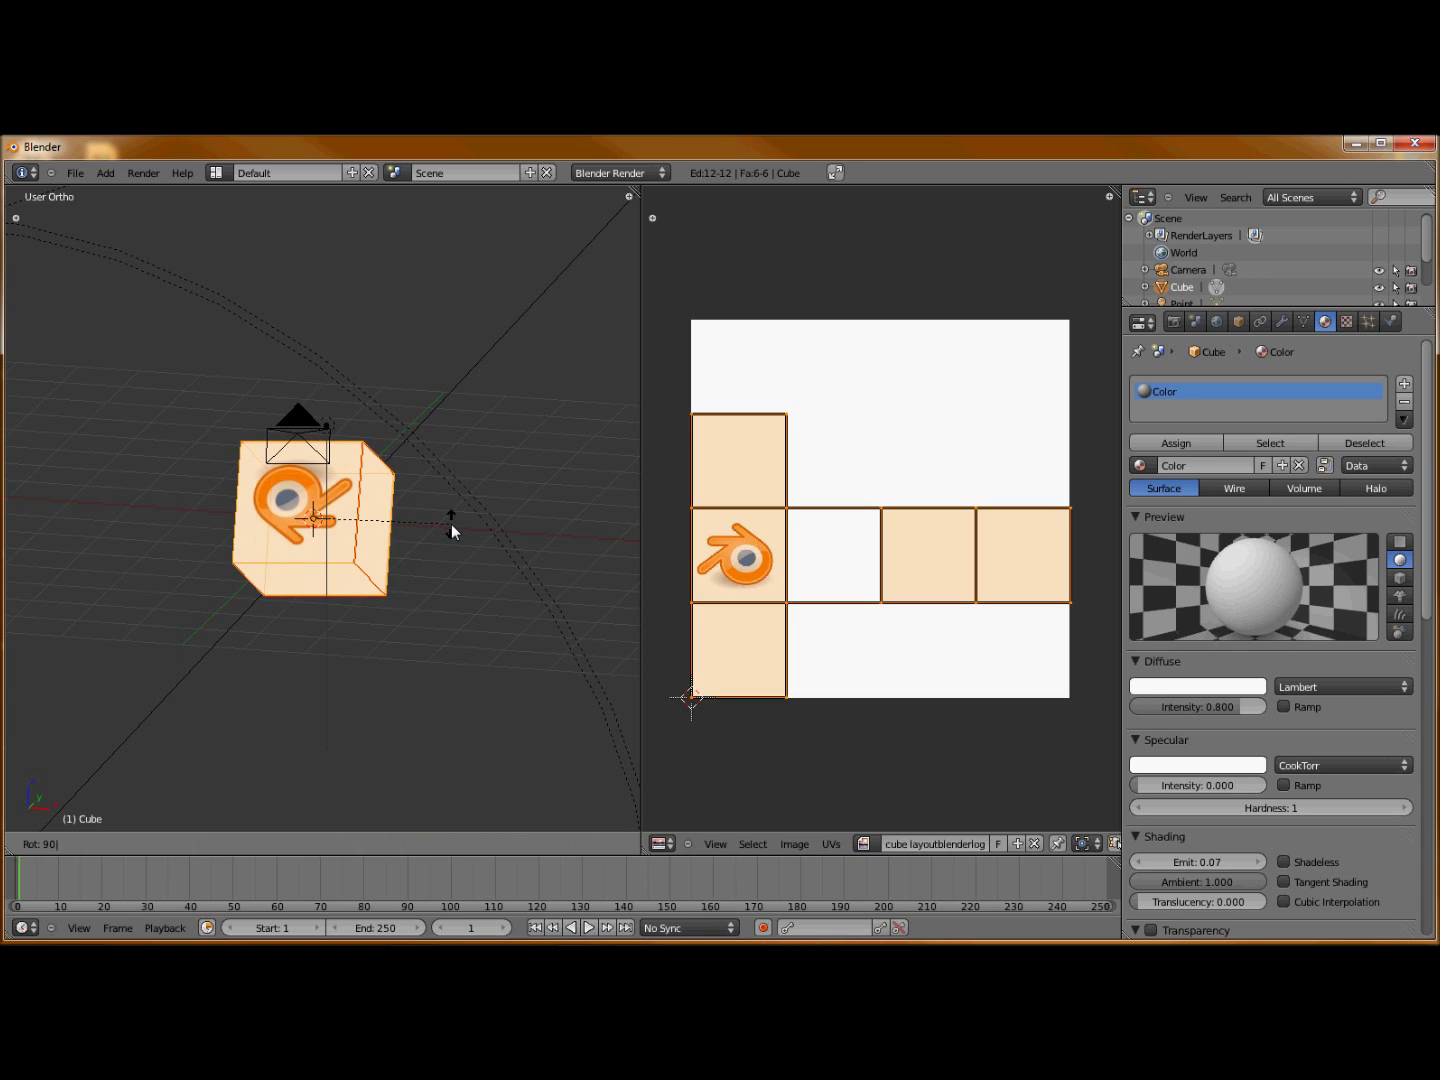
pyautogui.write('y')
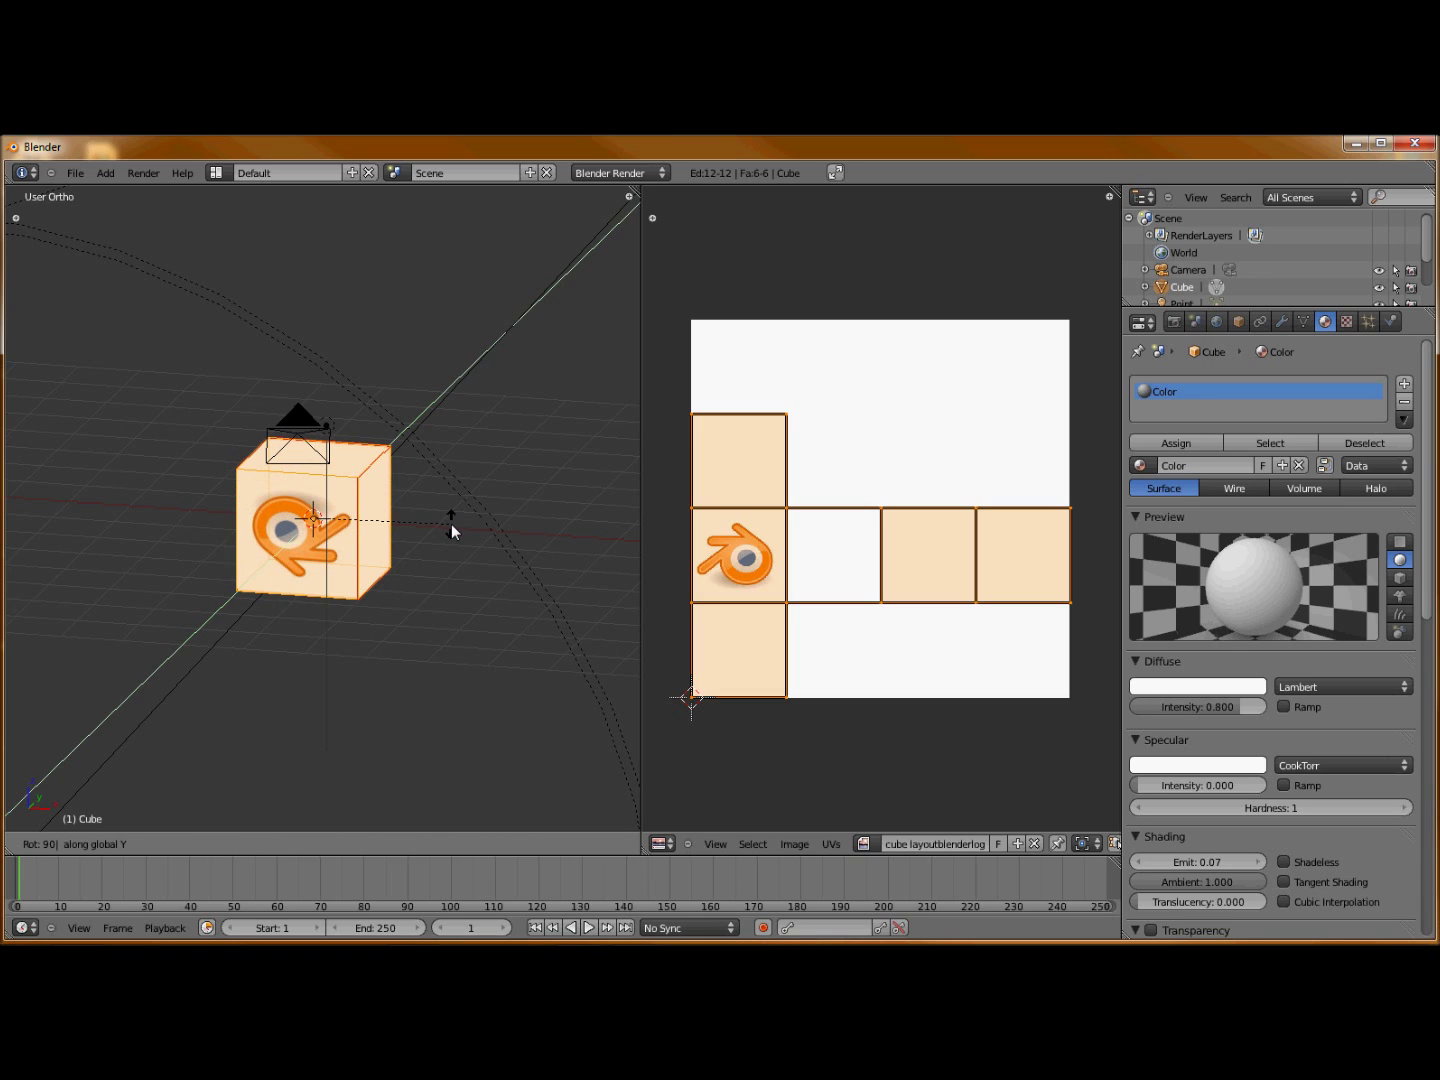
pyautogui.press('-')
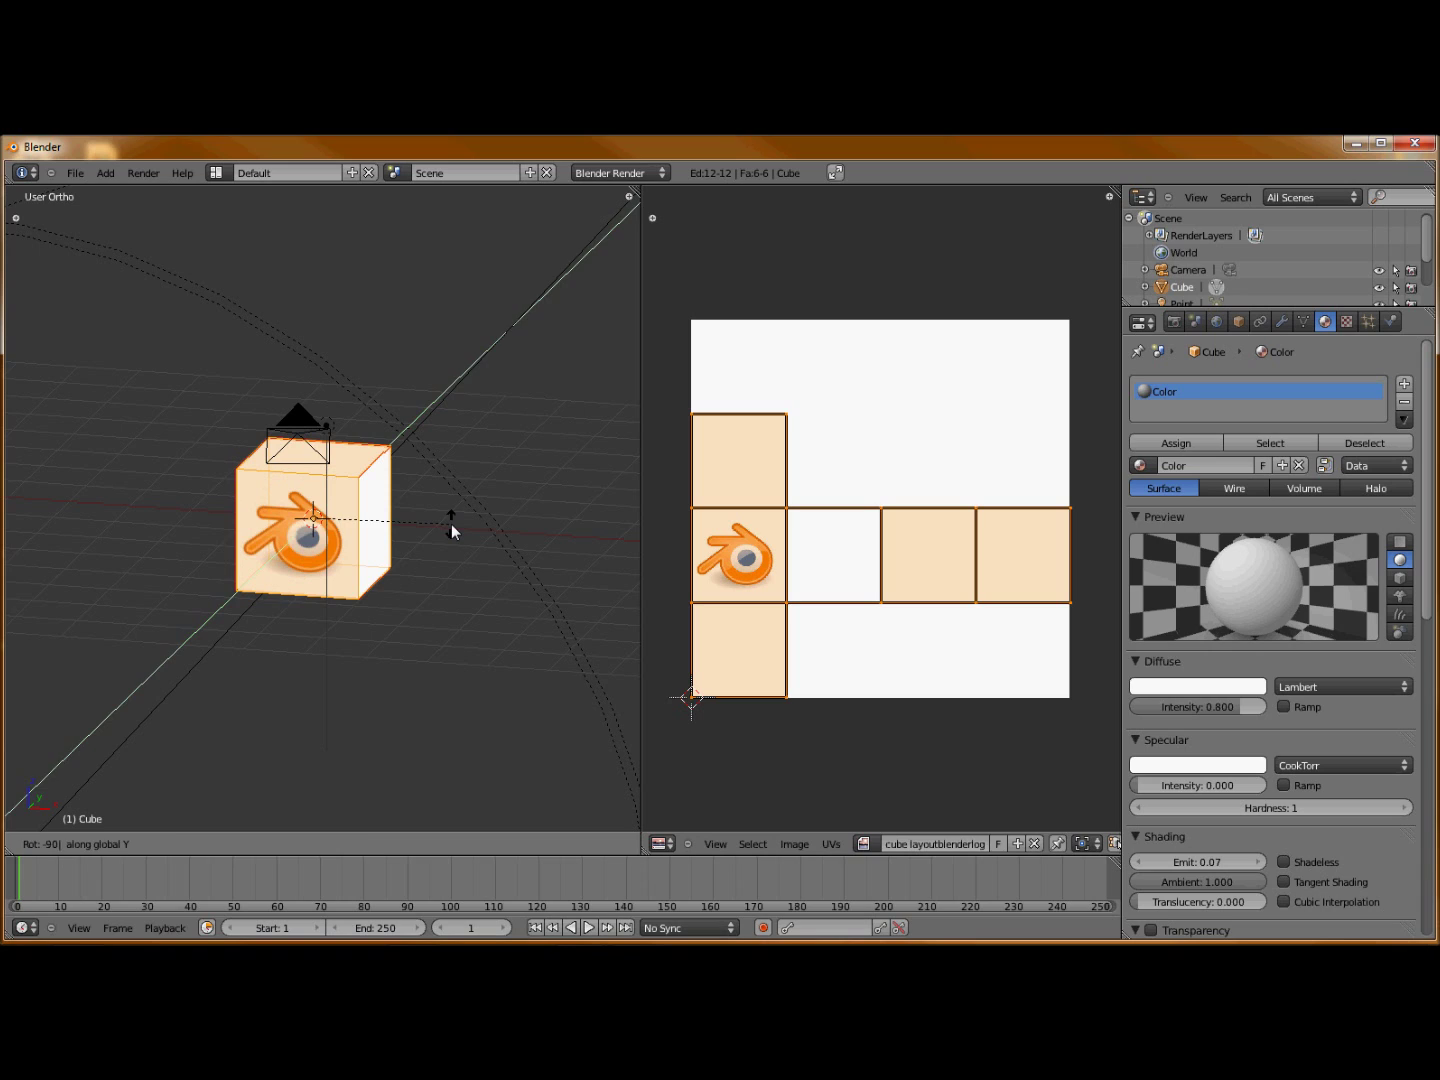
pyautogui.press('Return')
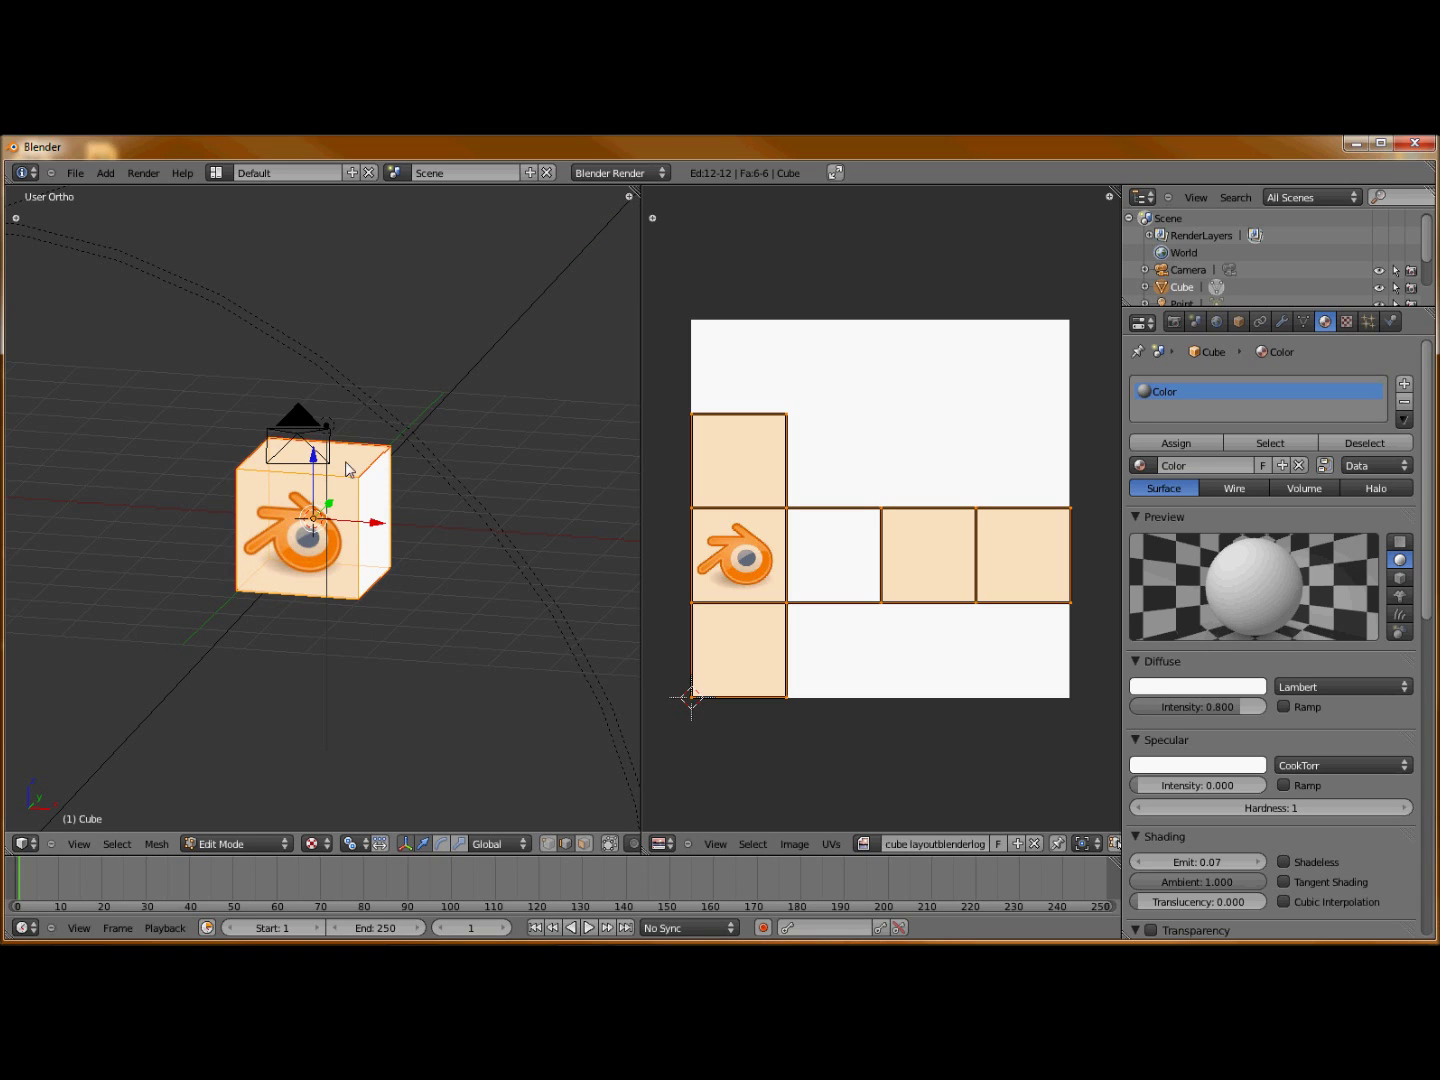
# - Switch back to Object Mode and do a test render, which shows the cube plain white
pyautogui.press('Tab')
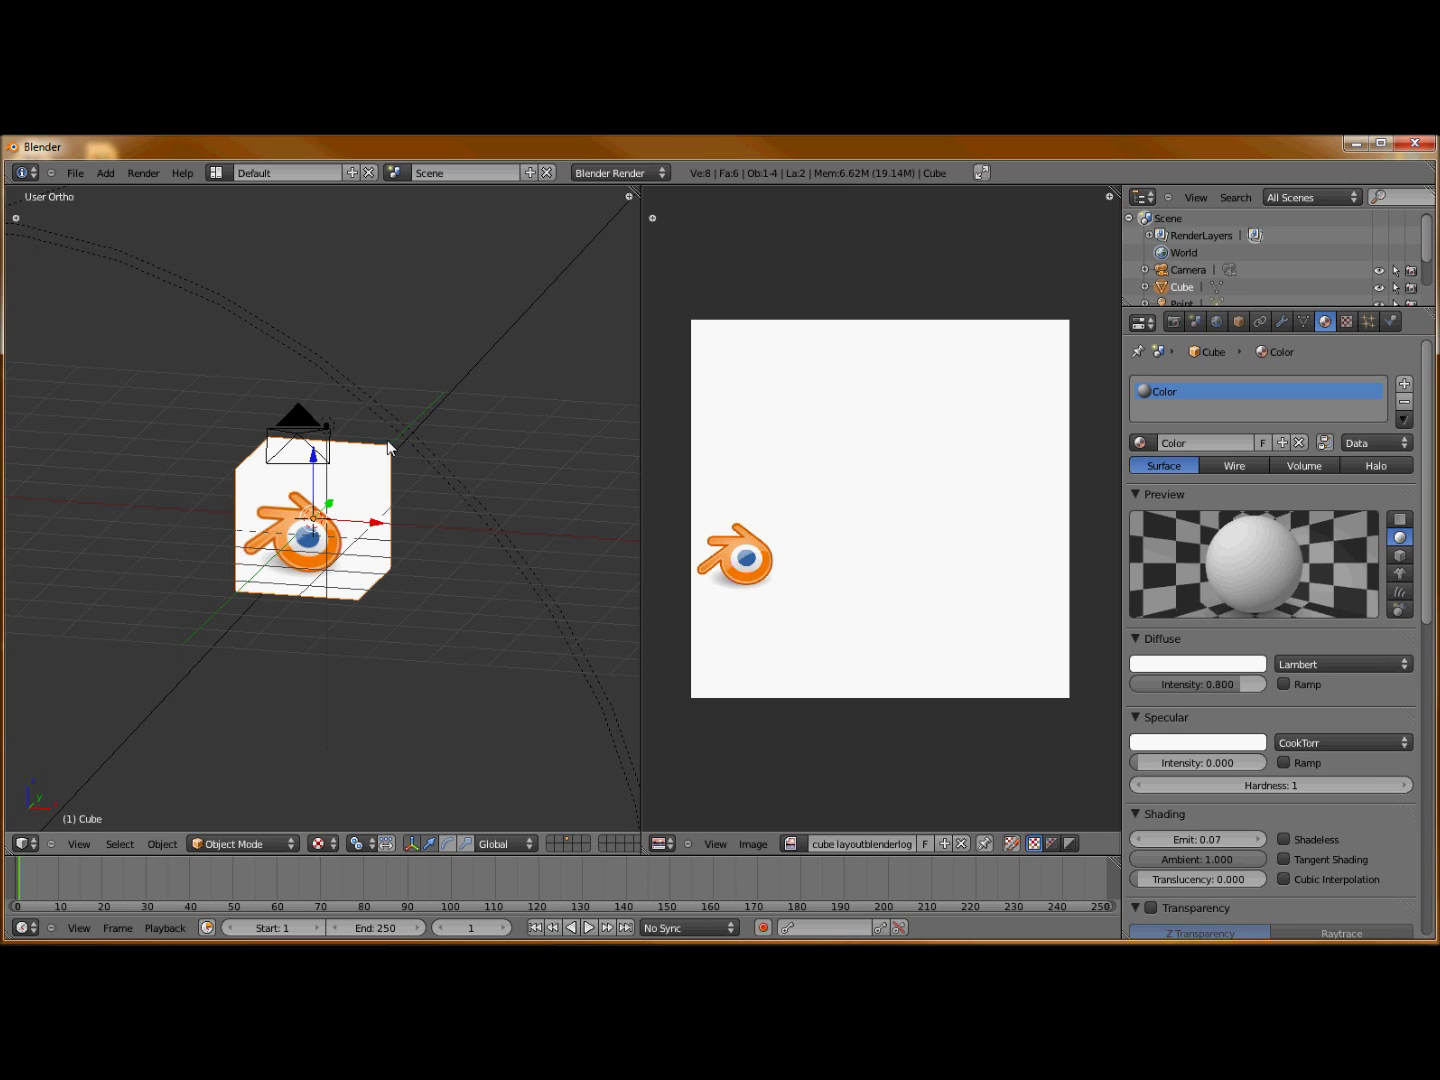
pyautogui.press('F12')
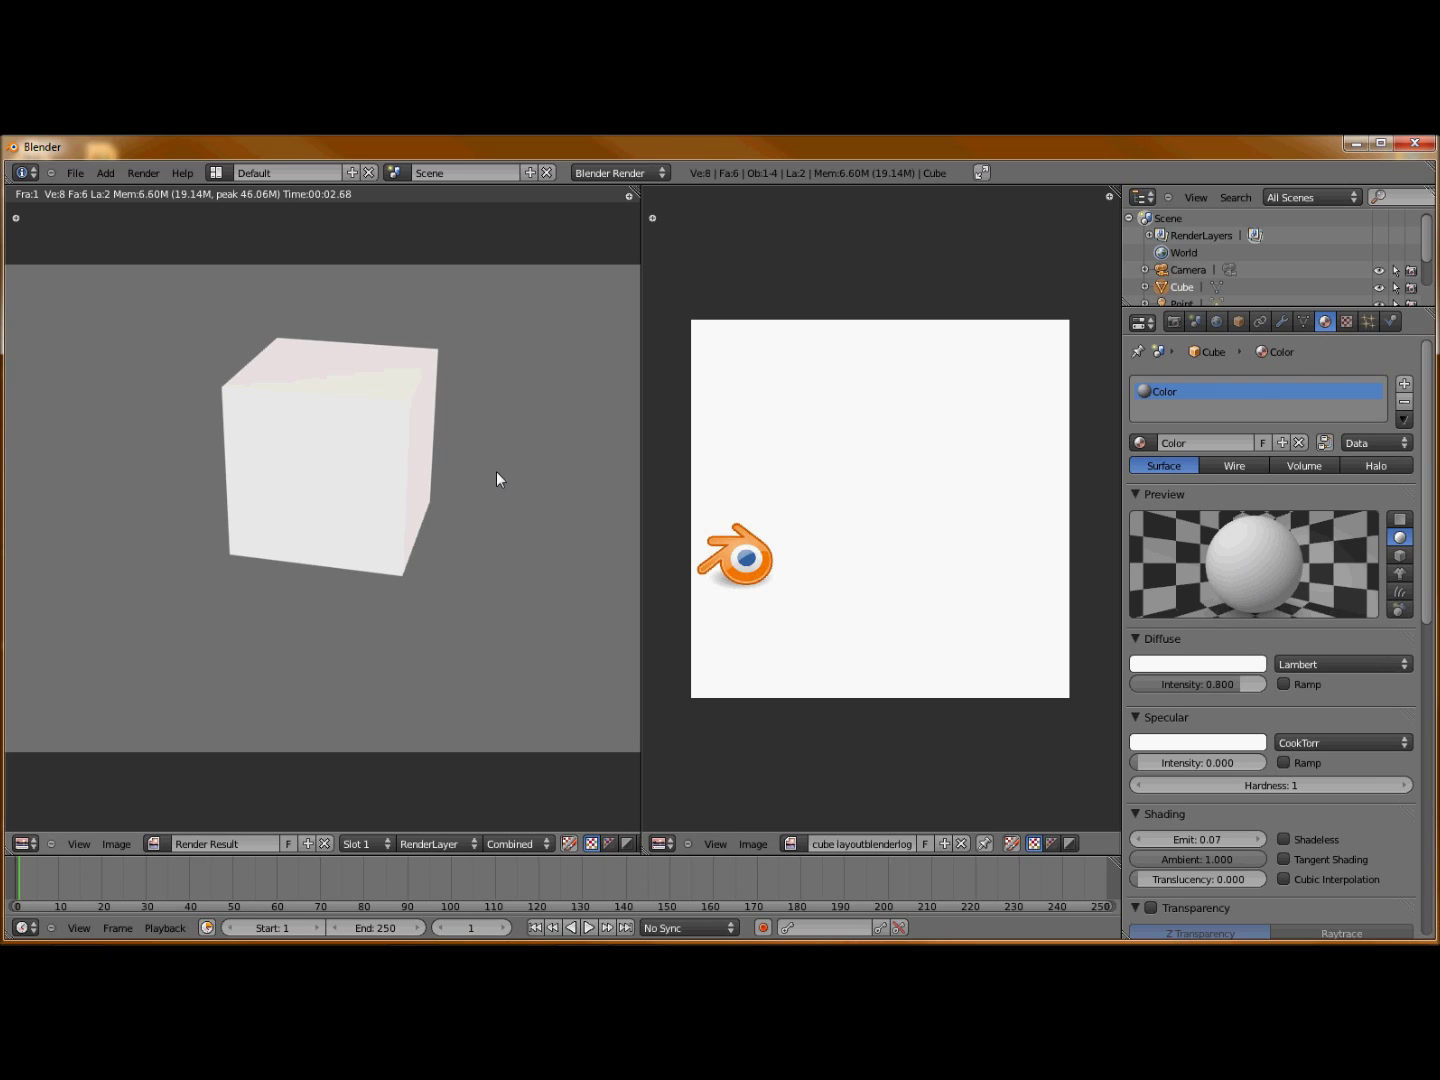
pyautogui.press('Escape')
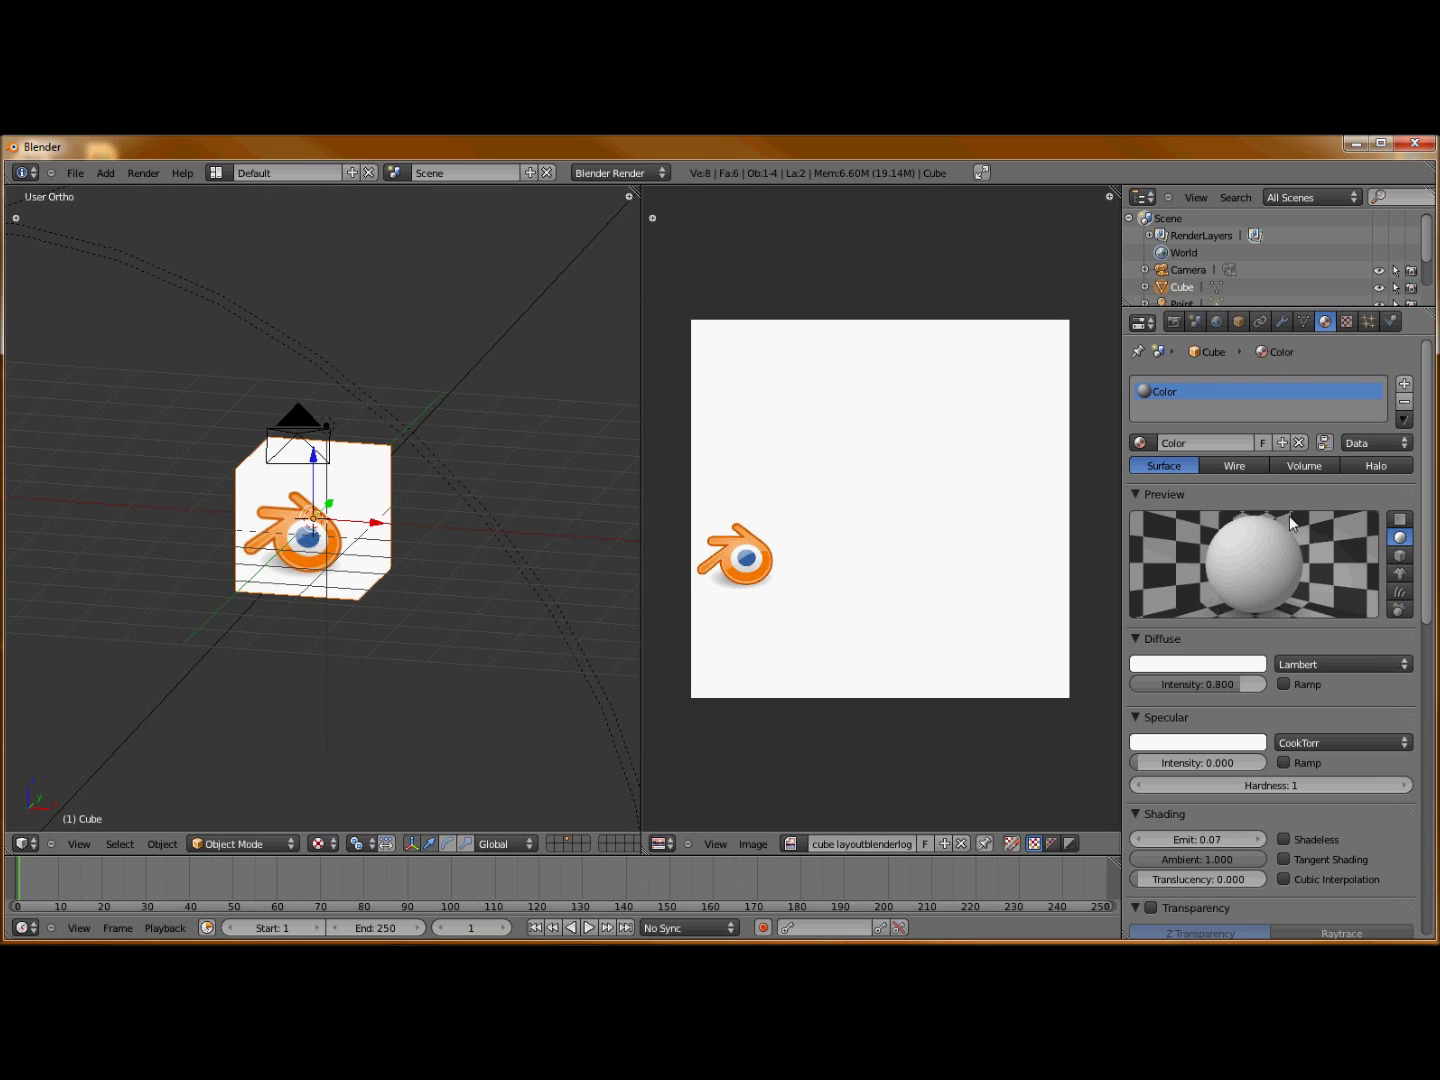
# - Enable Face Textures in the material's Options and re-render to see the logo on the cube
pyautogui.scroll(-12, 1282, 542)
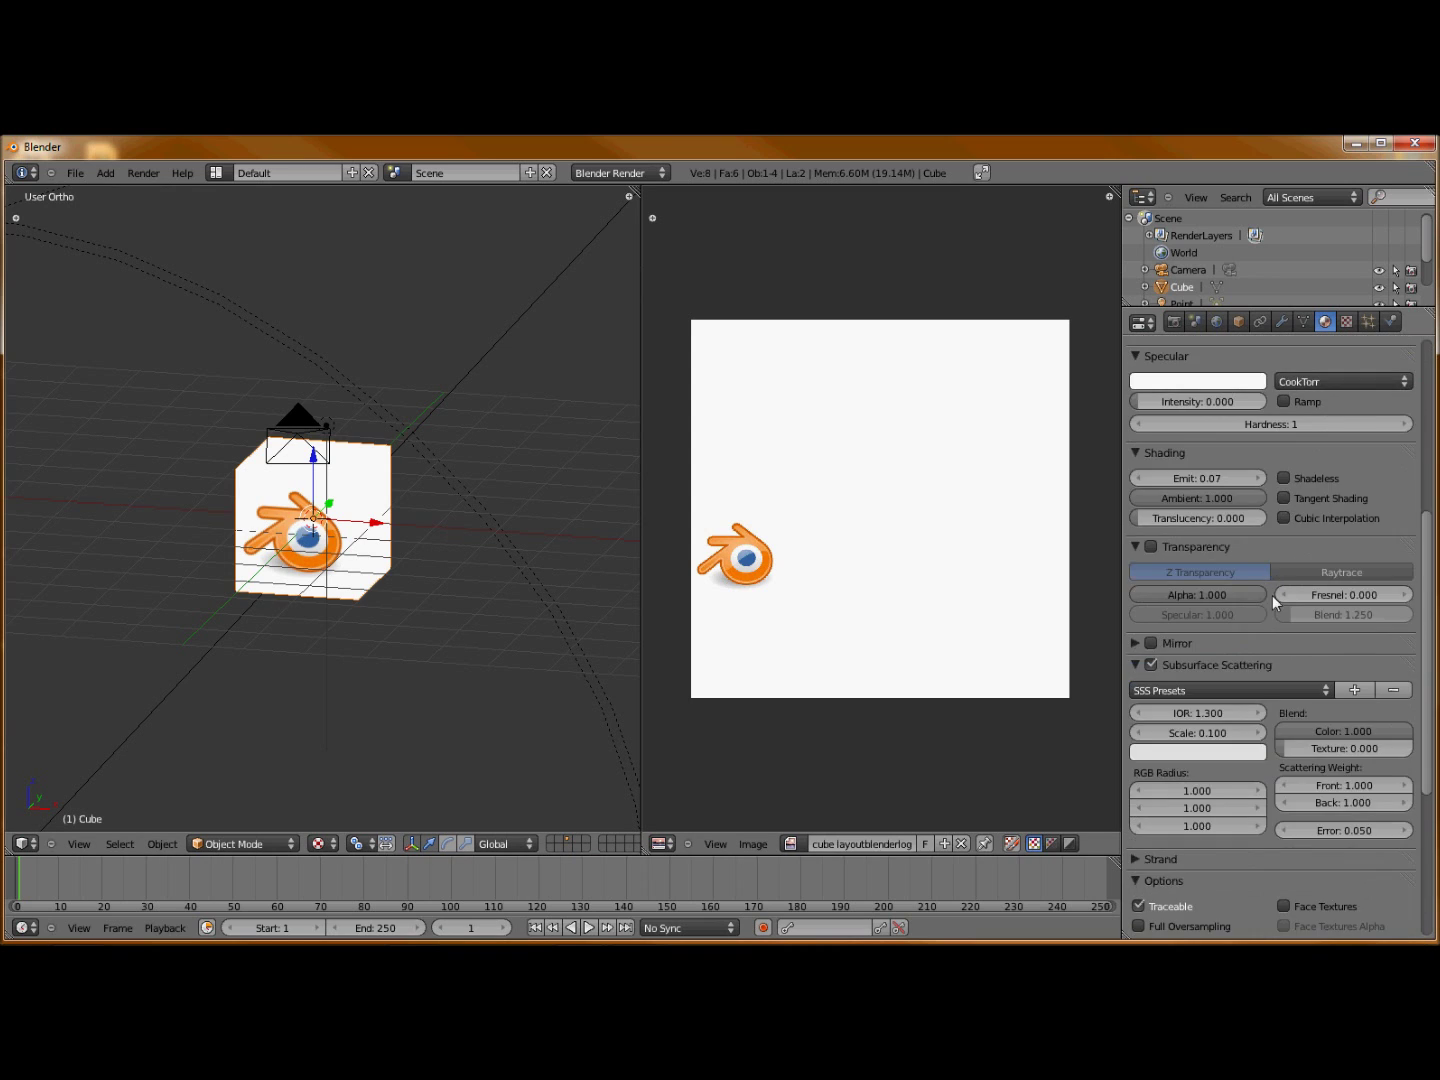
pyautogui.scroll(-5, 1258, 626)
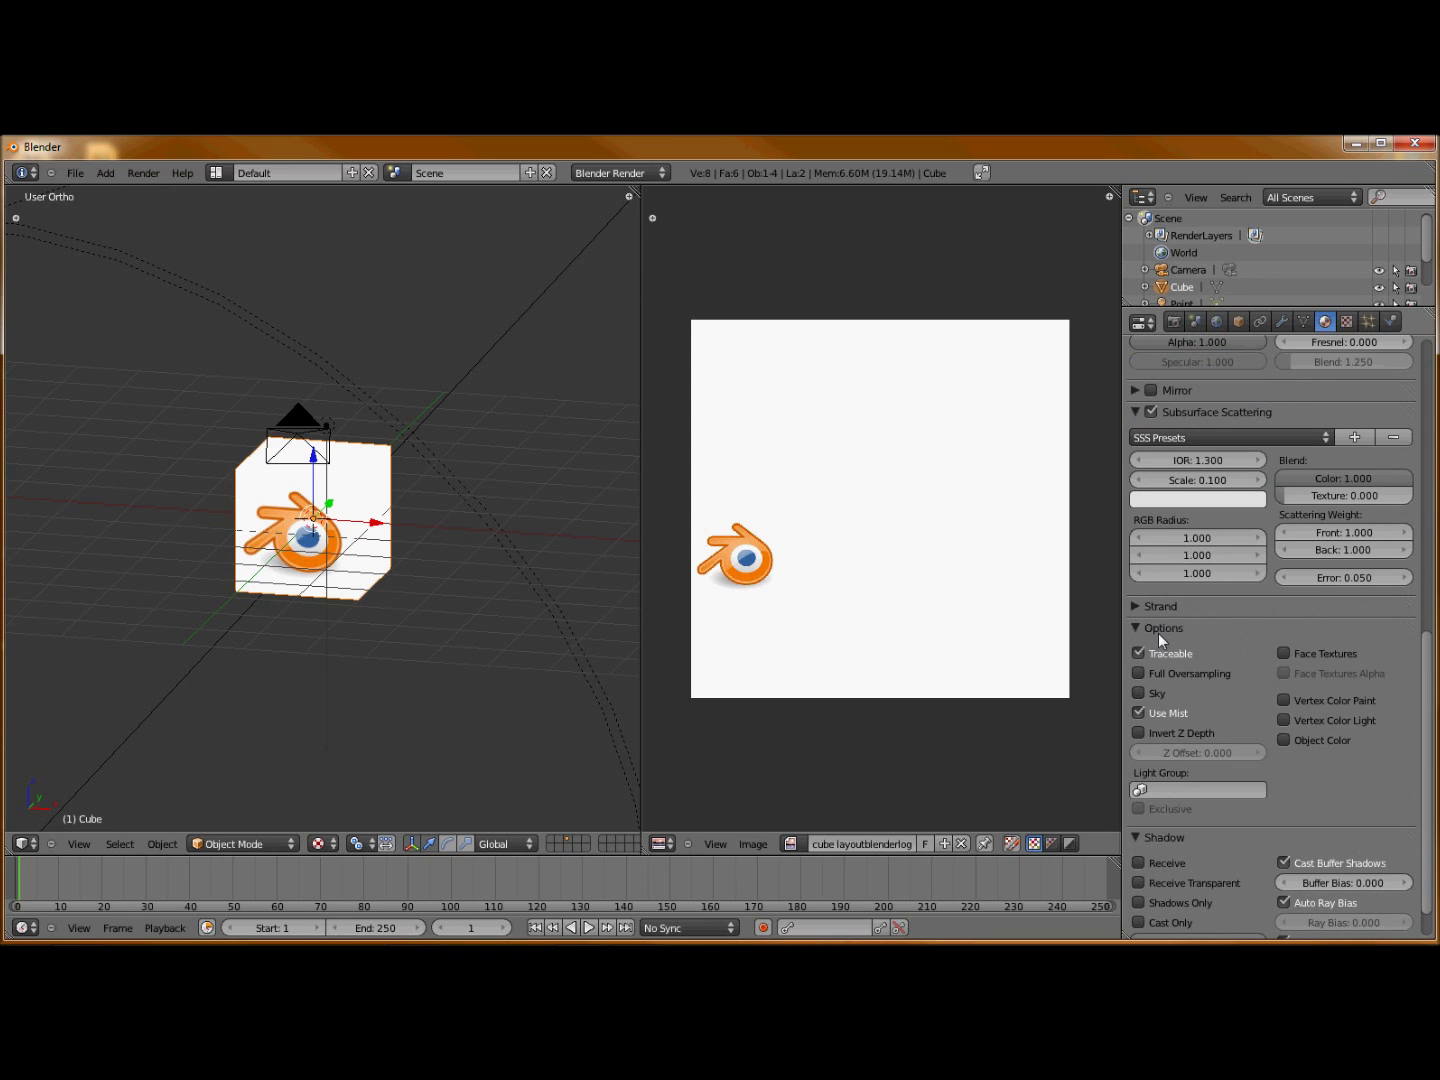
pyautogui.click(1284, 653)
pyautogui.press('F12')
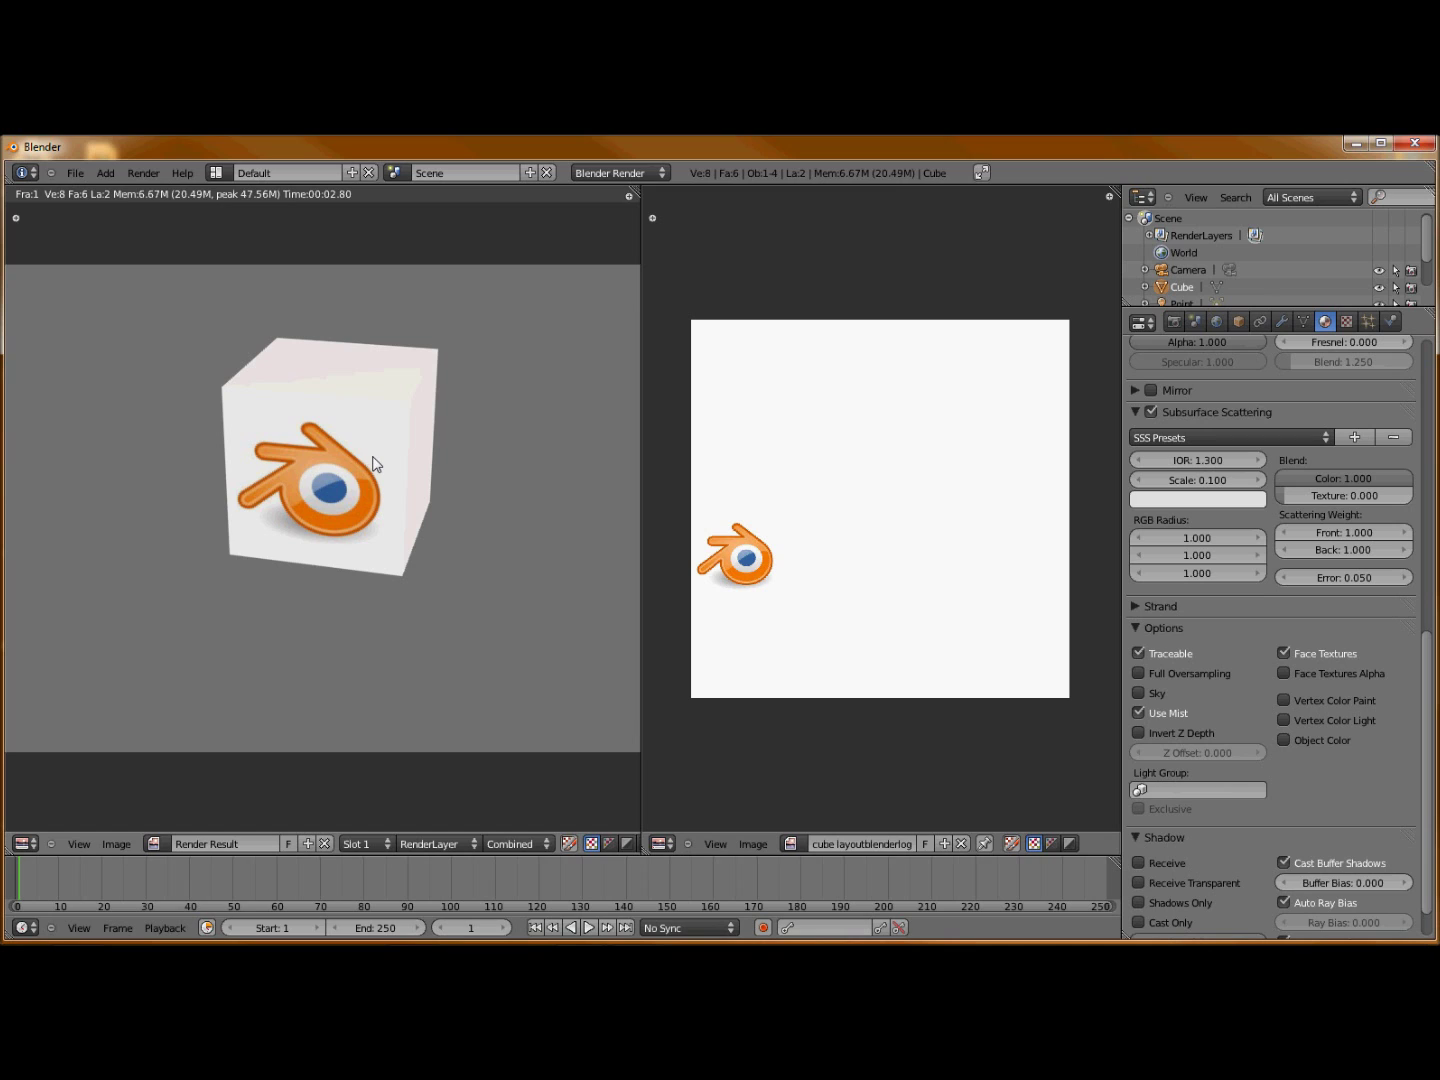
# - Close the render and widen the 3D View over the Image Editor
pyautogui.press('Escape')
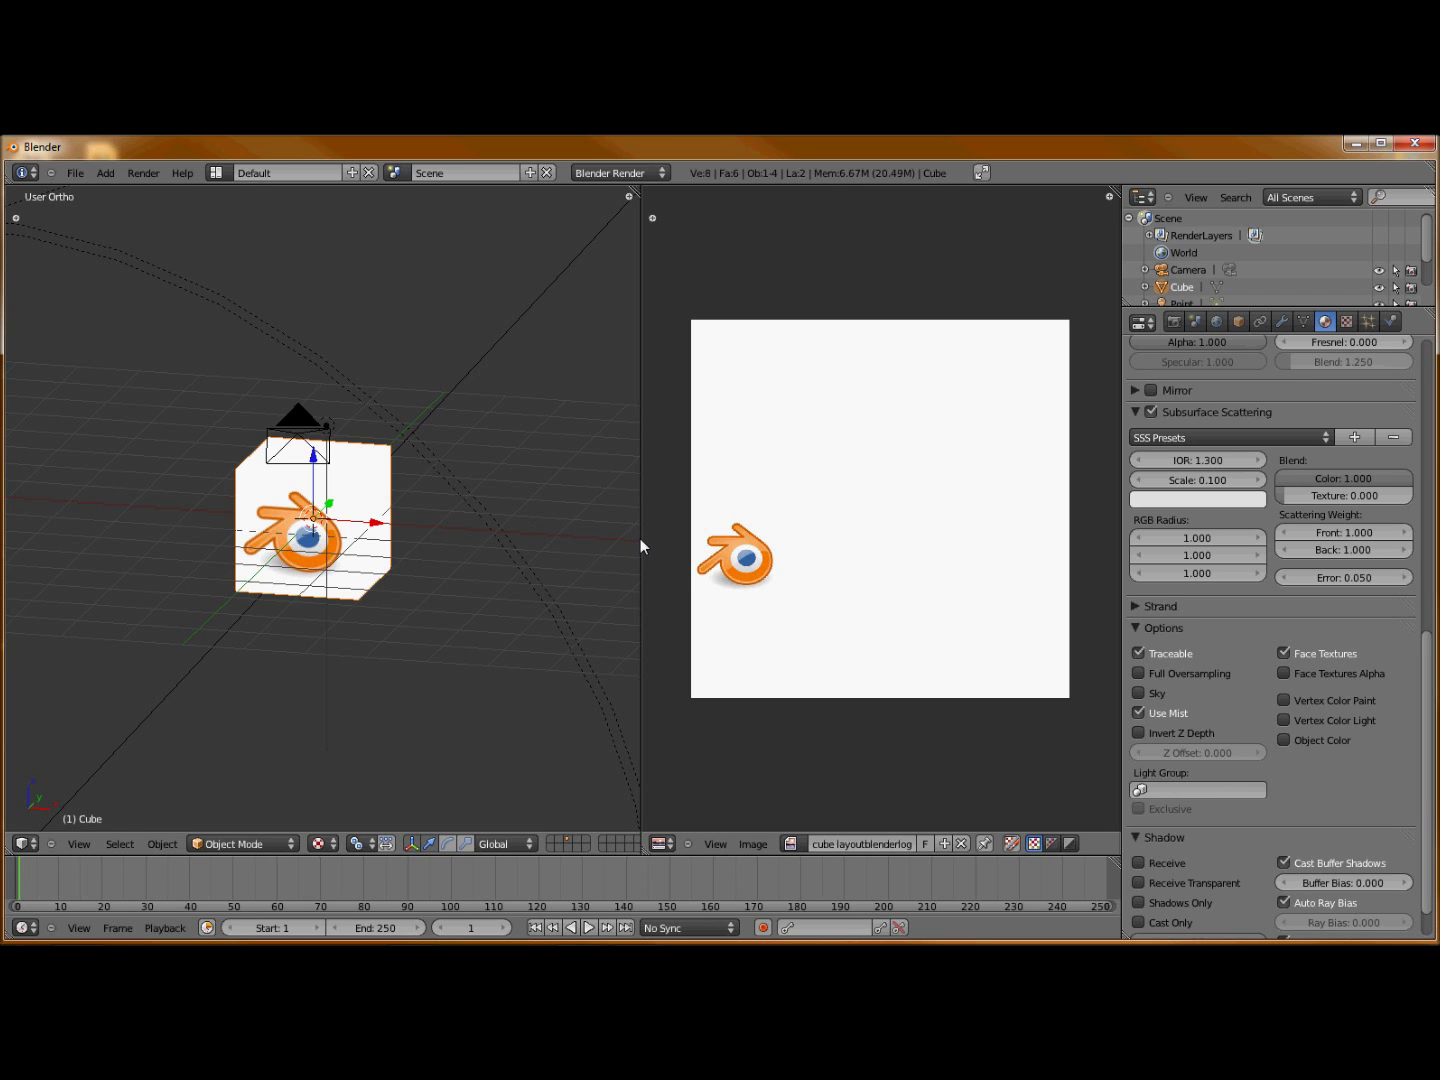
pyautogui.moveTo(641, 544); pyautogui.dragTo(1062, 566)
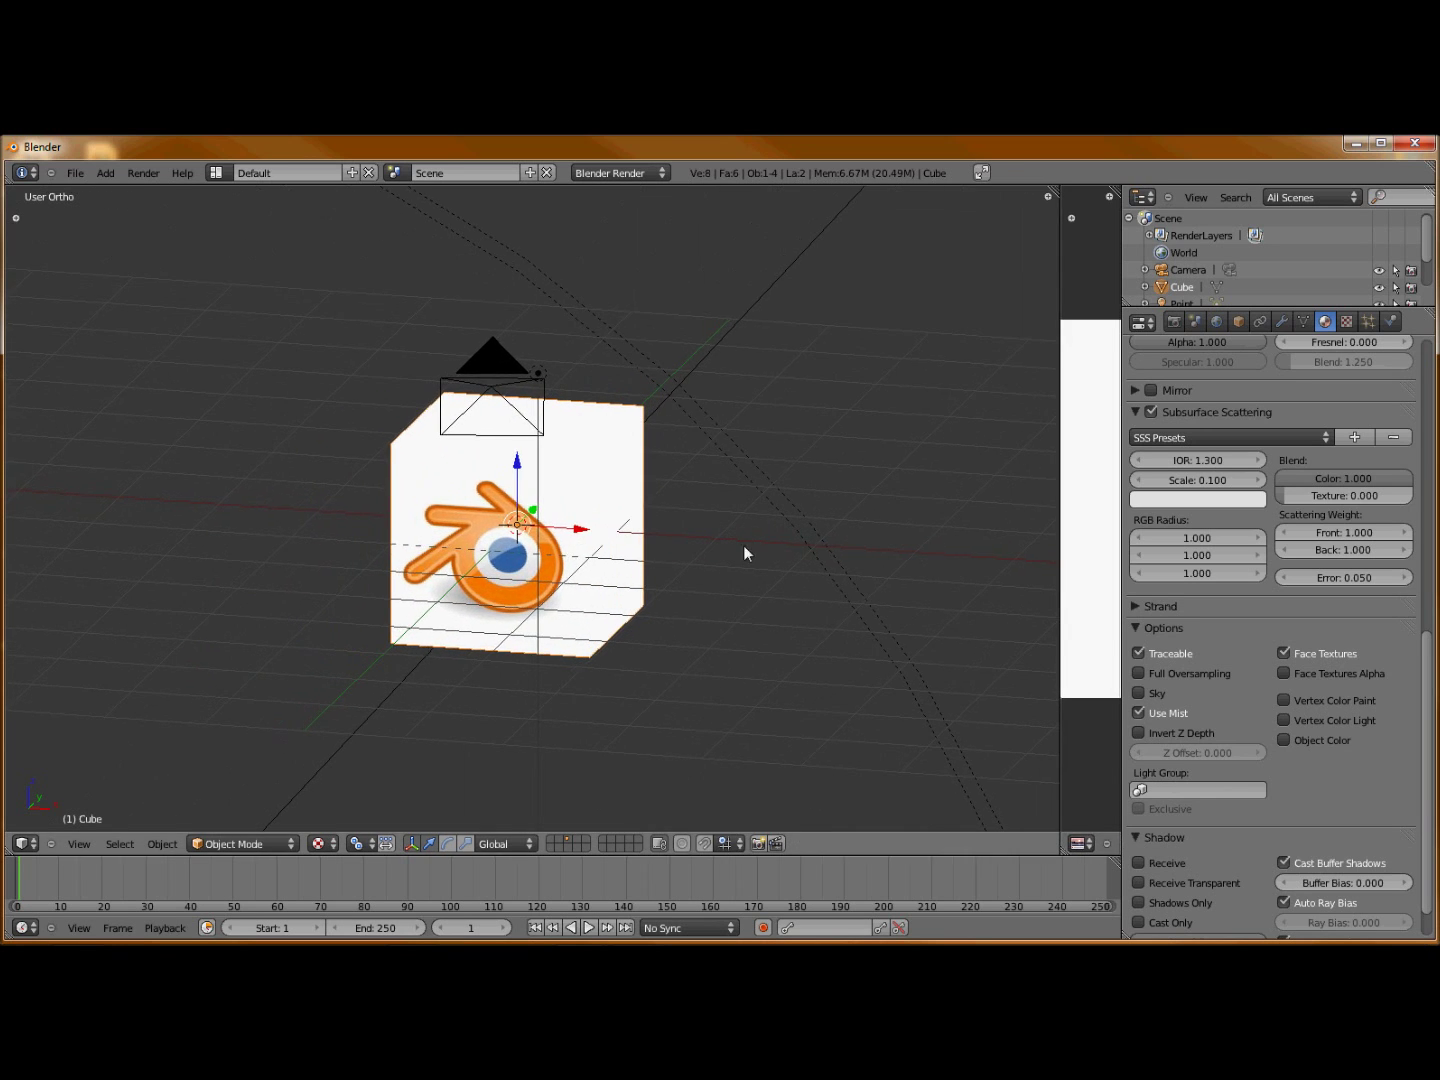